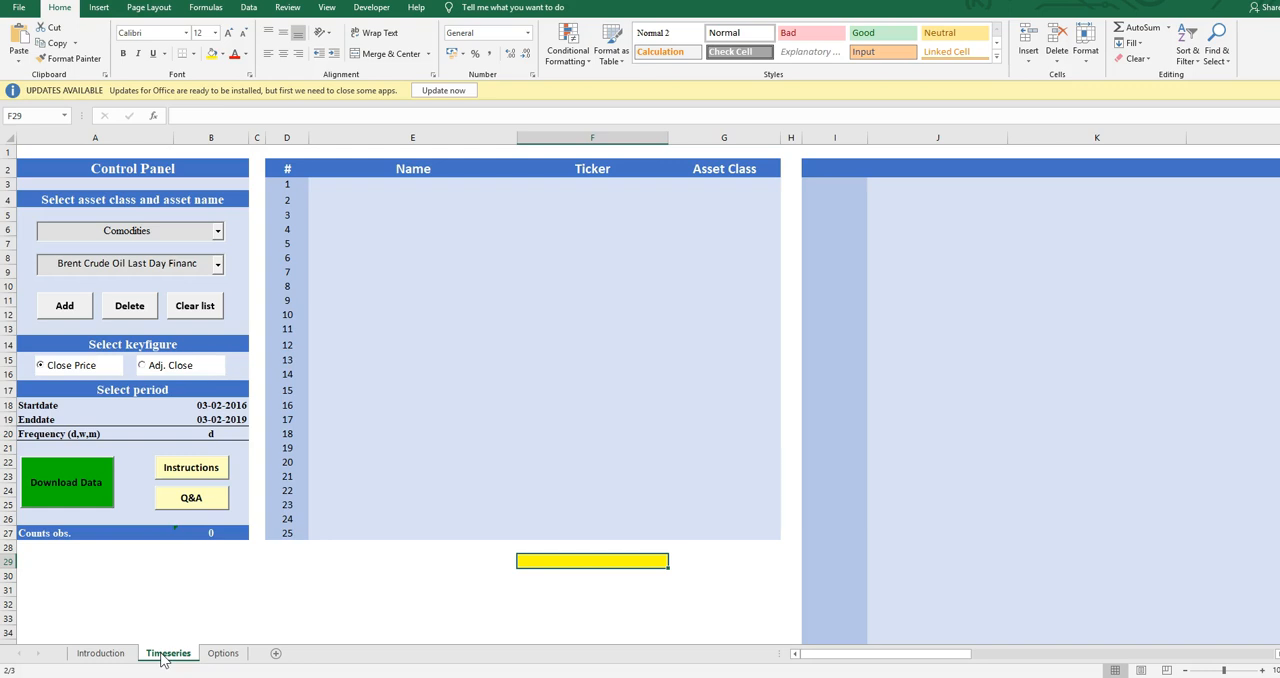
left_click(138, 167)
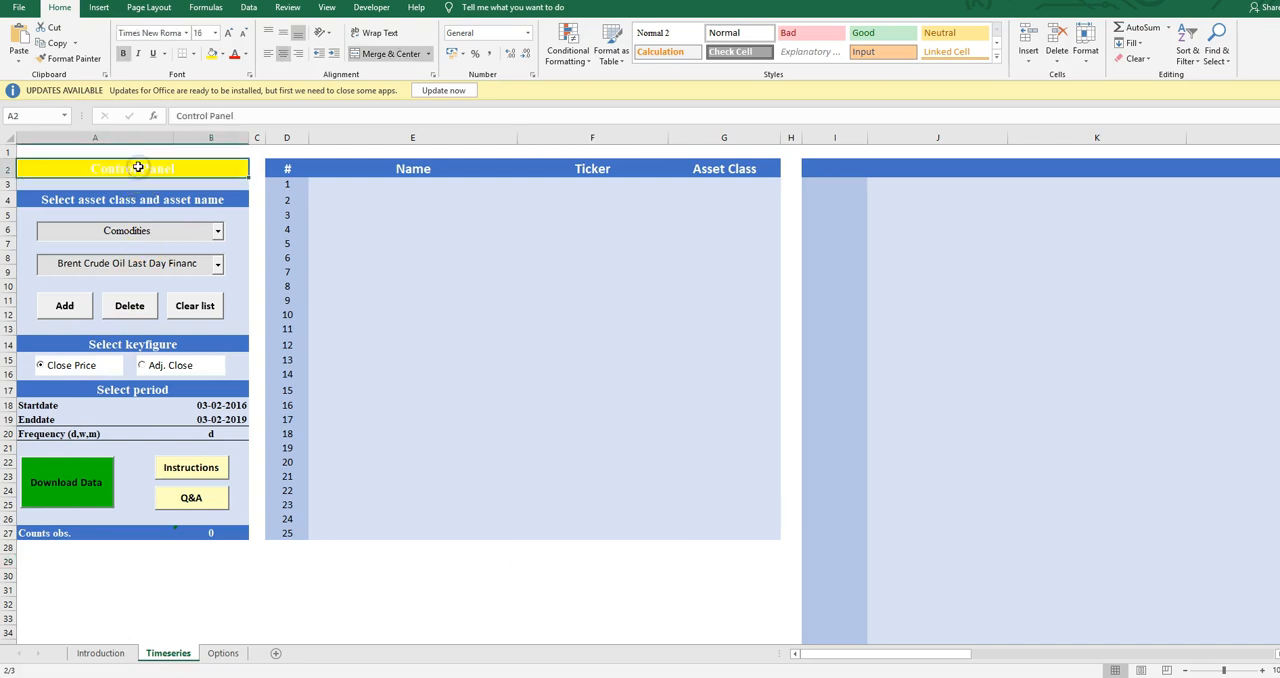
key("Down")
key("Down")
key("Down")
key("Down")
key("Down")
key("Down")
key("Down")
key("Down")
key("Up")
key("Up")
key("Up")
key("Up")
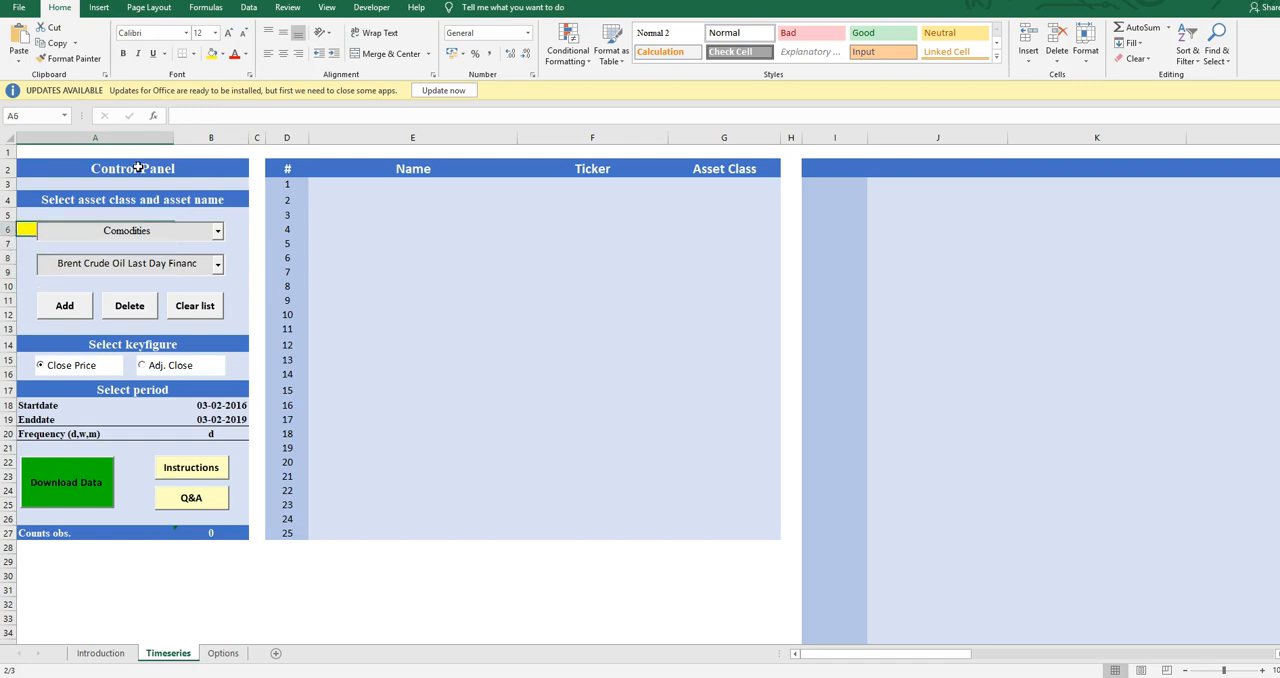
Look through the asset class and asset name lists and set the asset class to Denmark Equity
left_click(217, 232)
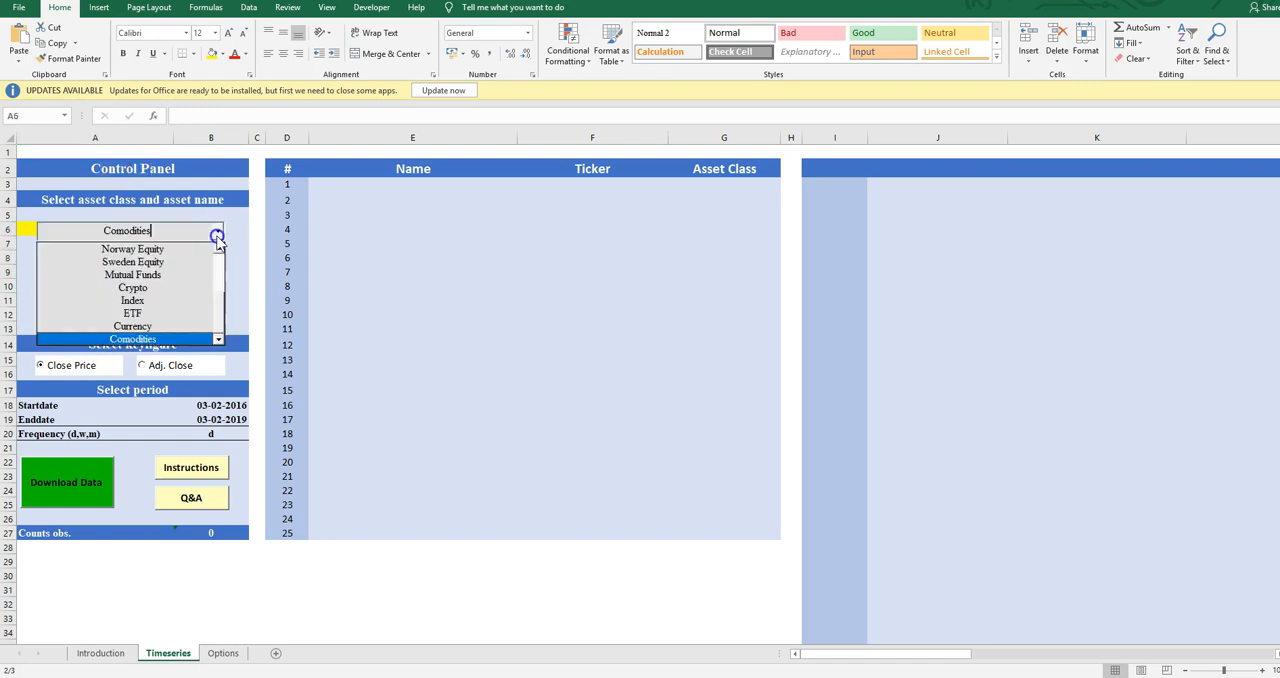
mouse_move(220, 314)
left_mouse_down()
mouse_move(220, 260)
mouse_move(222, 328)
left_mouse_up()
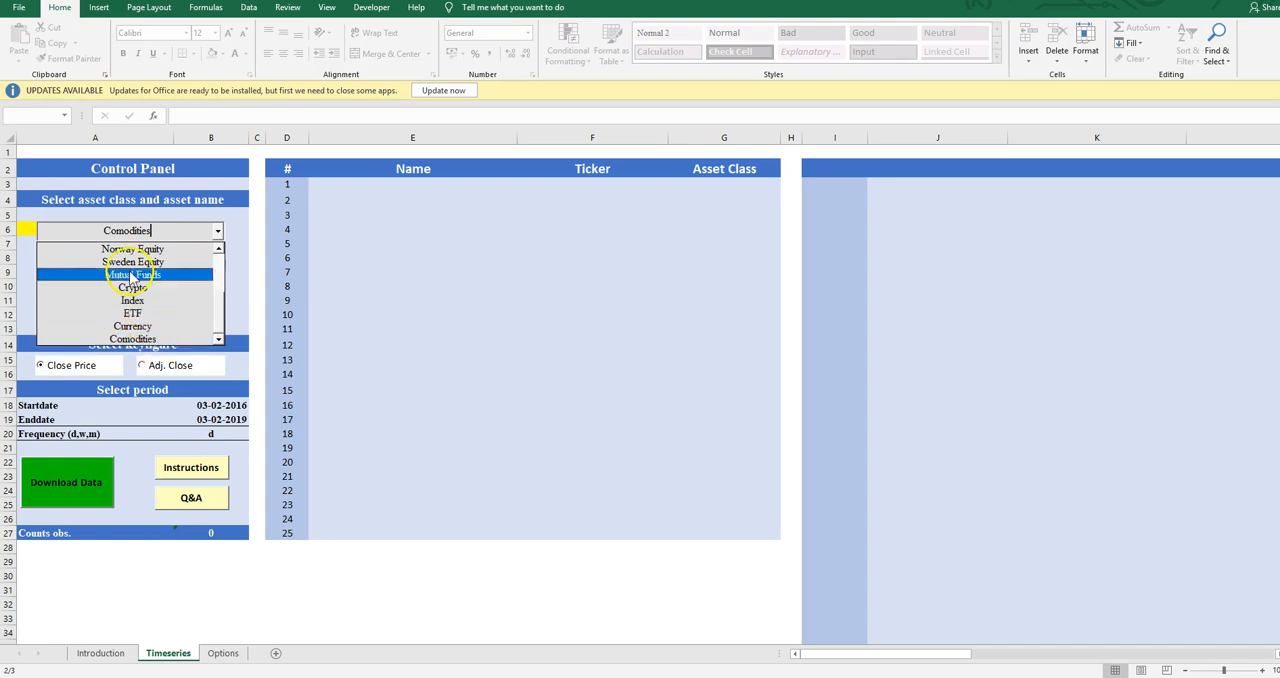
left_click(236, 263)
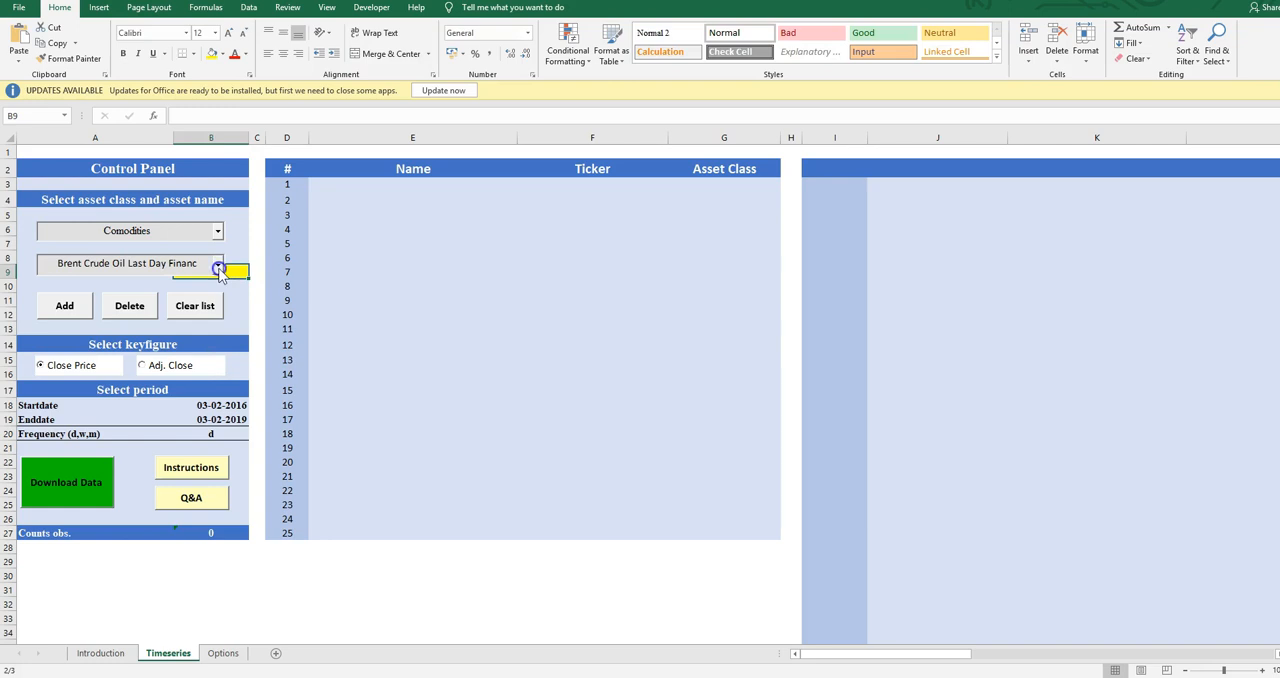
left_click(219, 266)
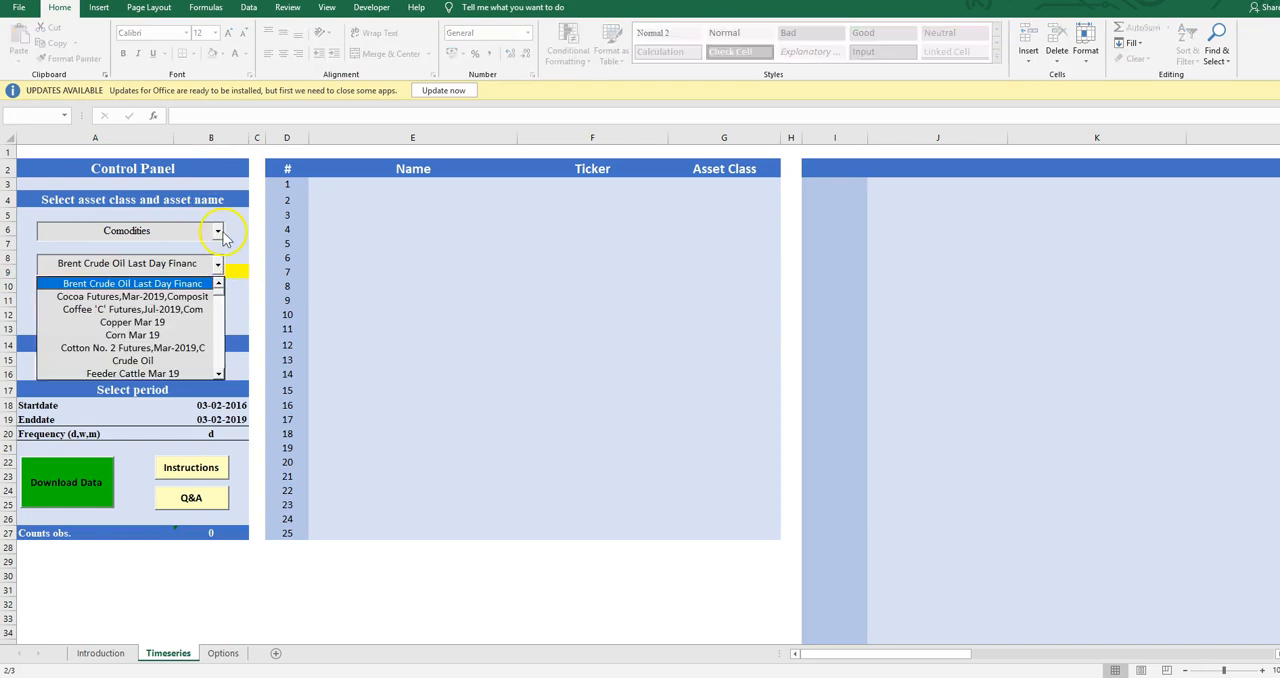
left_click(217, 232)
left_click(217, 232)
scroll(224, 305, "up", 3)
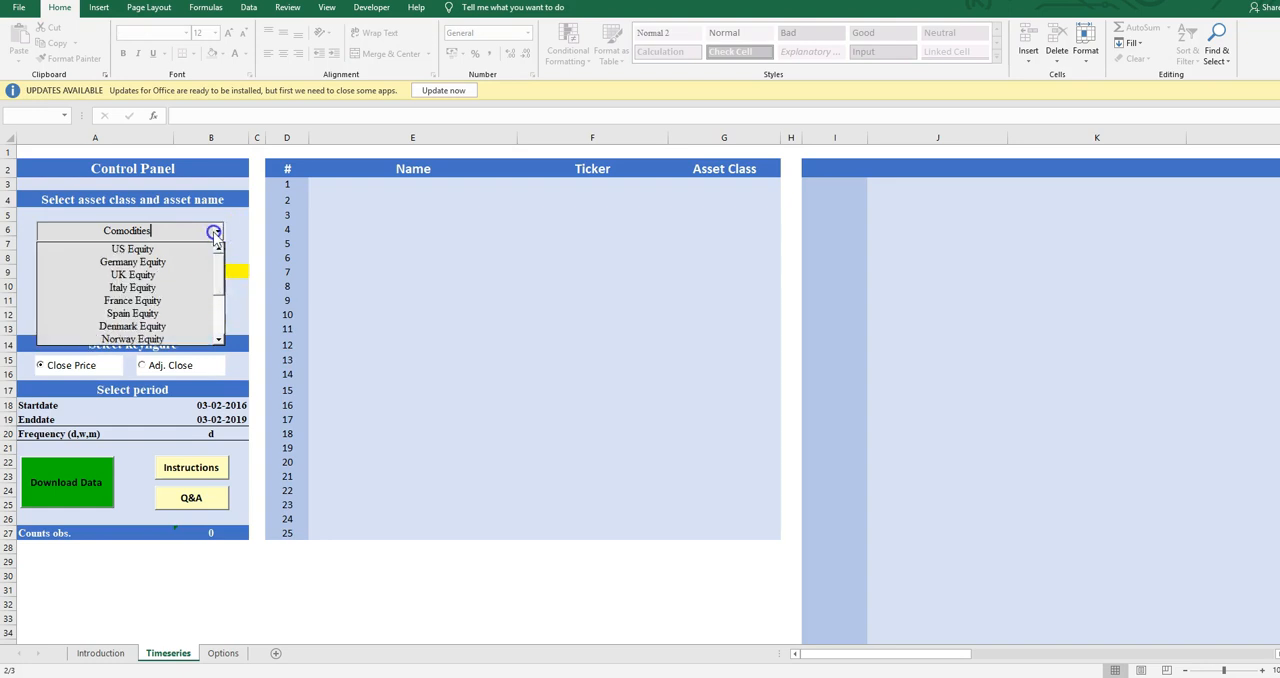
left_click(168, 326)
left_click(99, 266)
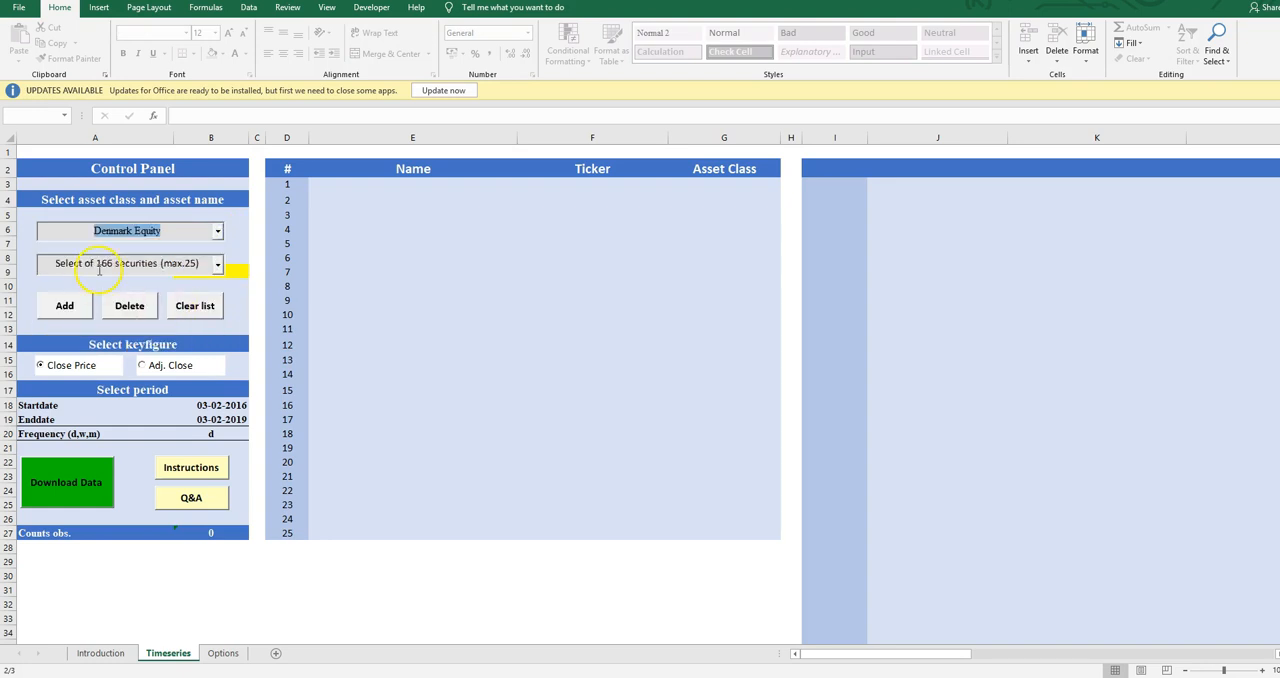
Browse the list of securities offered for the Denmark Equity asset class
left_click(218, 266)
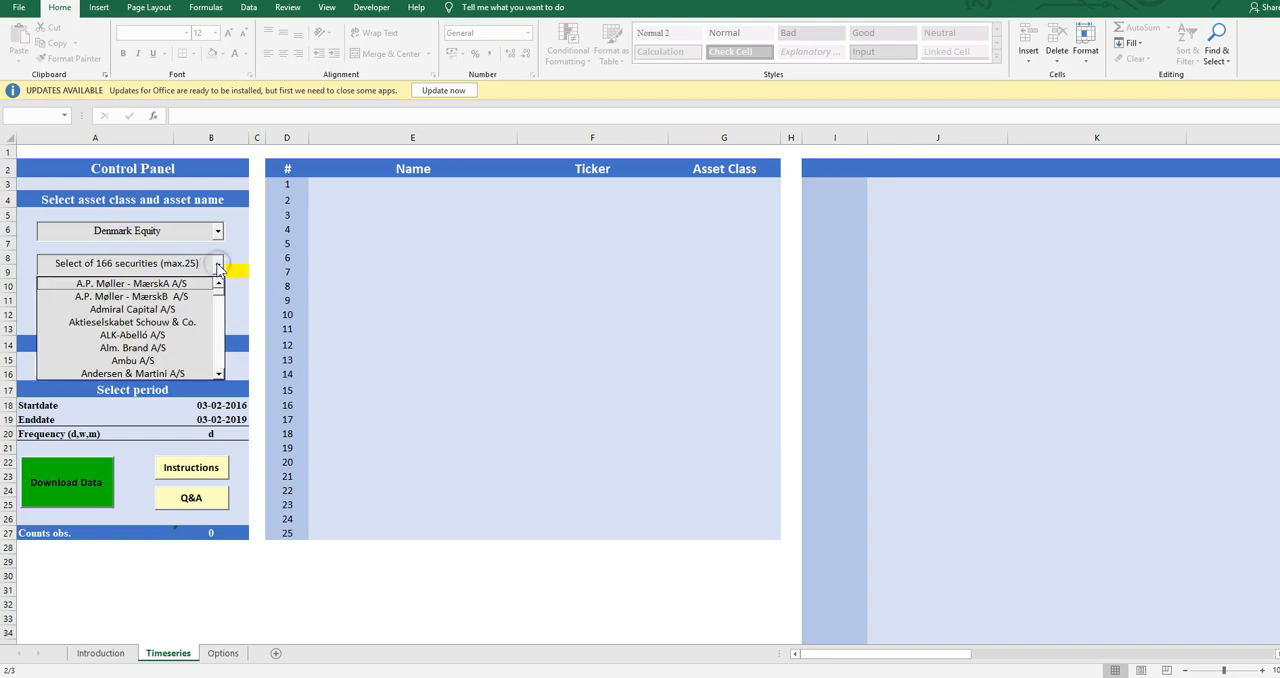
left_click(219, 330)
left_click(219, 330)
left_click(219, 343)
left_click(219, 344)
left_click(219, 346)
left_click(219, 346)
left_click(219, 346)
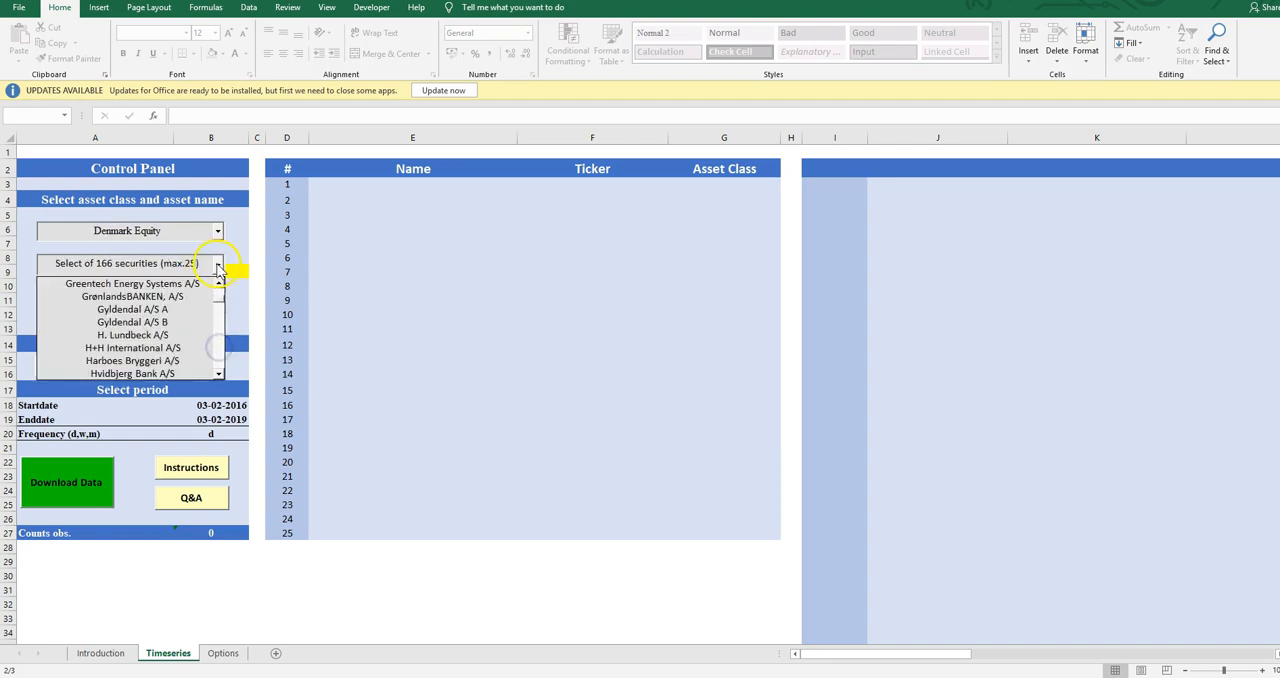
left_click(218, 266)
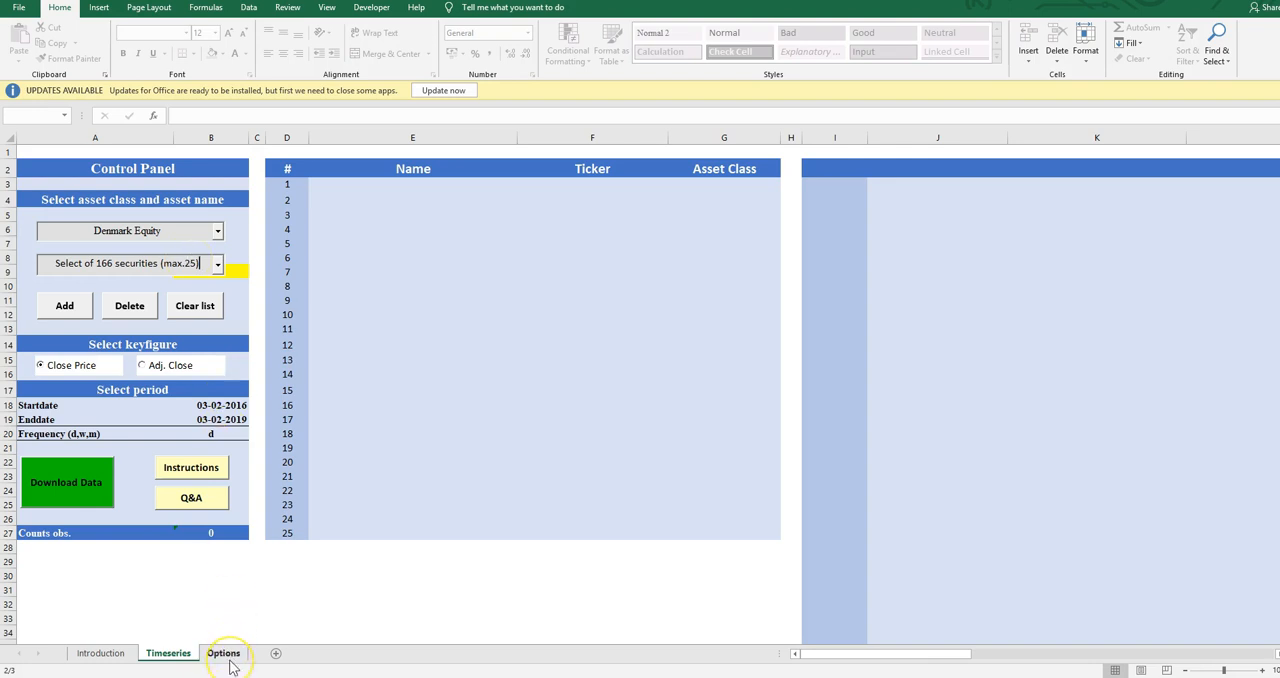
Choose Ambu A/S as the asset name and add it to the asset list
left_click(217, 263)
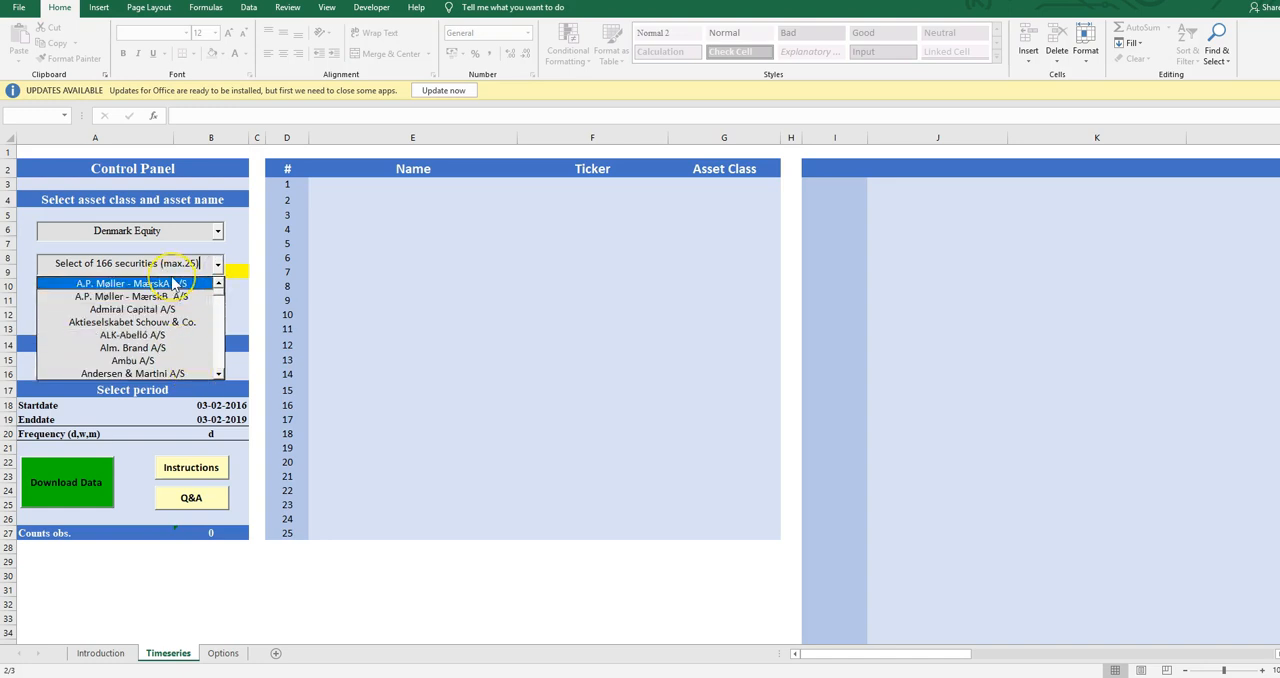
left_click(182, 283)
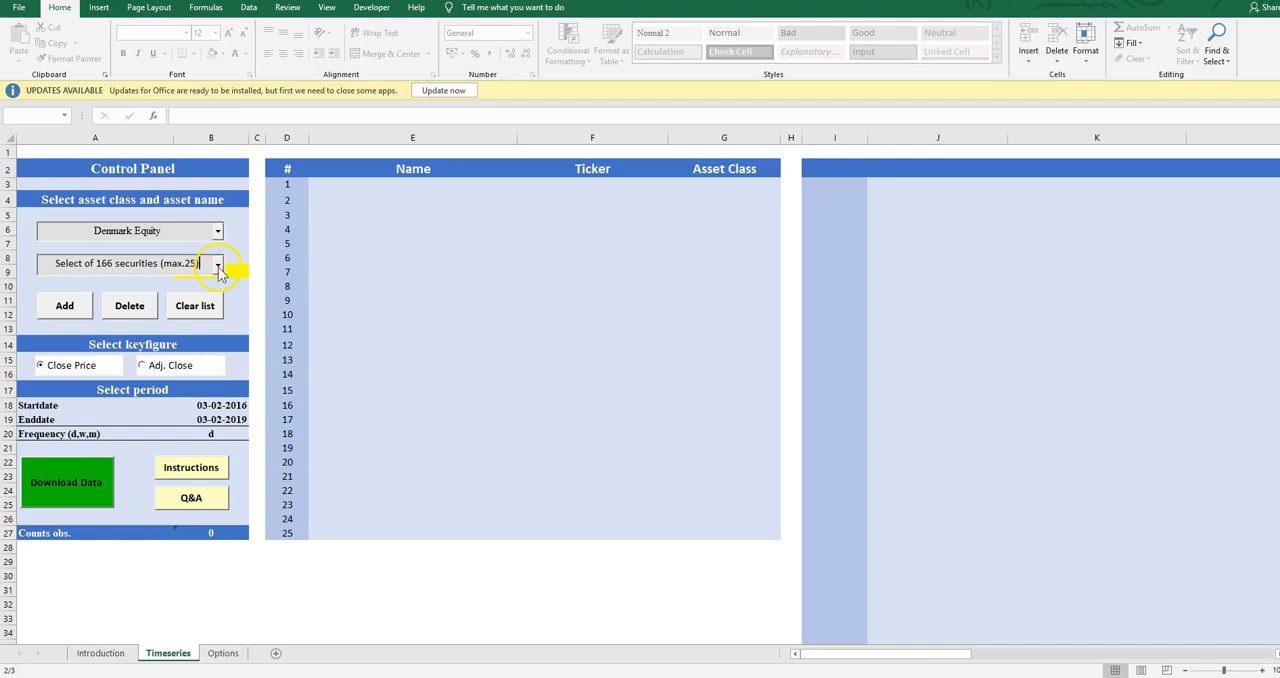
left_click(217, 265)
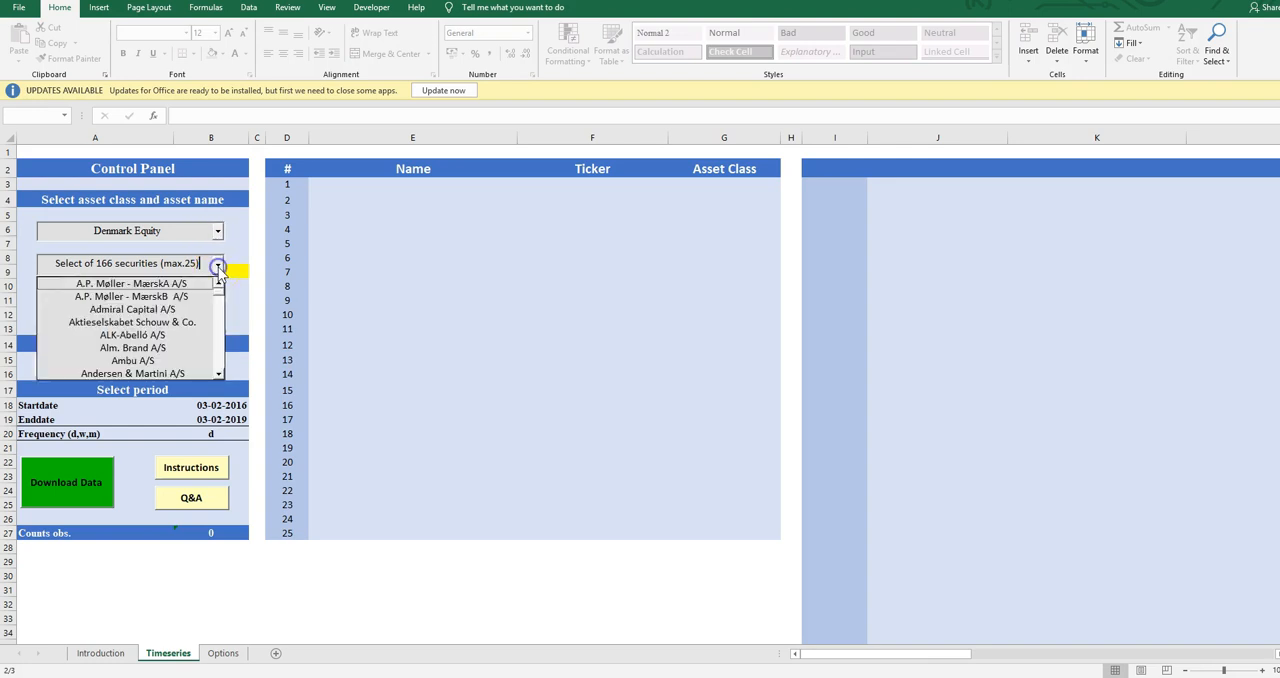
left_click(180, 360)
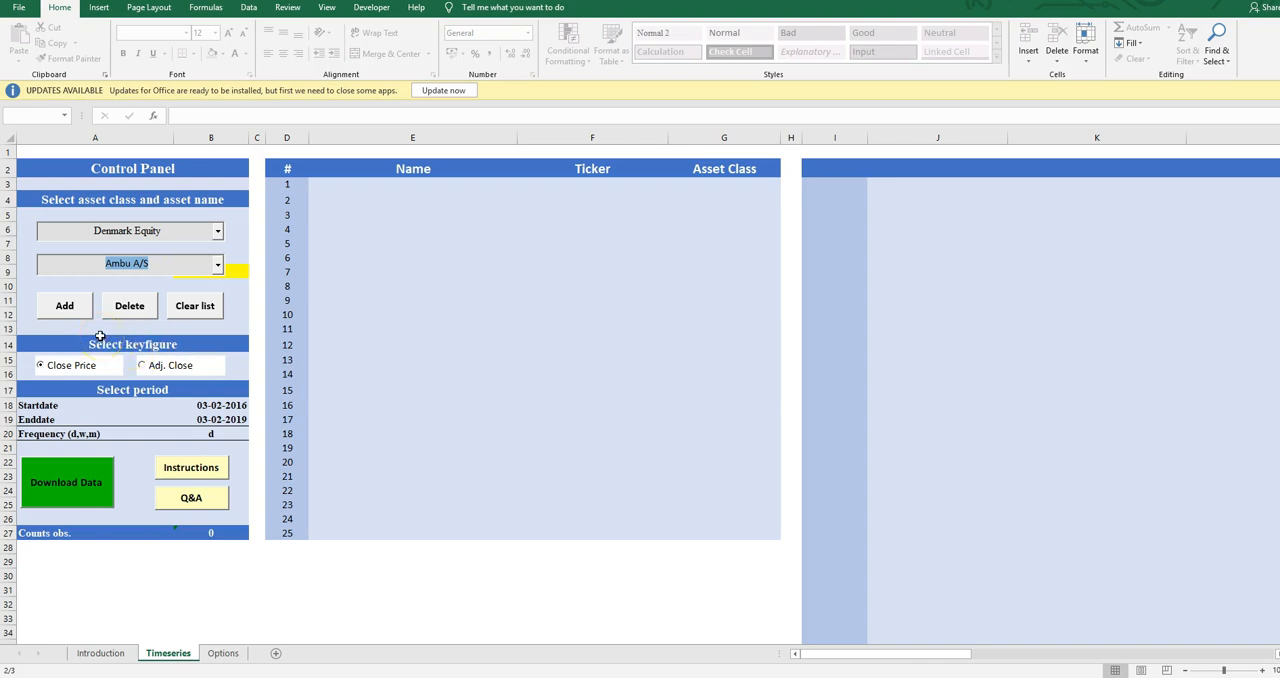
left_click(57, 303)
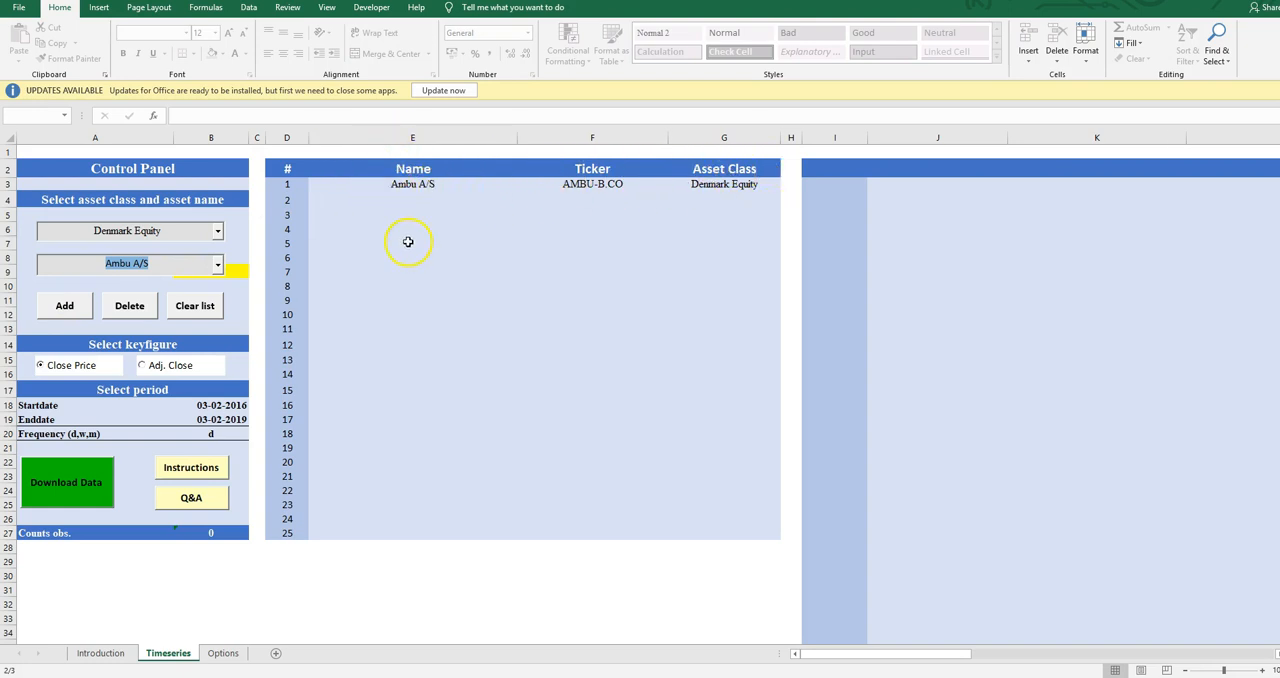
Set the asset class to Norway Equity and add Aker Solutions to the asset list
left_click(217, 231)
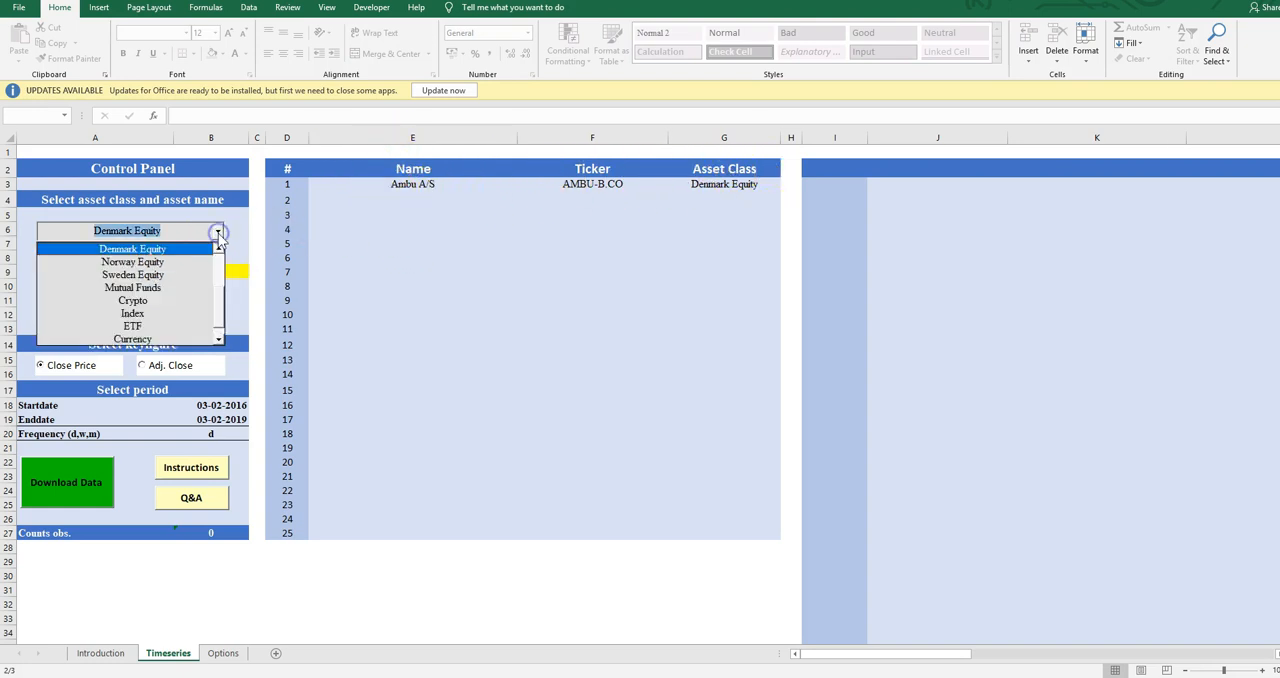
left_click(187, 263)
left_click(217, 264)
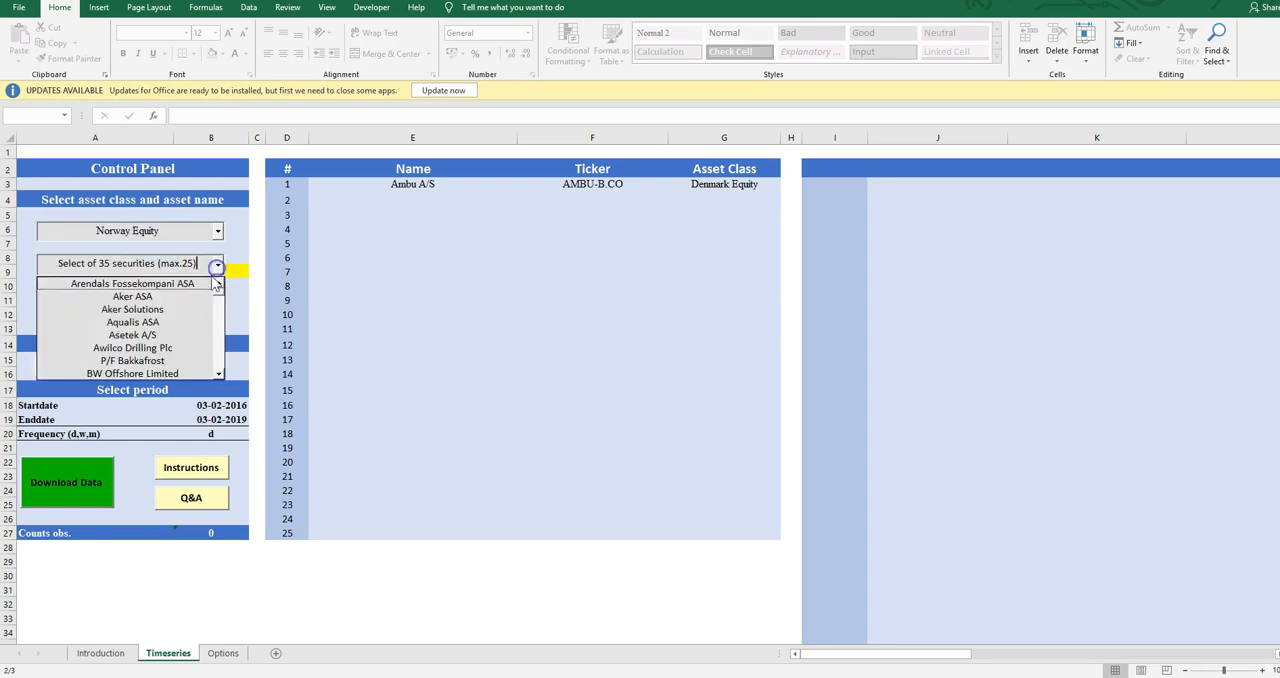
left_click(165, 309)
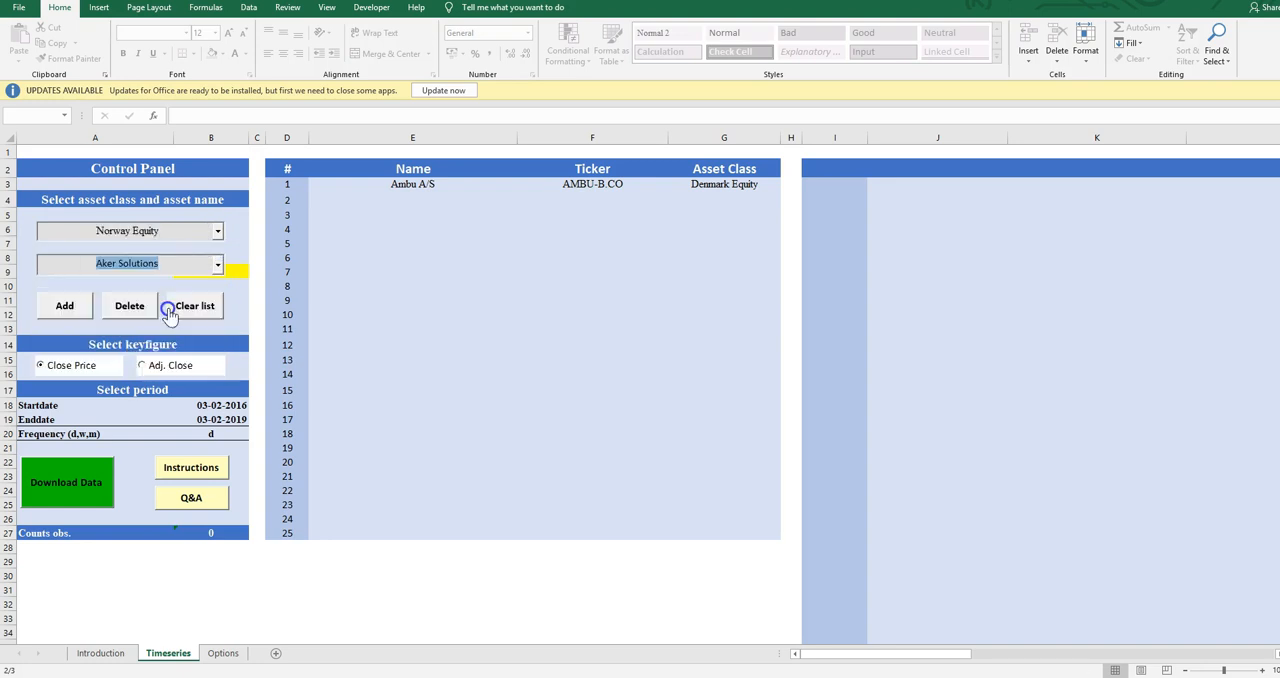
left_click(64, 305)
Switch the asset class to Mutual Funds and on to ETF, and delete Aker Solutions from the asset list
left_click(217, 231)
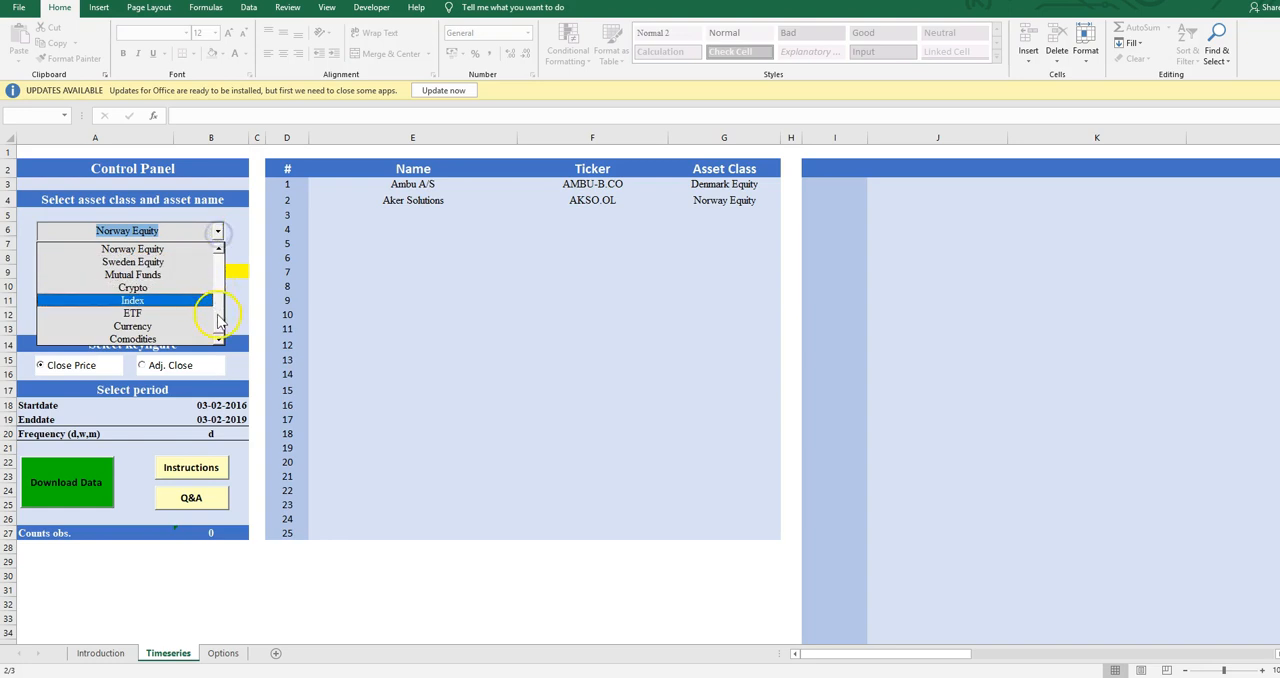
left_click(152, 280)
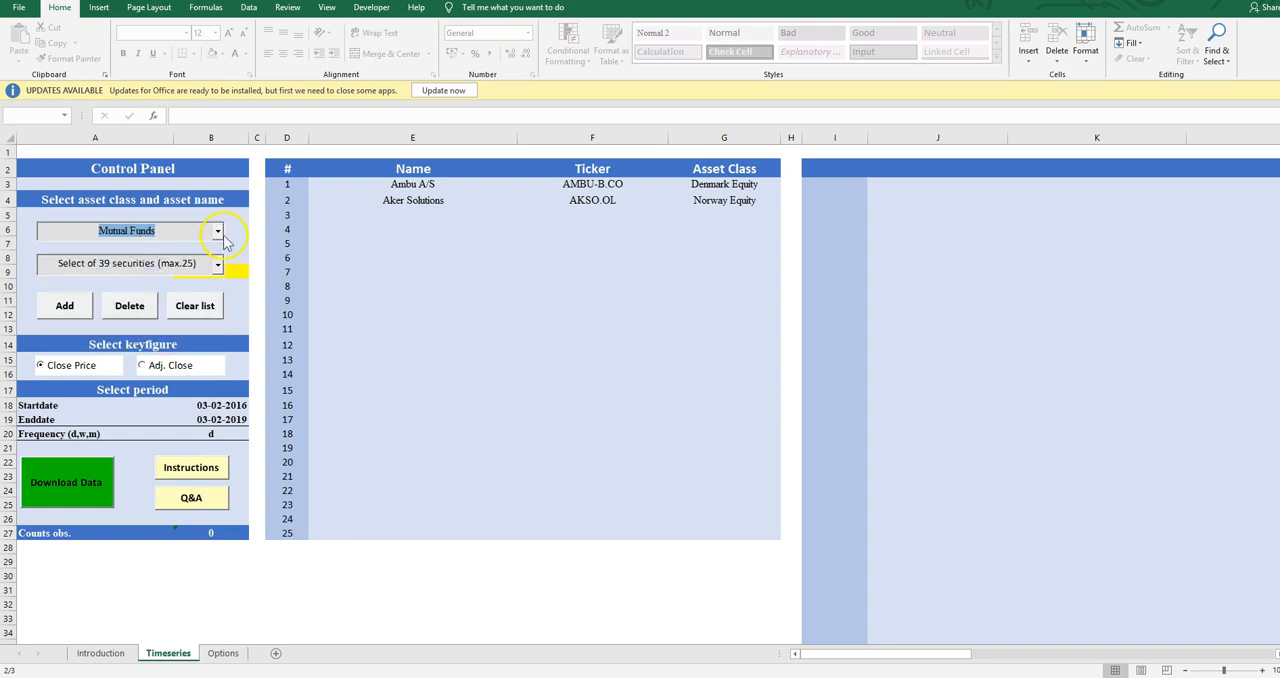
left_click(217, 231)
left_click(155, 314)
left_click(218, 268)
left_click(218, 268)
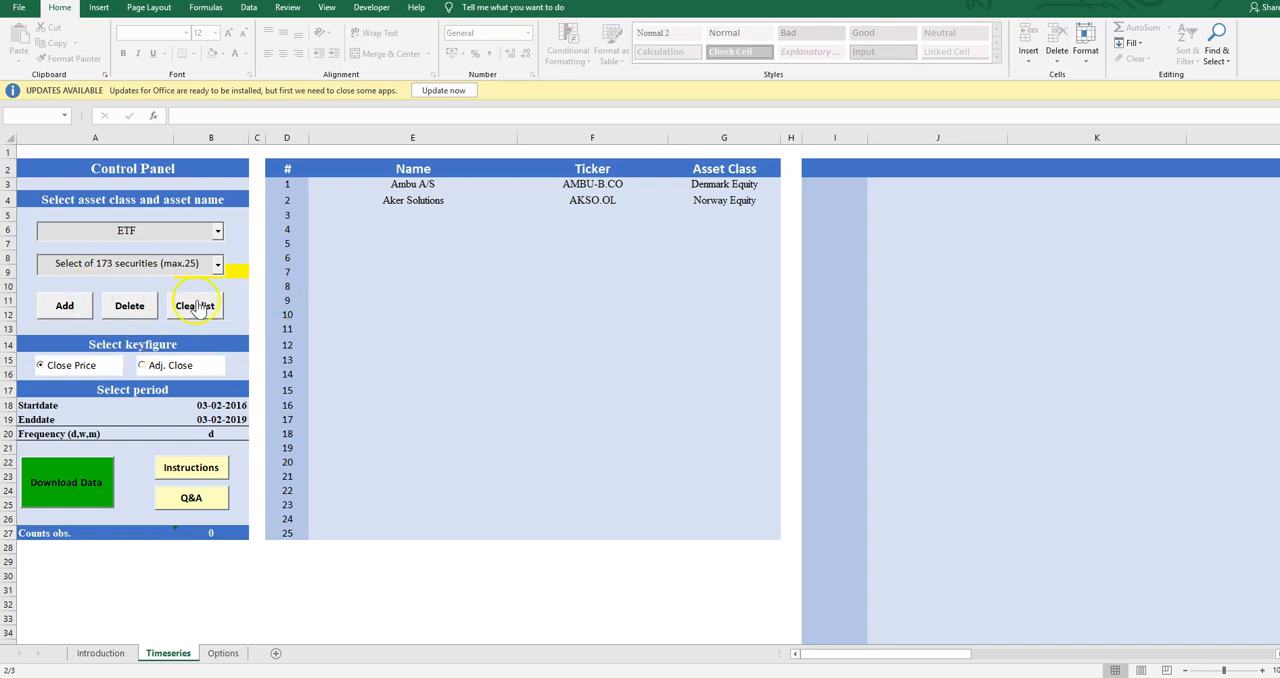
left_click(120, 312)
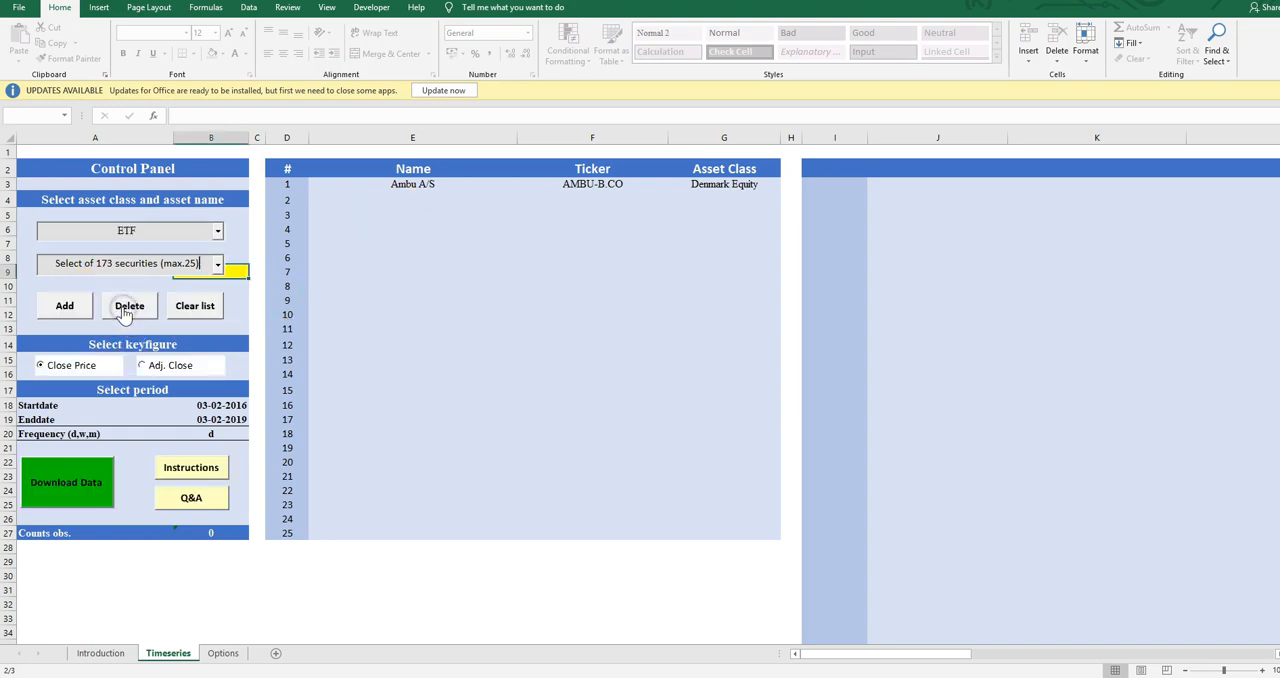
Set the asset class to Sweden Equity and add Björn Borg AB (publ) to the asset list
left_click(217, 231)
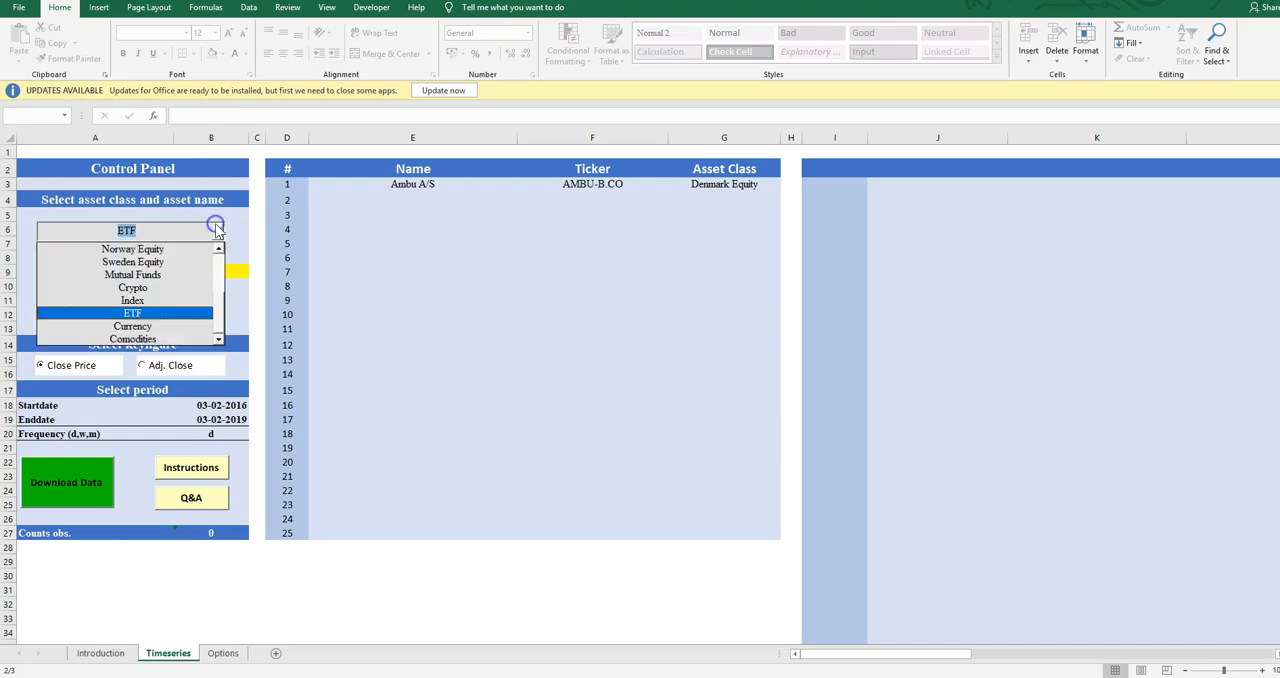
left_click(177, 262)
left_click(217, 264)
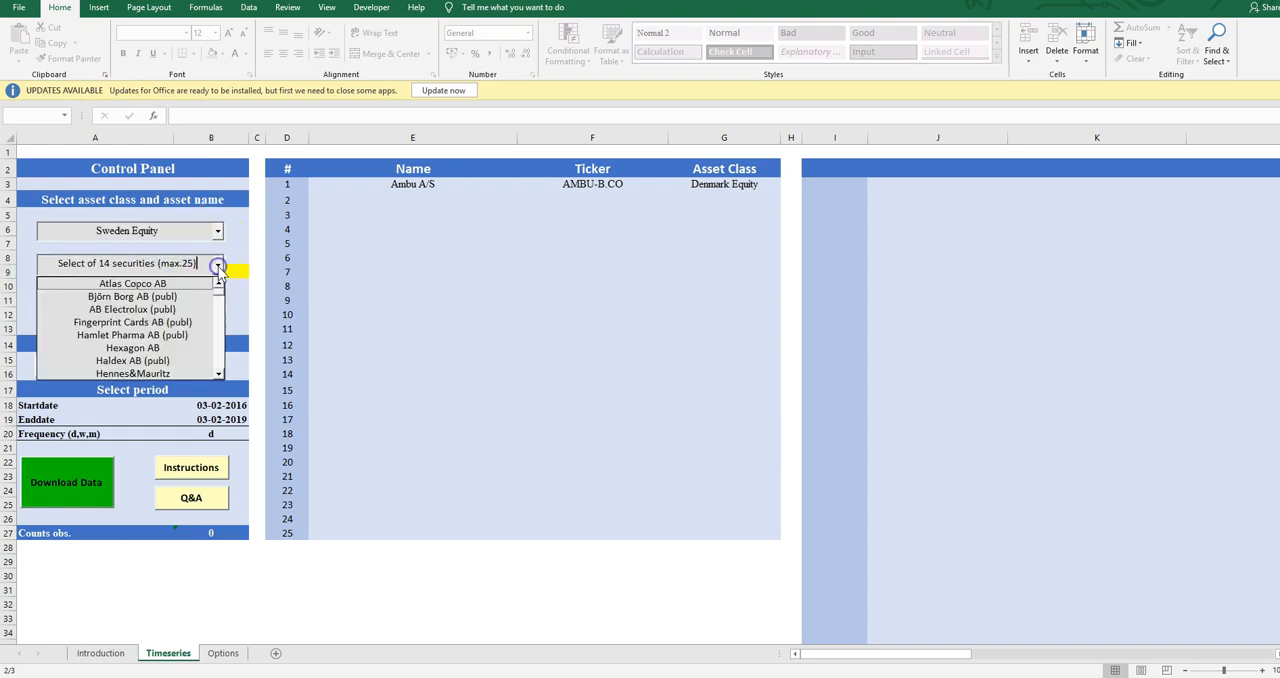
left_click(181, 294)
left_click(68, 309)
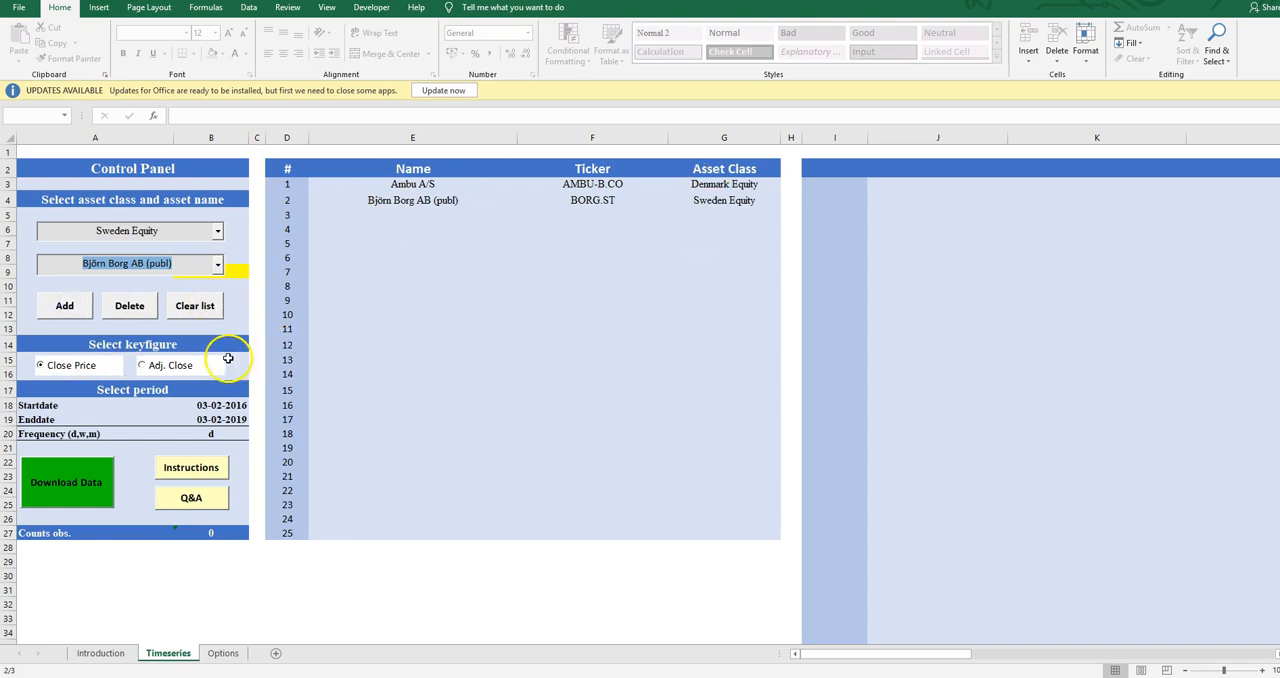
Switch the keyfigure to Adj. Close and back to Close Price
left_click(41, 366)
left_click(142, 366)
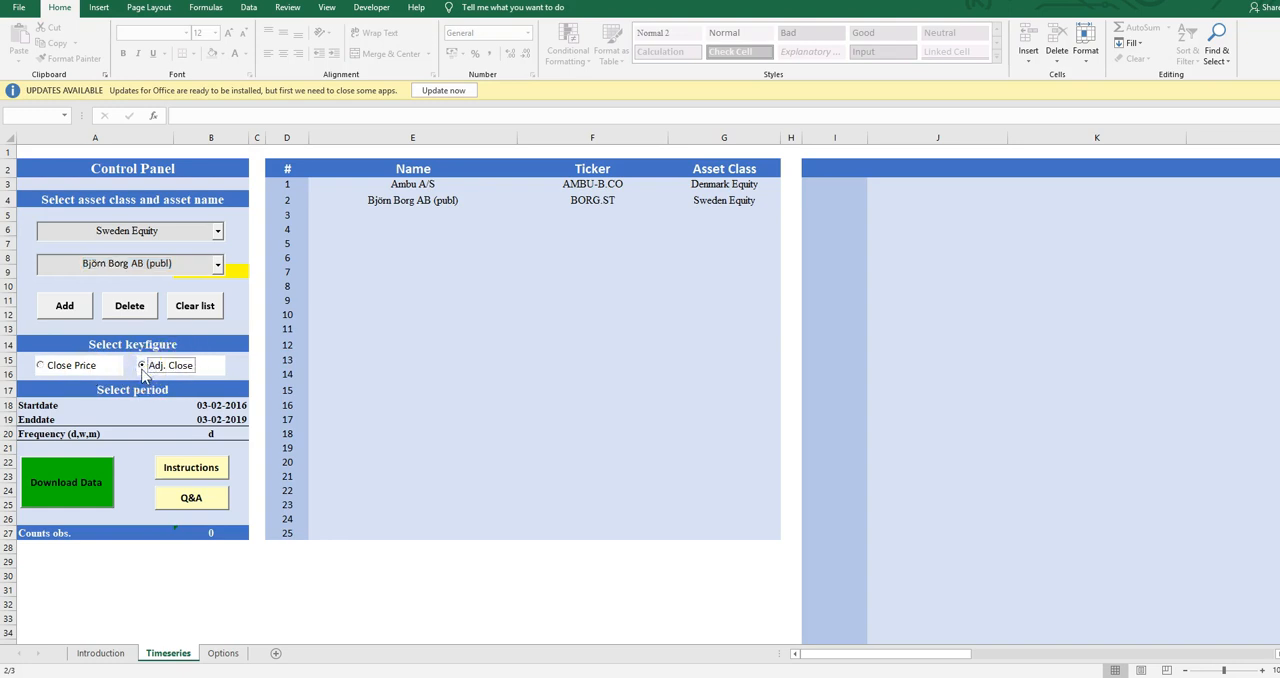
left_click(41, 366)
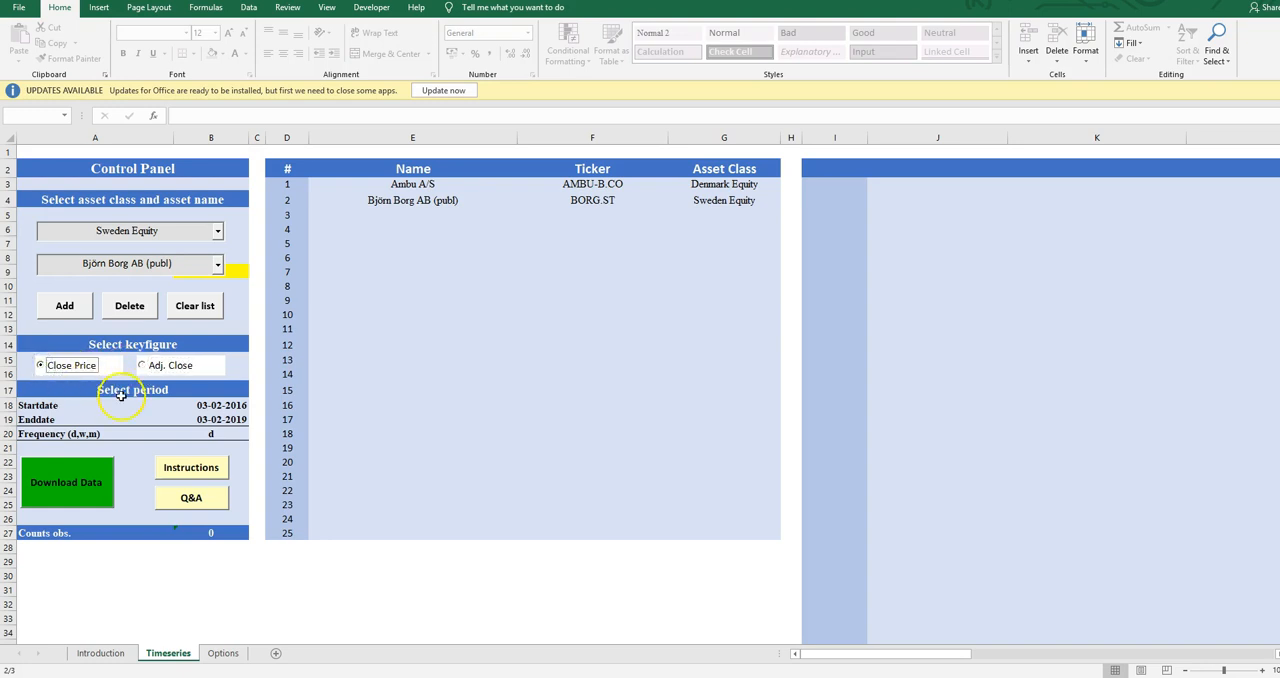
Examine the start date, end date and frequency settings of the download period
left_click(215, 390)
left_click(222, 405)
scroll(285, 425, "down", 3)
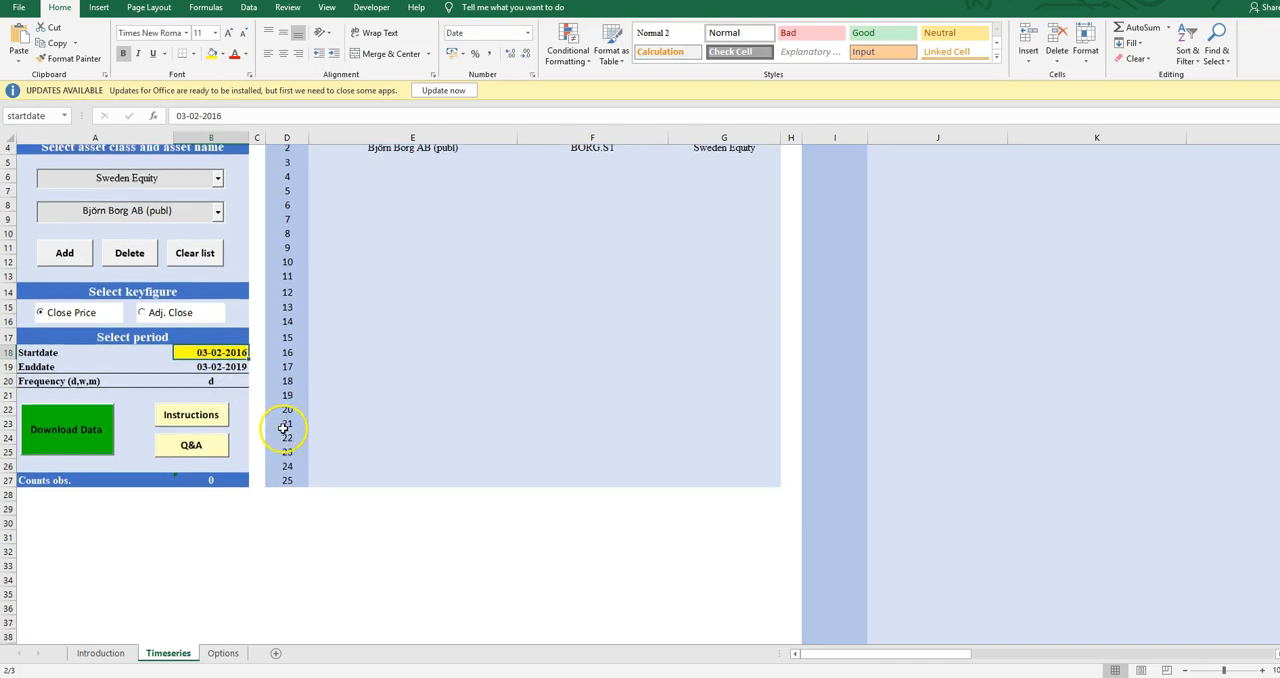
left_click(210, 278)
left_click(213, 284)
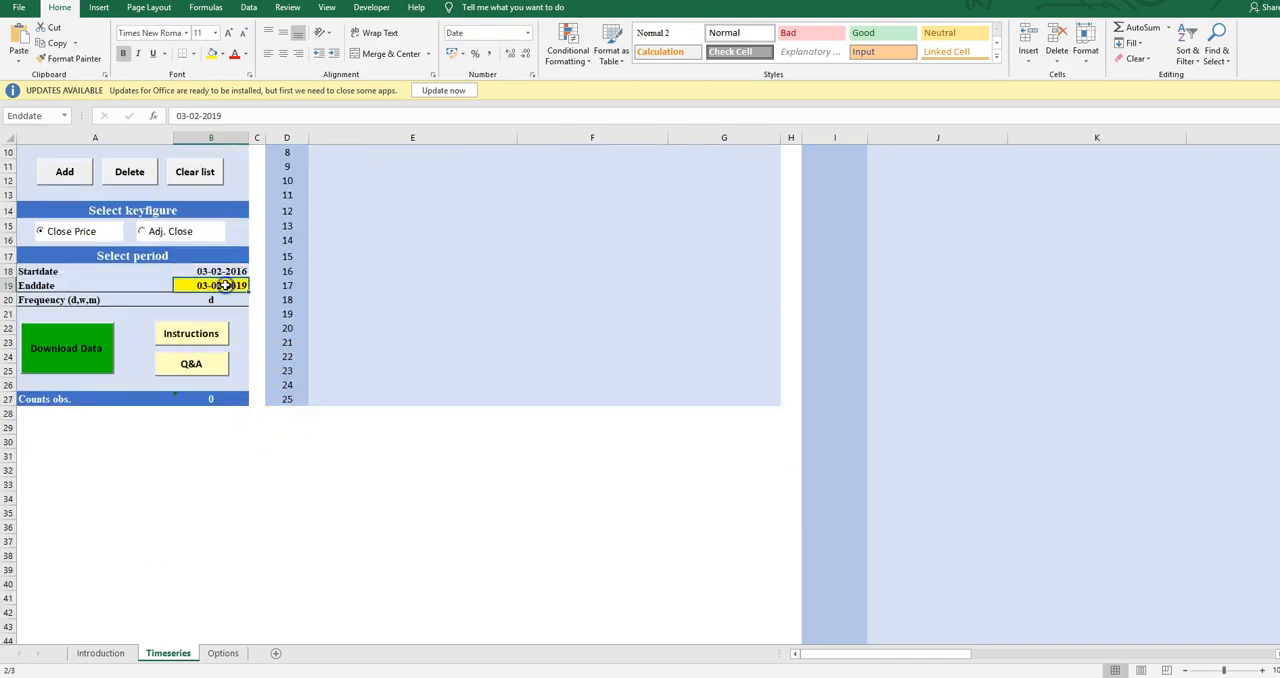
left_click(213, 272)
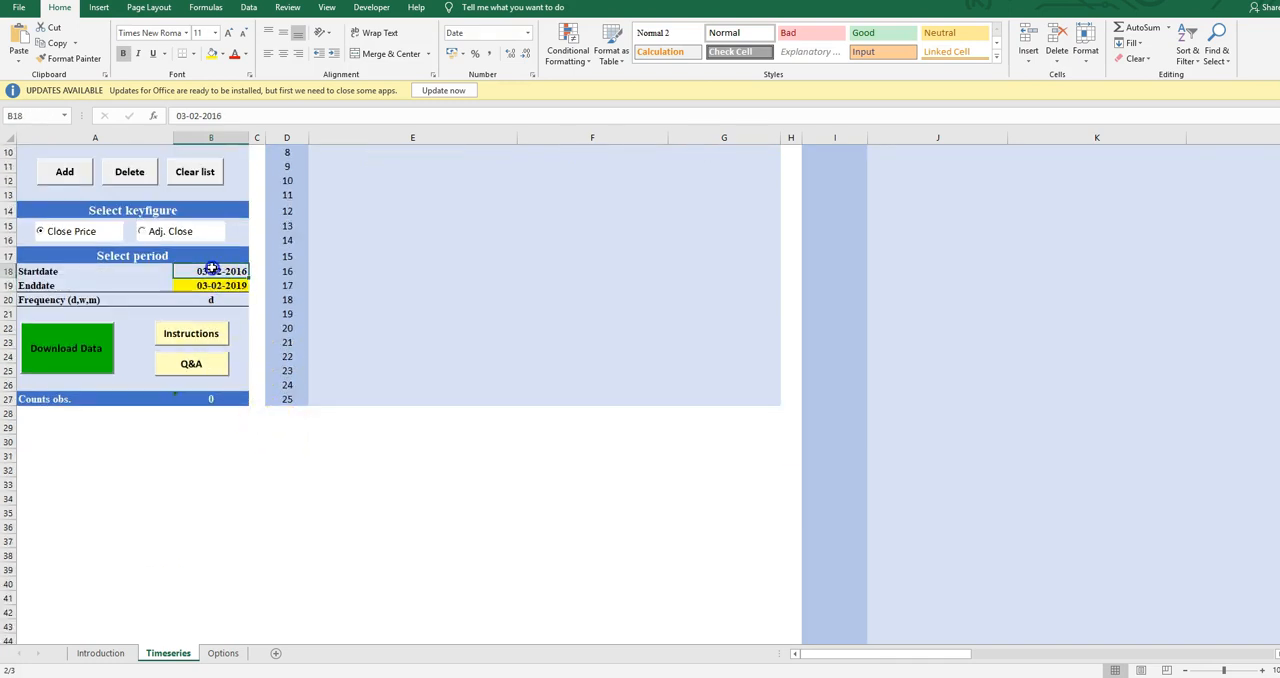
left_click(216, 285)
left_click(213, 272)
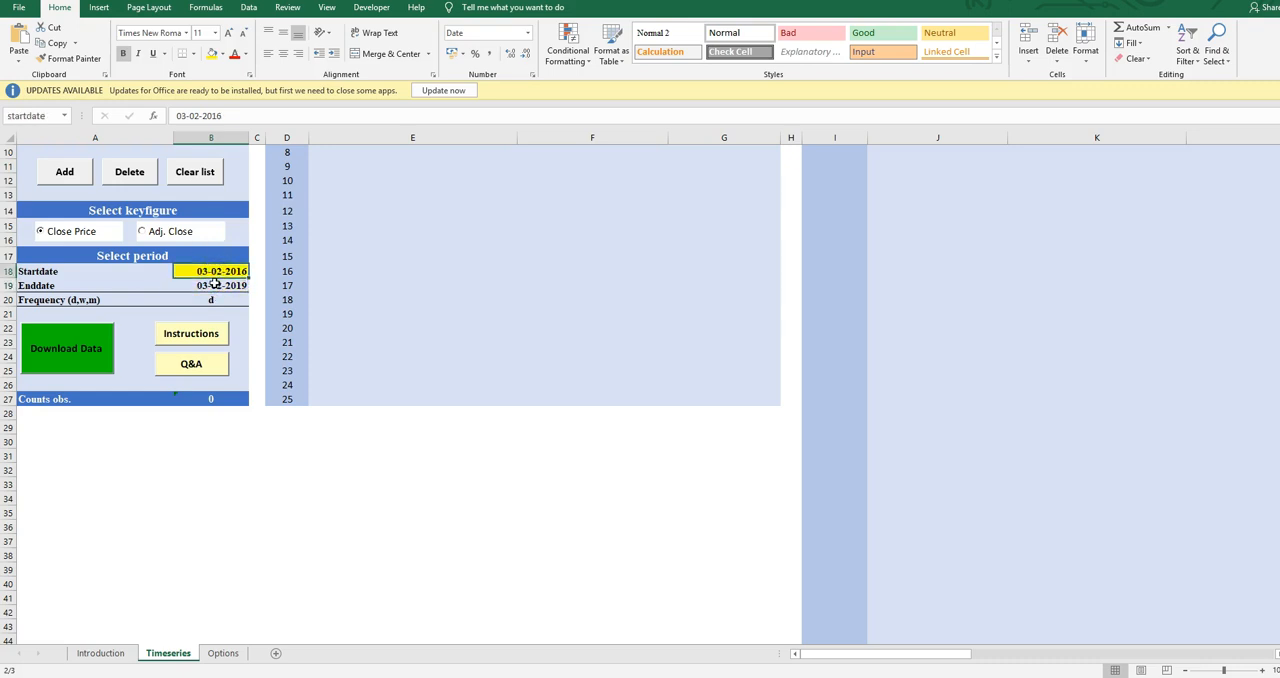
left_click(217, 285)
left_click(214, 299)
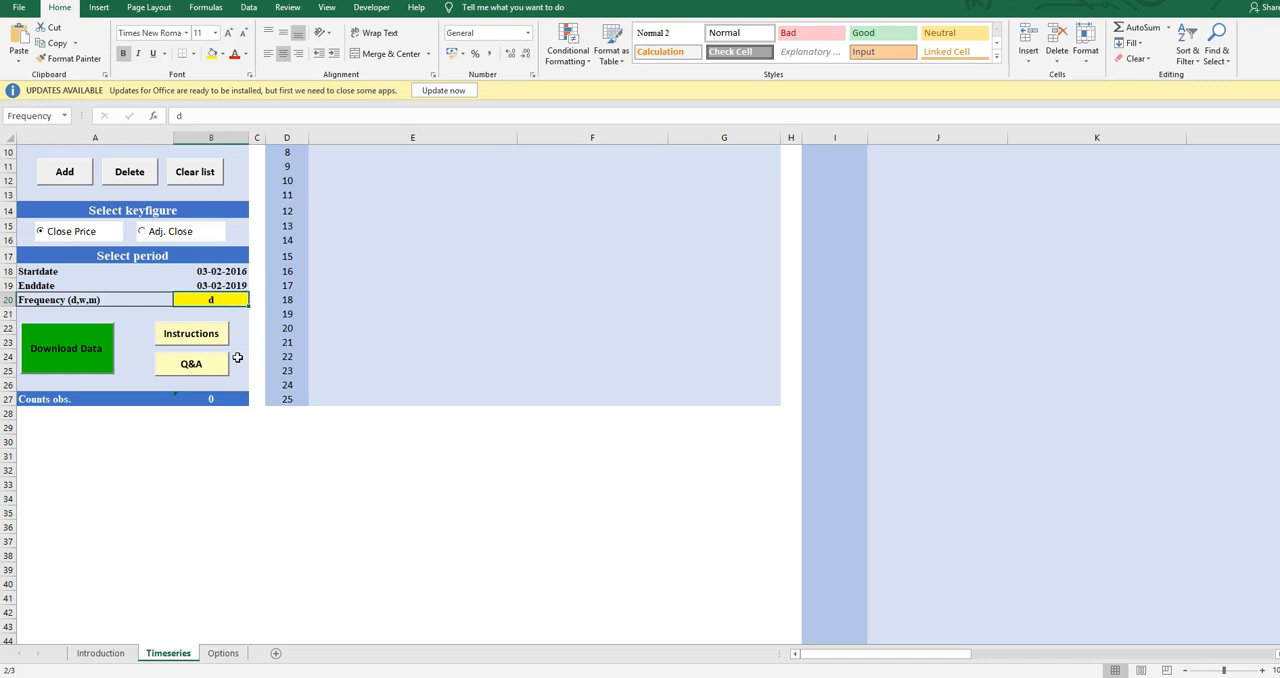
left_click(222, 300)
left_click(45, 302)
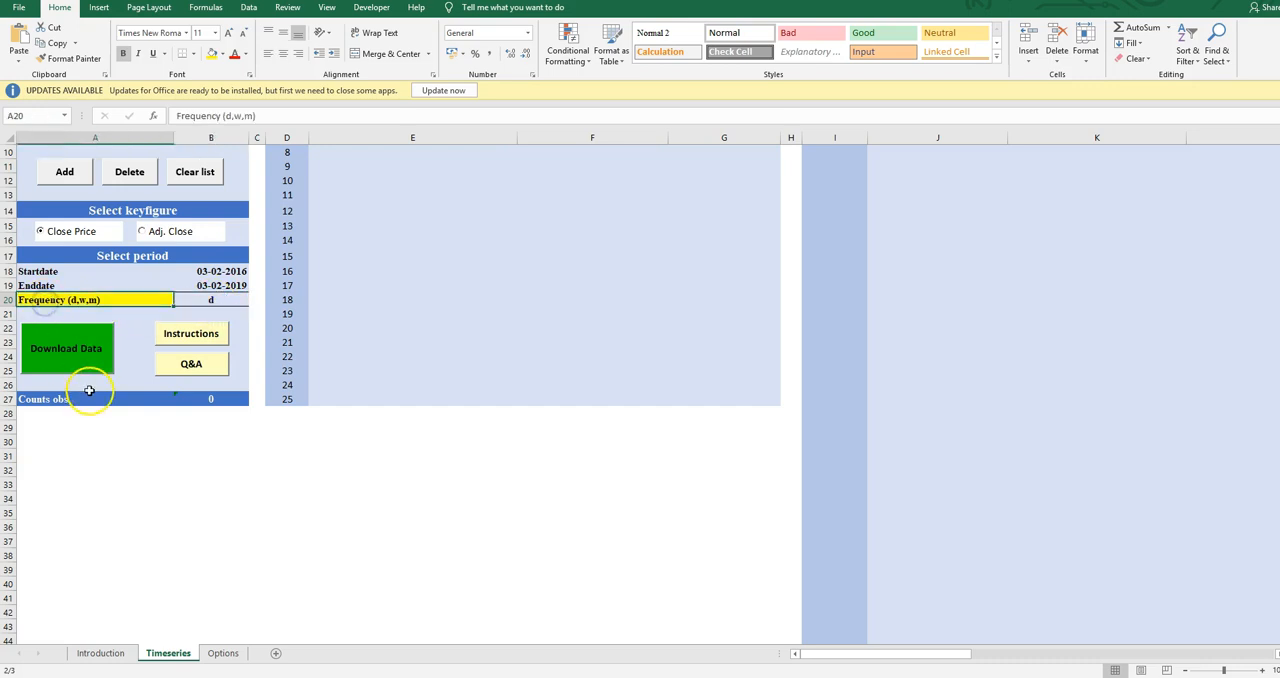
left_click(213, 299)
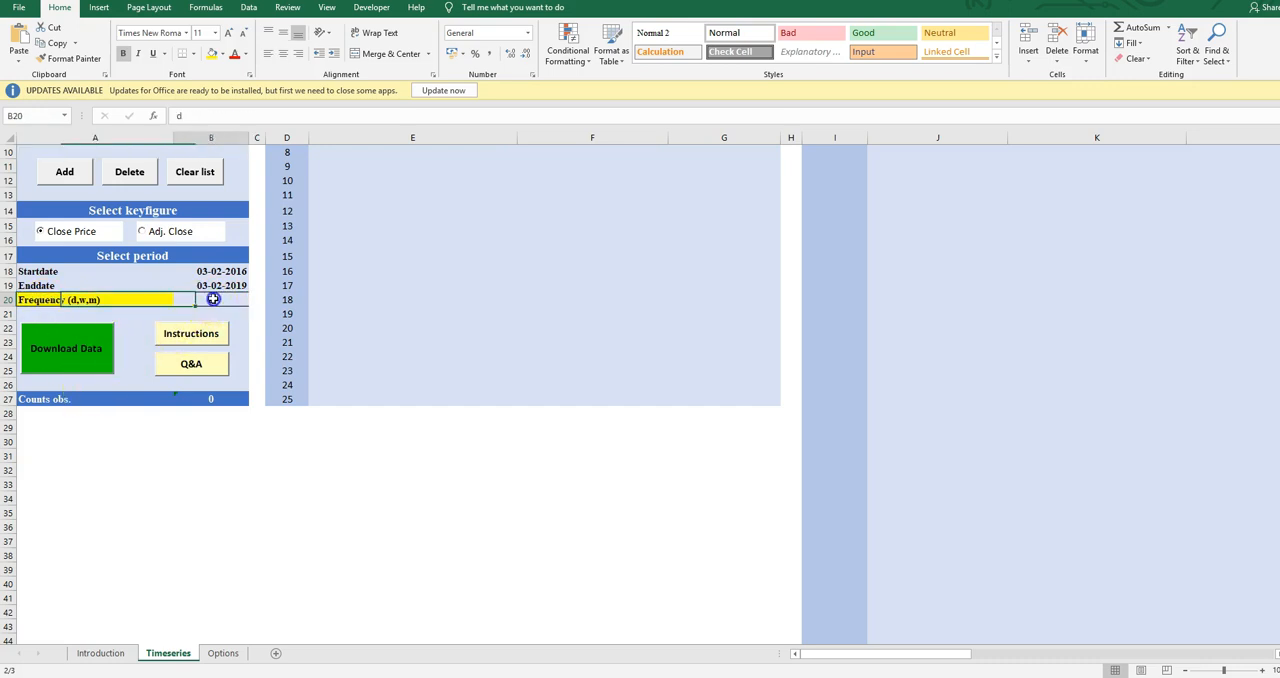
Open the Q&A window, review its usage and legal answers, including unsecure web download responsibility, and close it
scroll(234, 418, "up", 3)
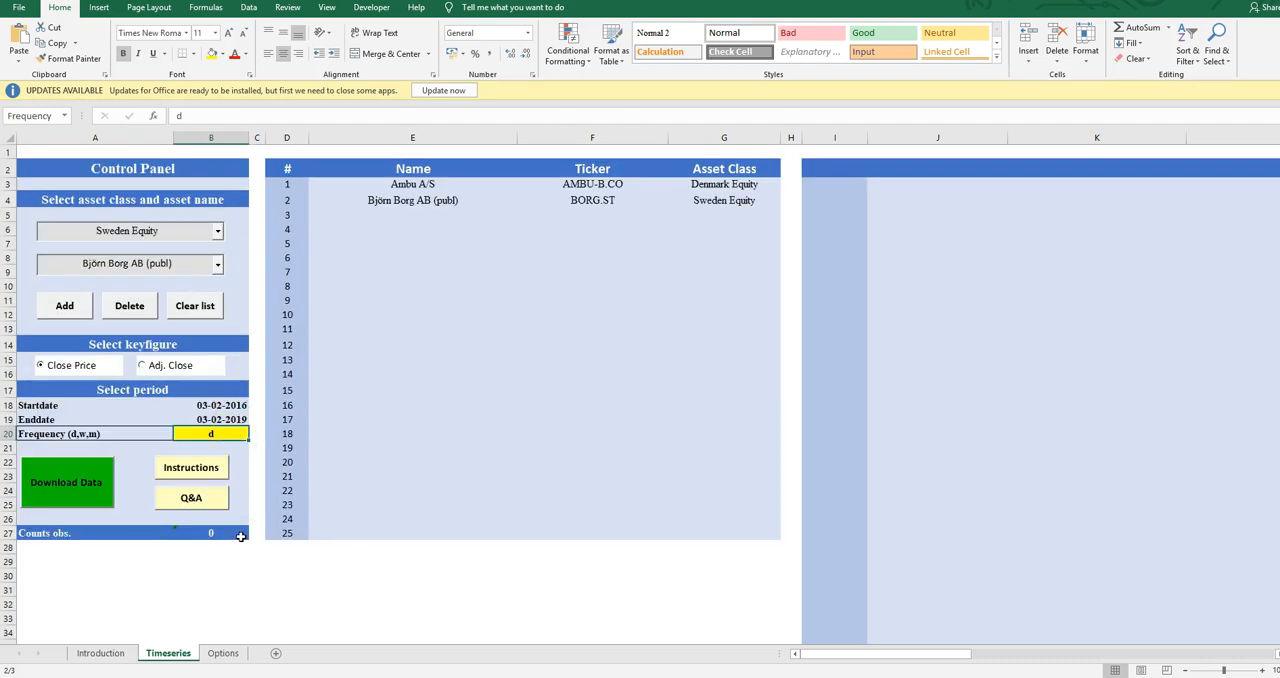
left_click(194, 497)
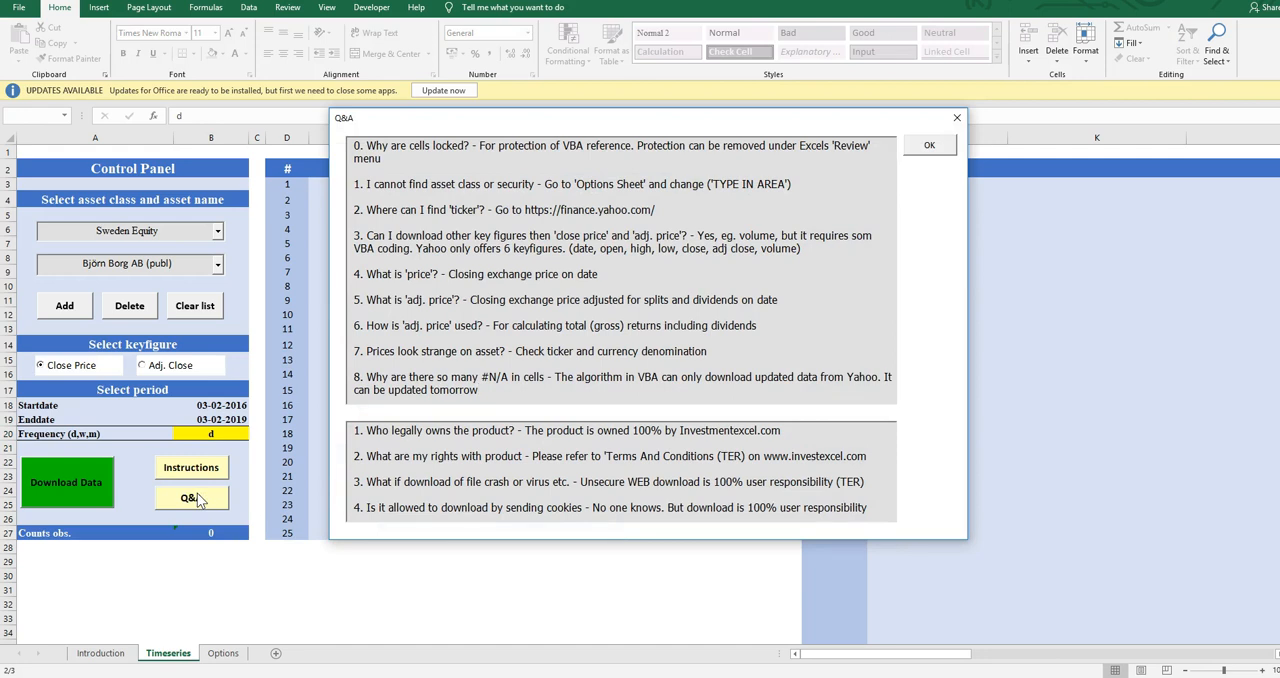
left_click(386, 254)
left_click_drag(360, 147, 530, 392)
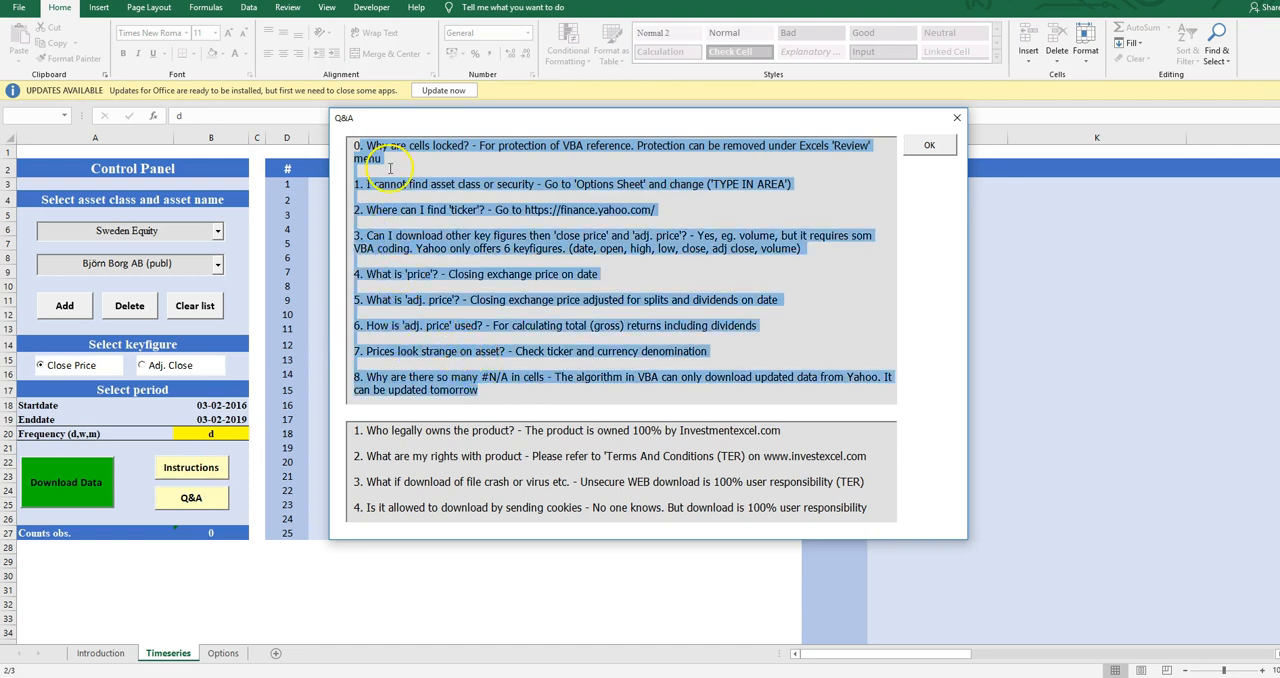
left_click_drag(356, 430, 808, 500)
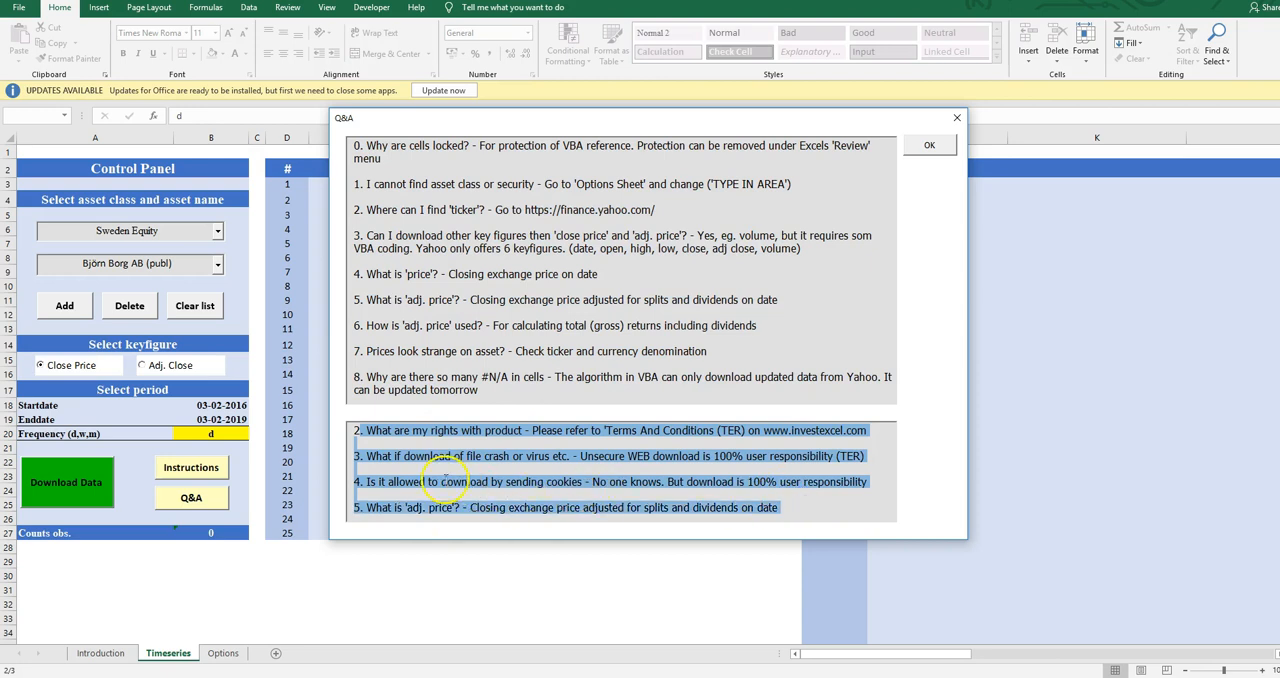
left_click(447, 476)
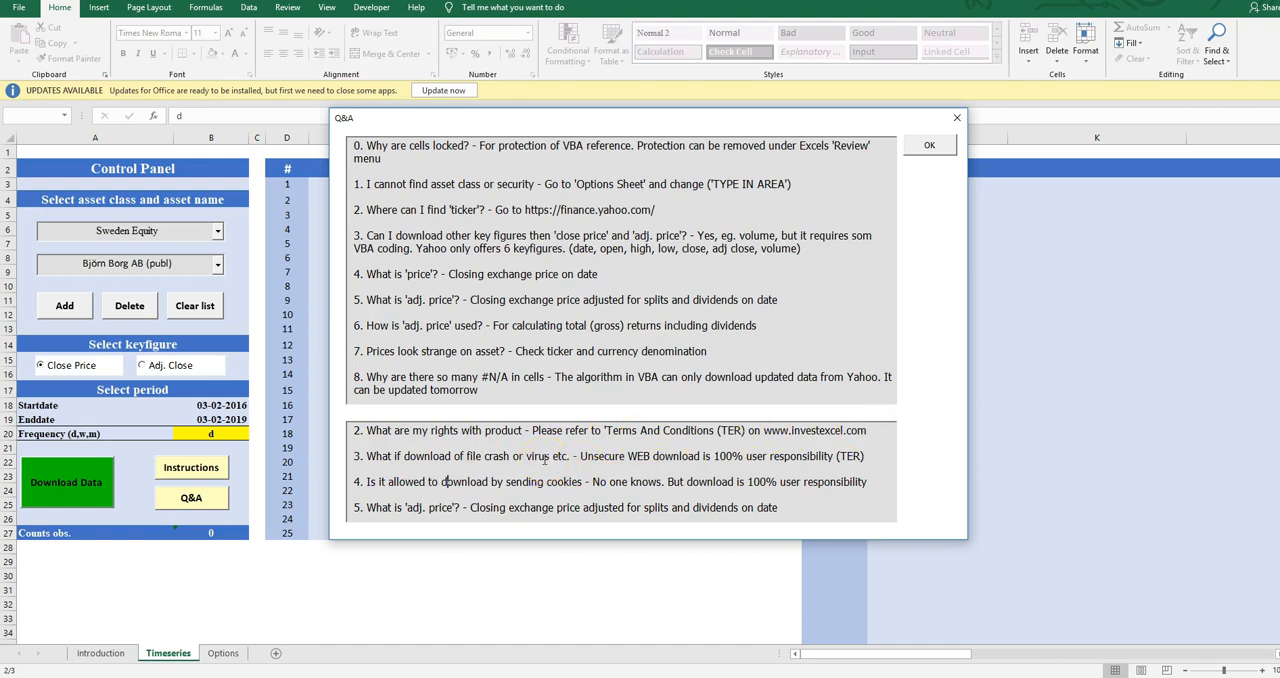
left_click_drag(826, 508, 366, 425)
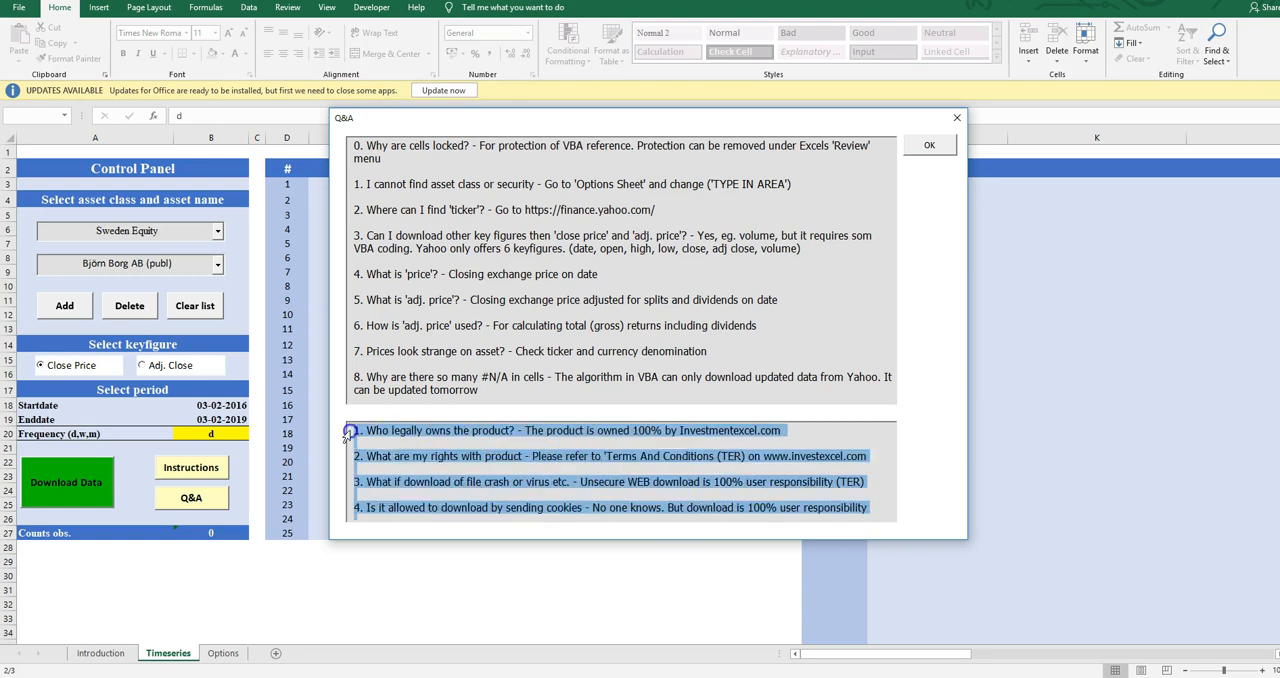
left_click(348, 432)
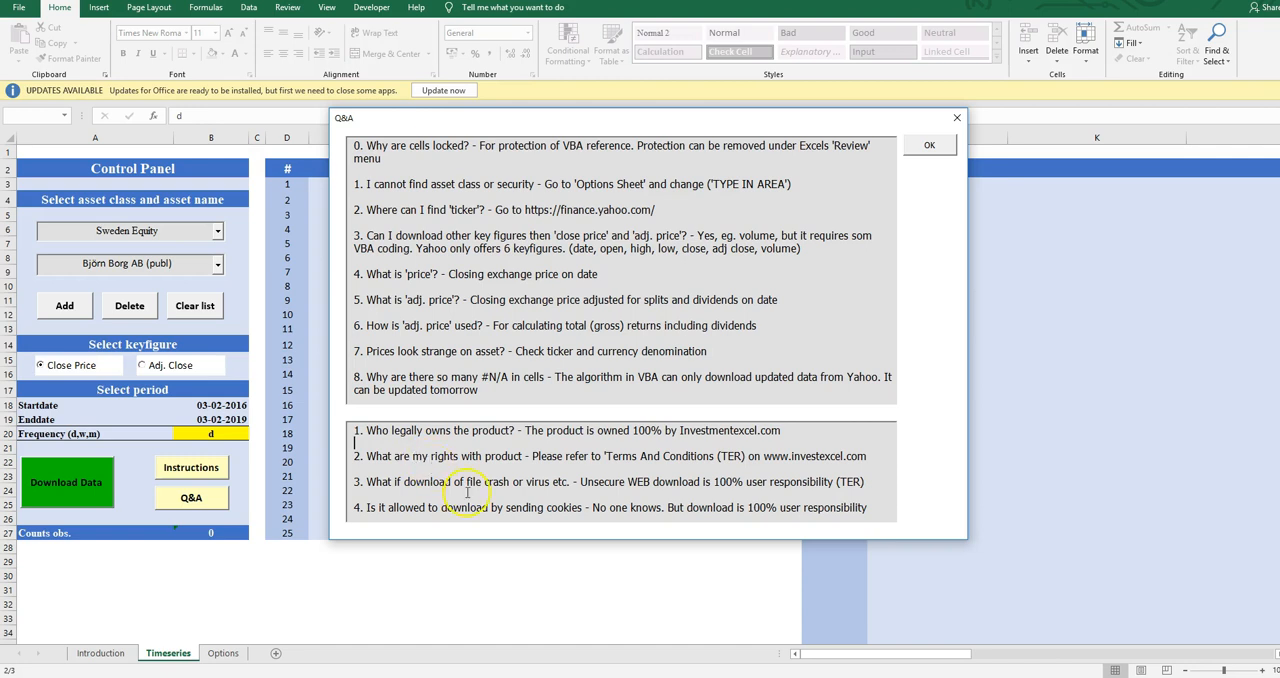
left_click_drag(395, 482, 722, 479)
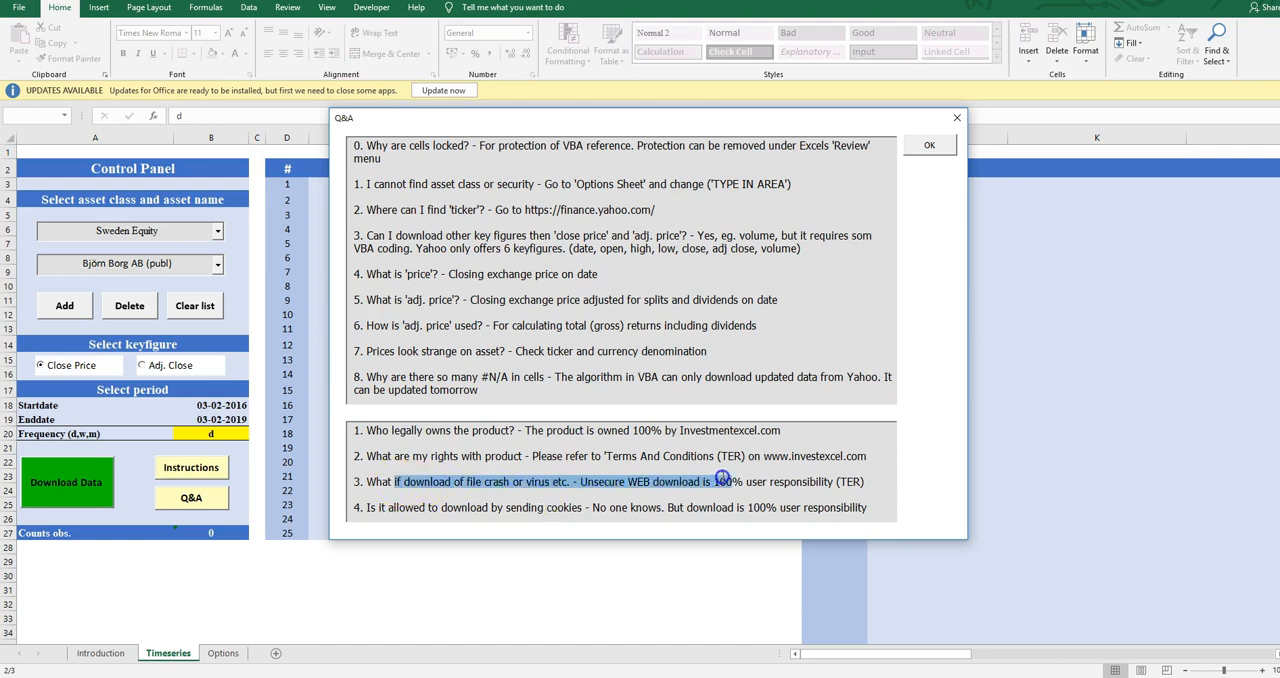
left_click(440, 481)
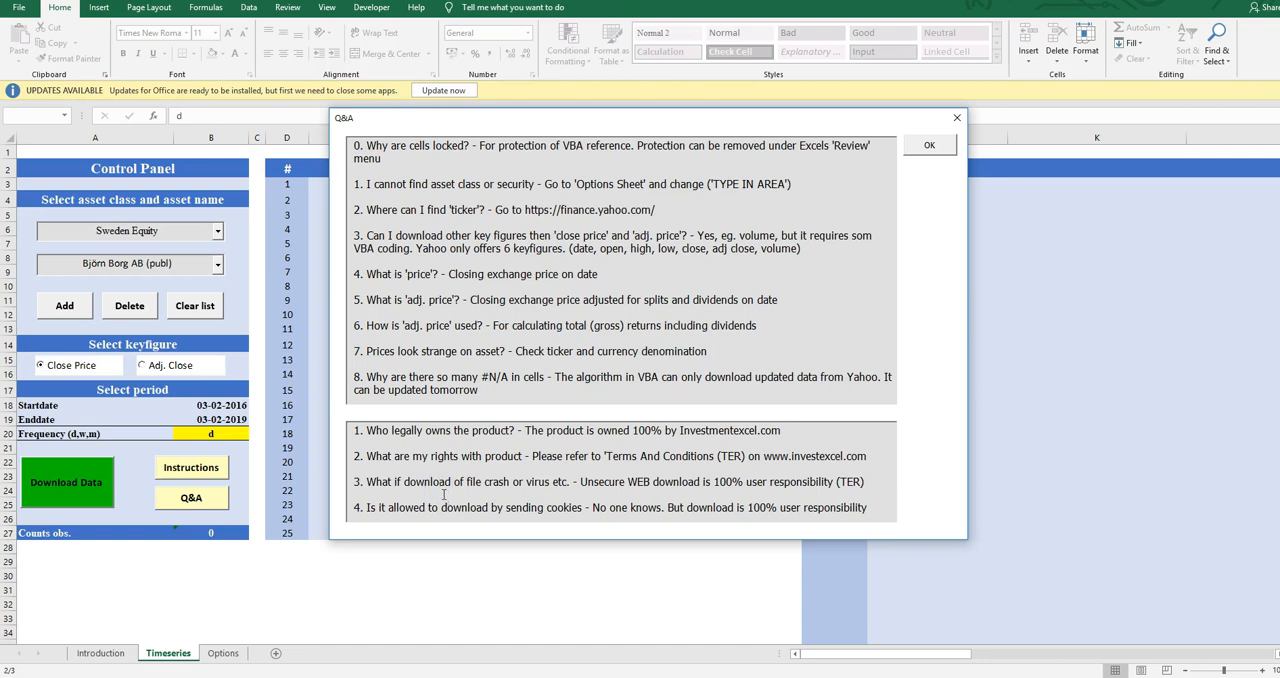
left_click(925, 147)
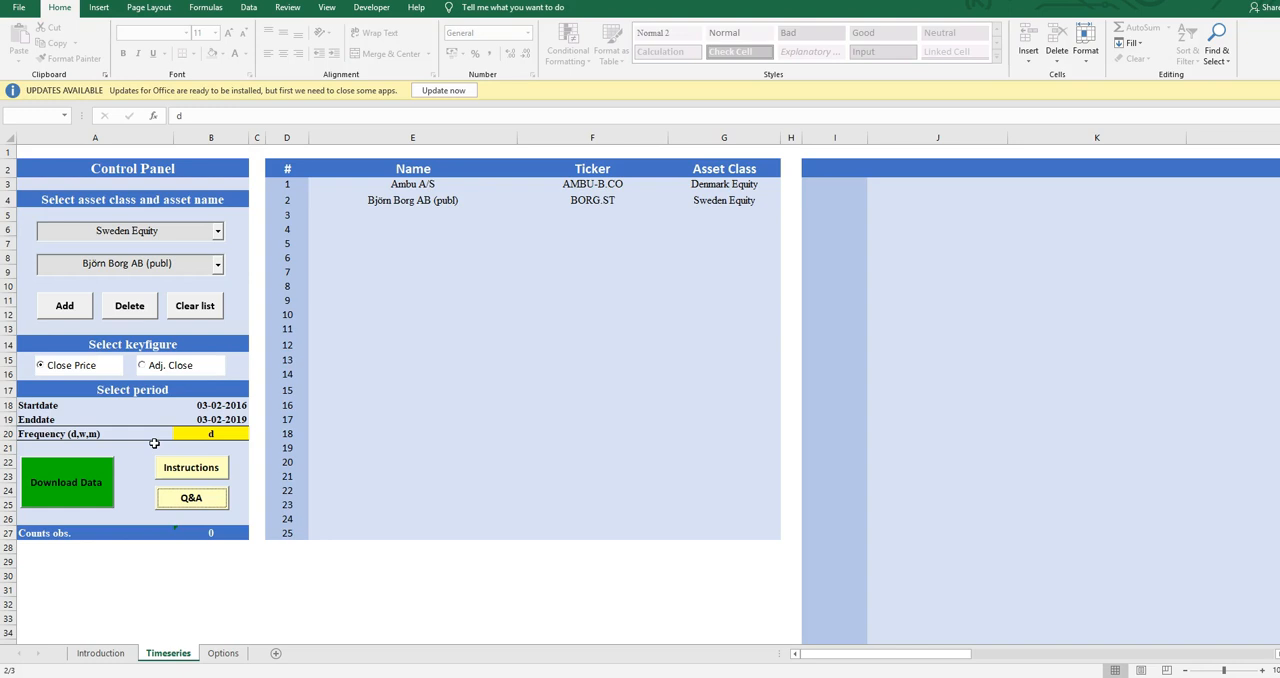
Look over the VBA code of the timeseries module and return to the workbook
key("alt+F11")
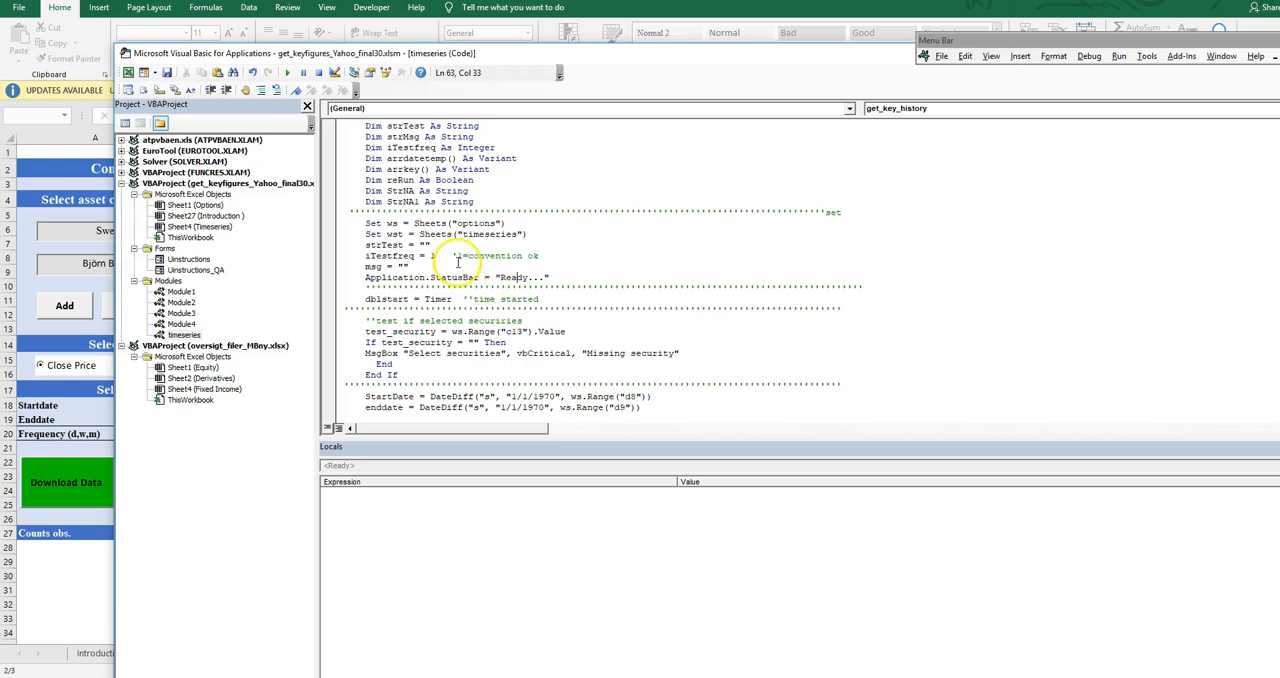
scroll(514, 282, "down", 1)
scroll(514, 282, "up", 5)
key("alt+F11")
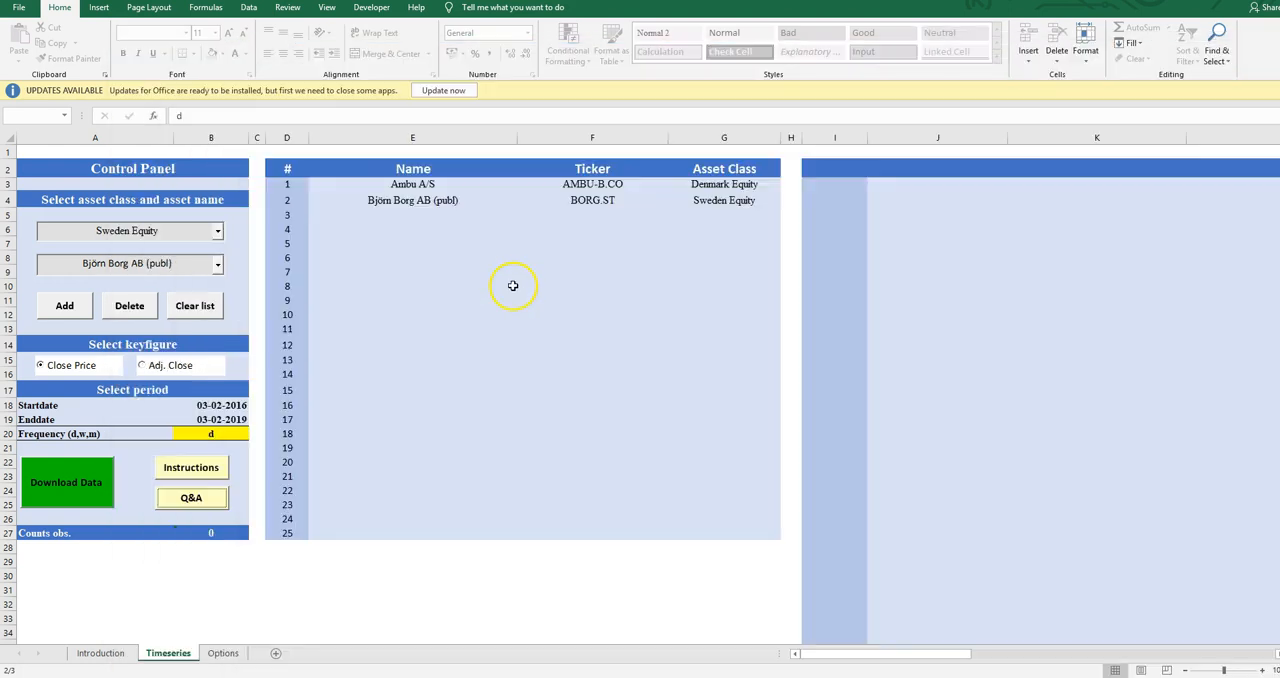
Open the Instructions window, read the steps for choosing and downloading securities, and close it
left_click(85, 559)
left_click(180, 469)
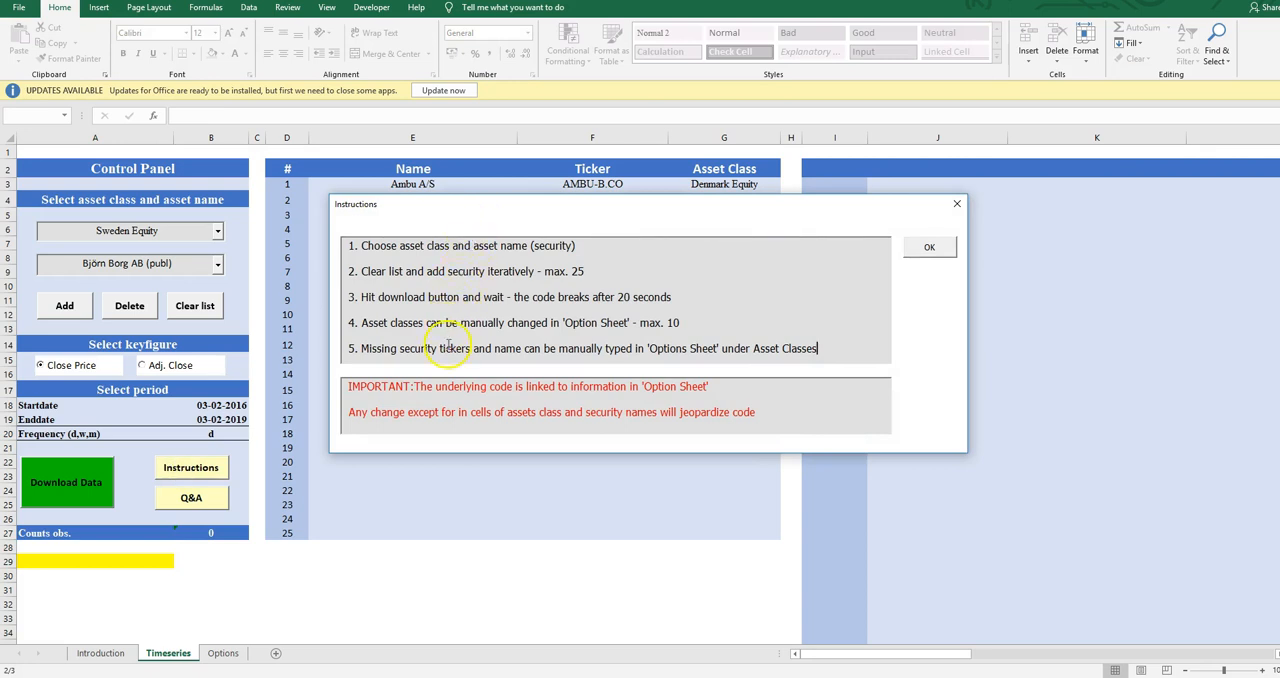
left_click(917, 253)
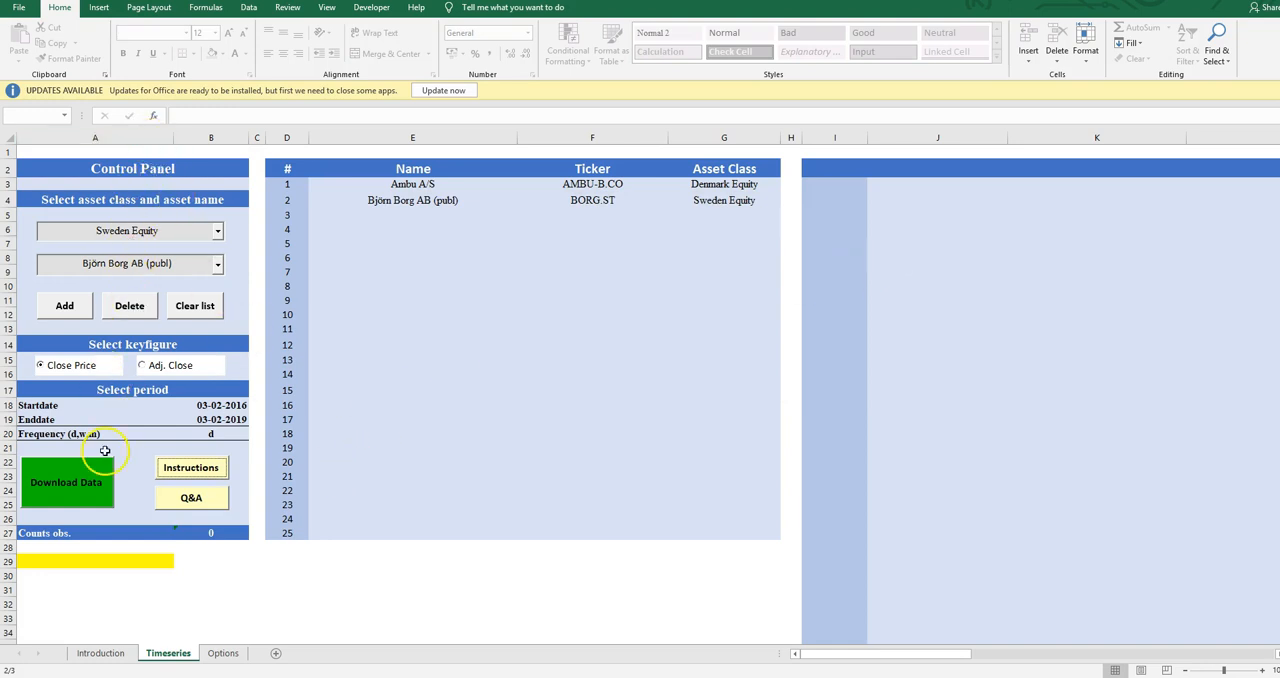
Try to download the price data for the listed assets and dismiss the resulting message
left_click(97, 562)
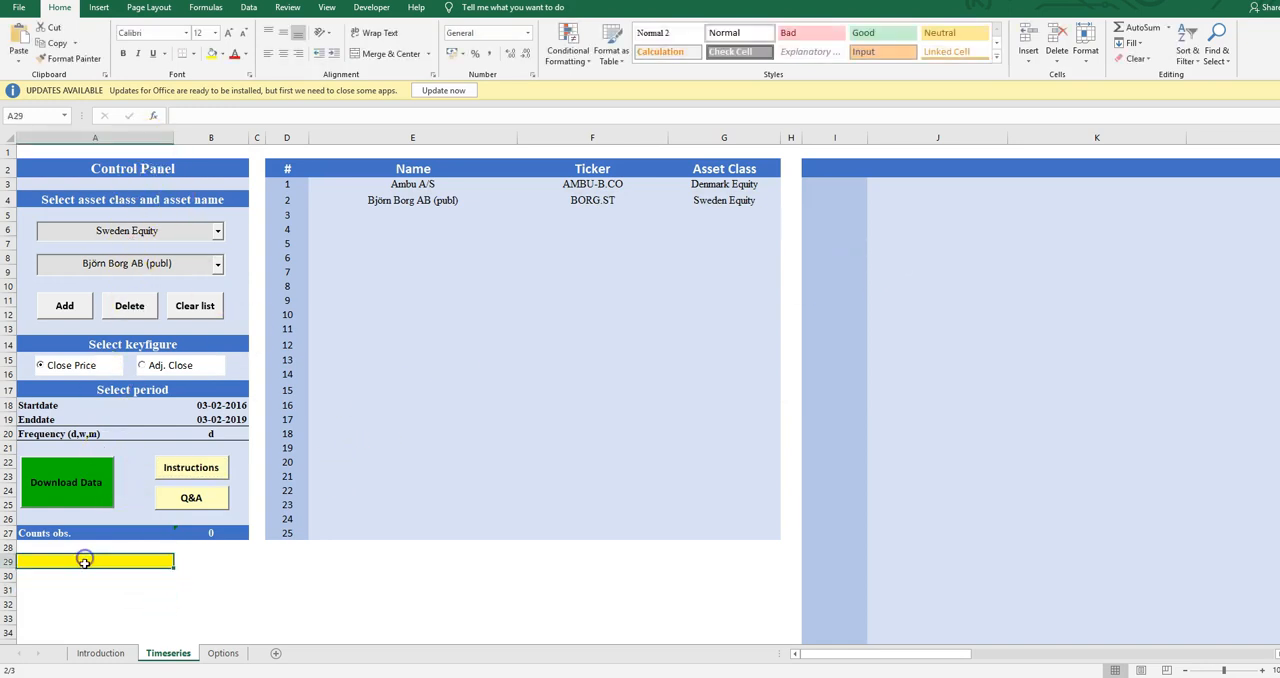
left_click(66, 482)
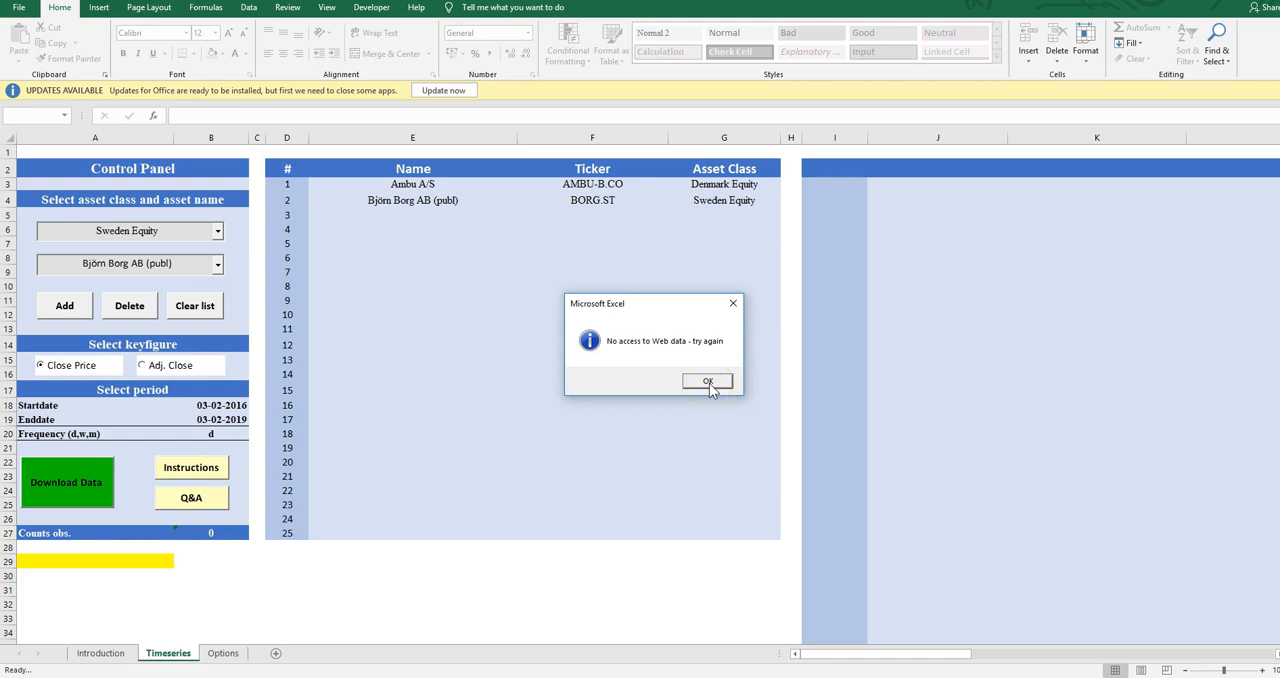
left_click(705, 383)
left_click(705, 383)
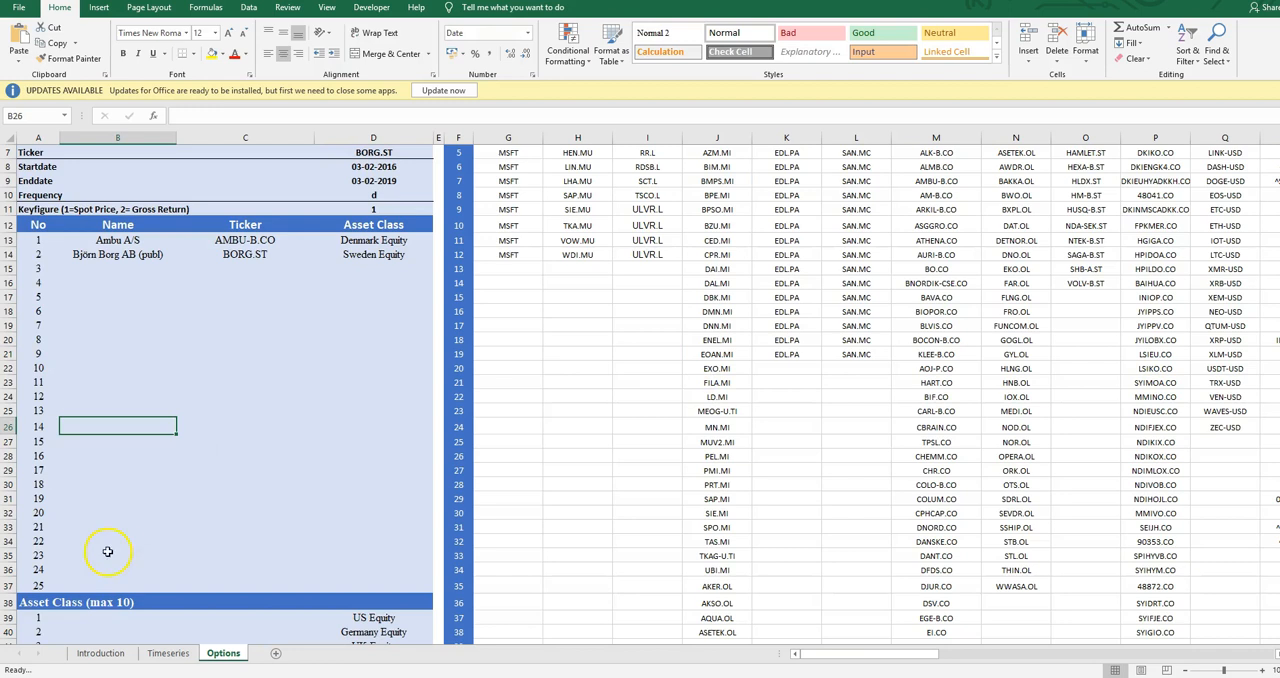
Return to the Timeseries sheet and run the data download again for Ambu A/S and Björn Borg AB (publ)
left_click(180, 653)
left_click(46, 486)
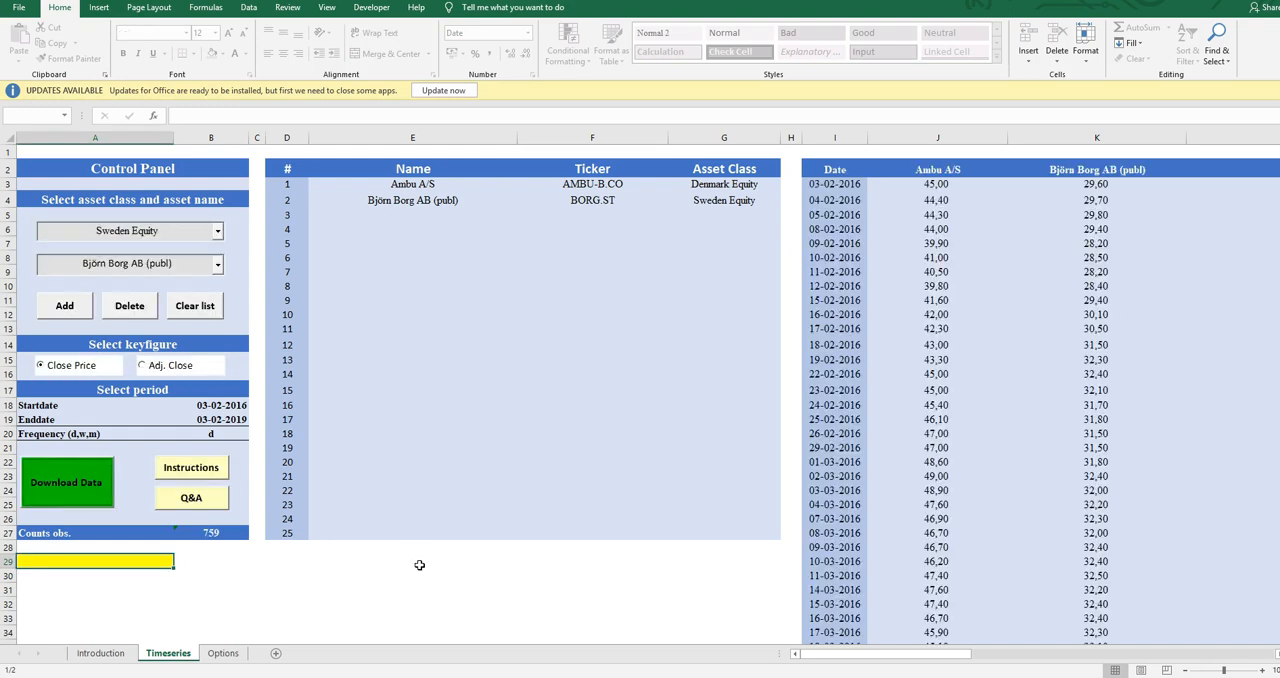
left_click(440, 464)
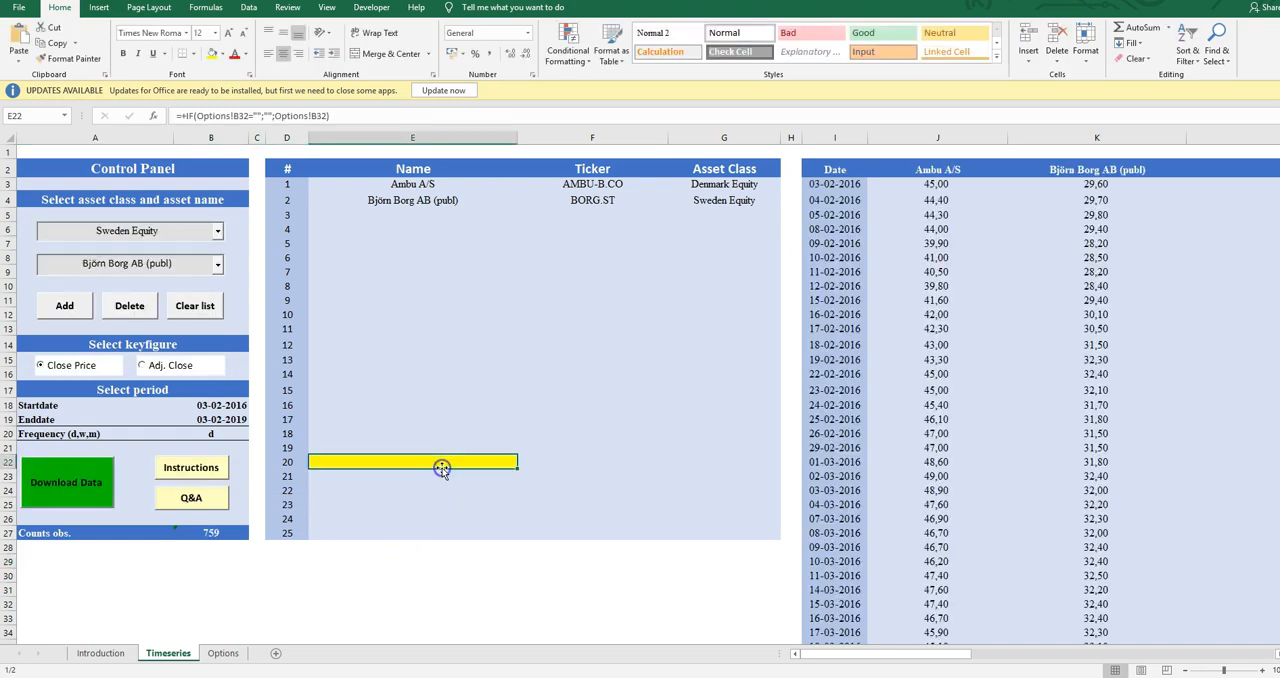
left_click(522, 587)
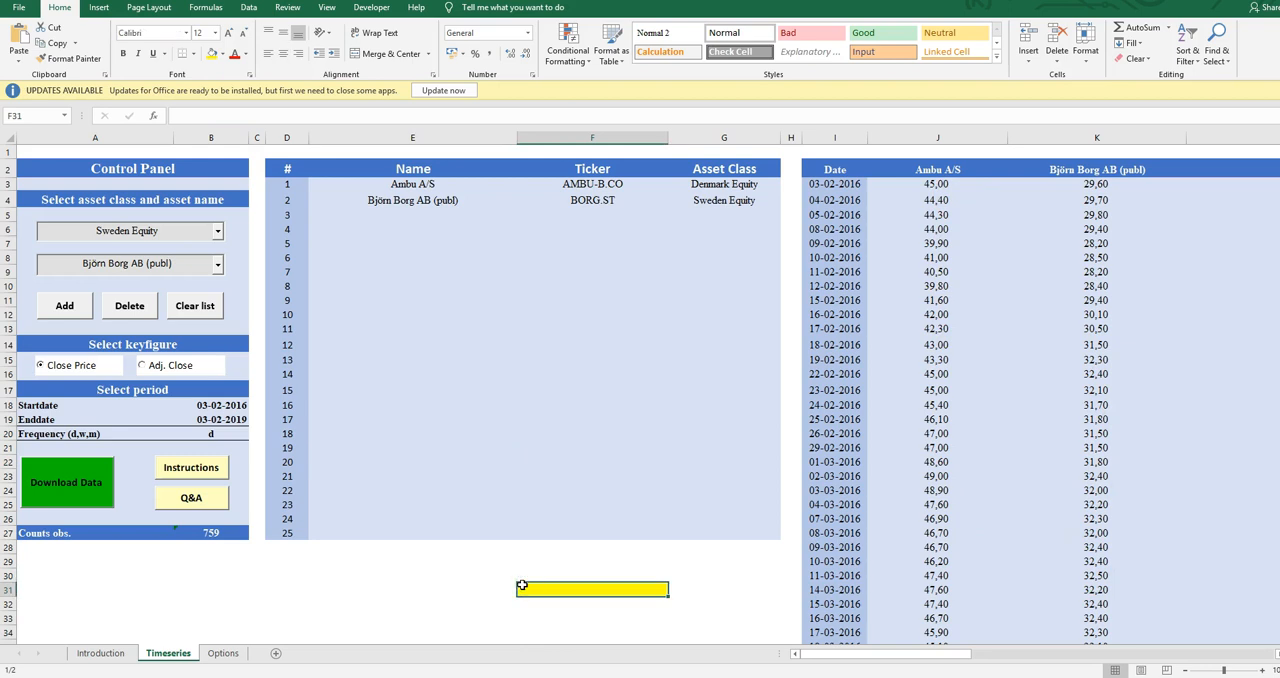
left_click(124, 563)
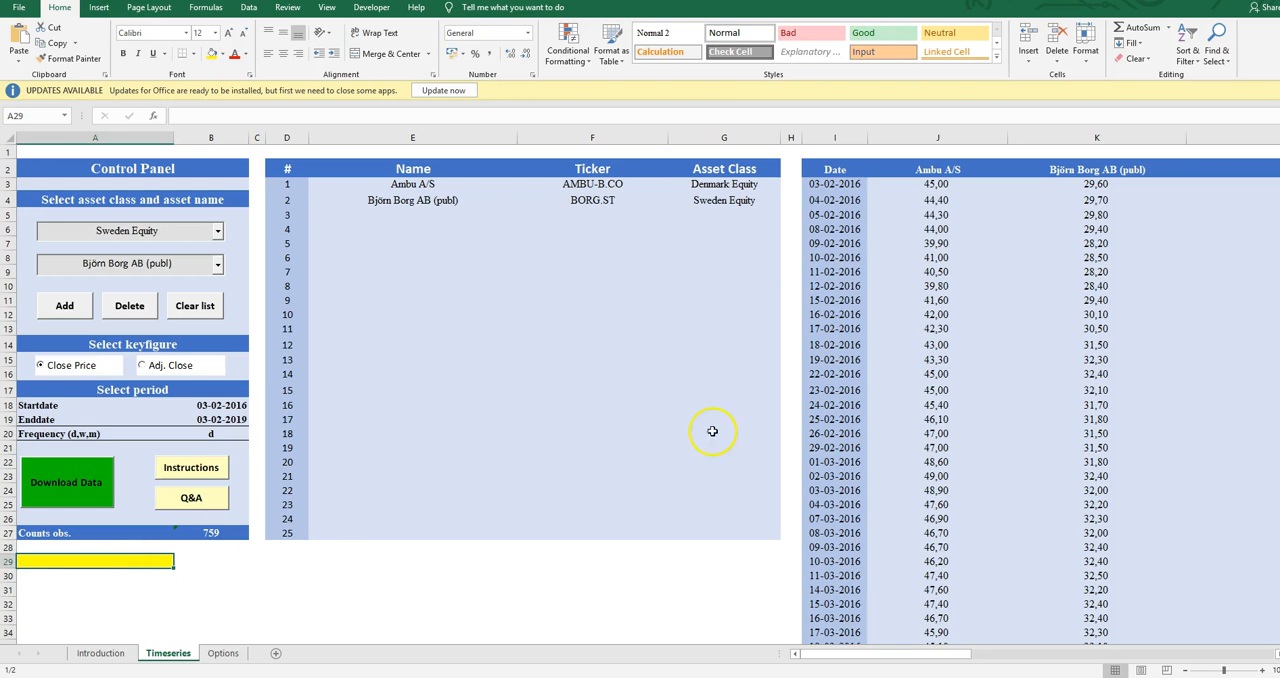
Examine the downloaded price series further down the sheet and go back to its first date, 03-02-2016
left_click(969, 315)
scroll(985, 370, "down", 13)
scroll(990, 384, "down", 10)
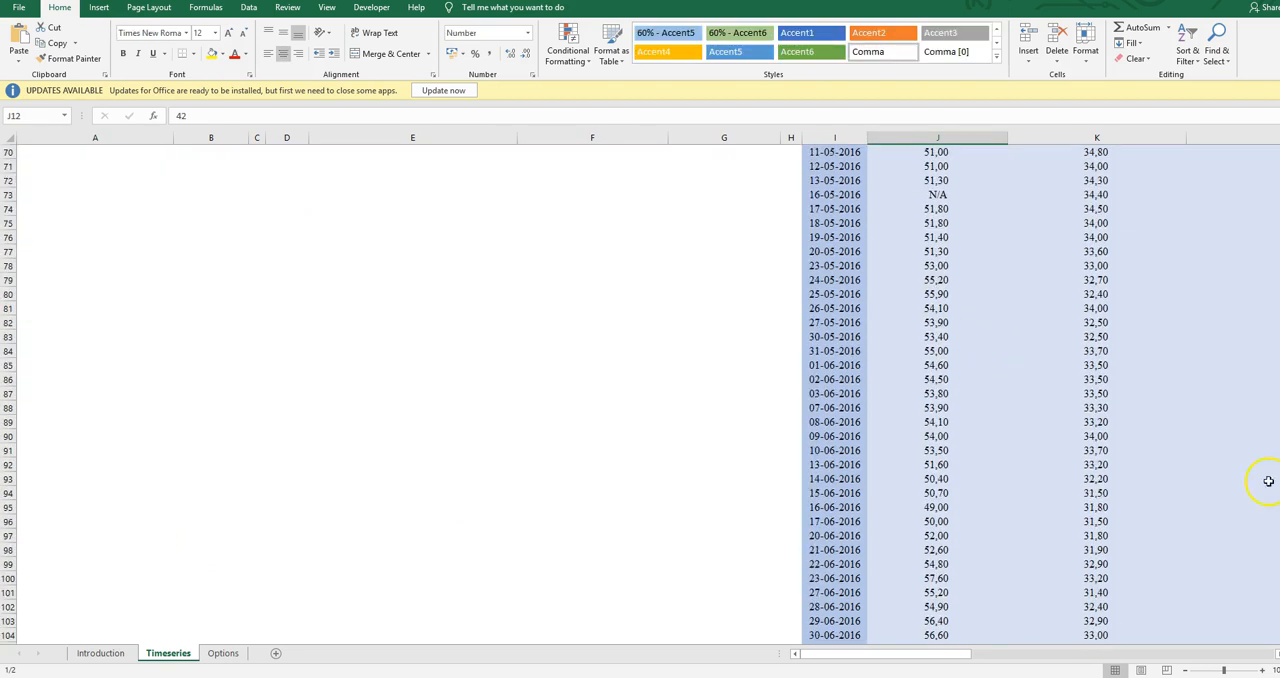
mouse_move(1279, 157)
left_mouse_down()
mouse_move(1279, 310)
mouse_move(1279, 162)
mouse_move(1225, 180)
left_mouse_up()
left_click(822, 258)
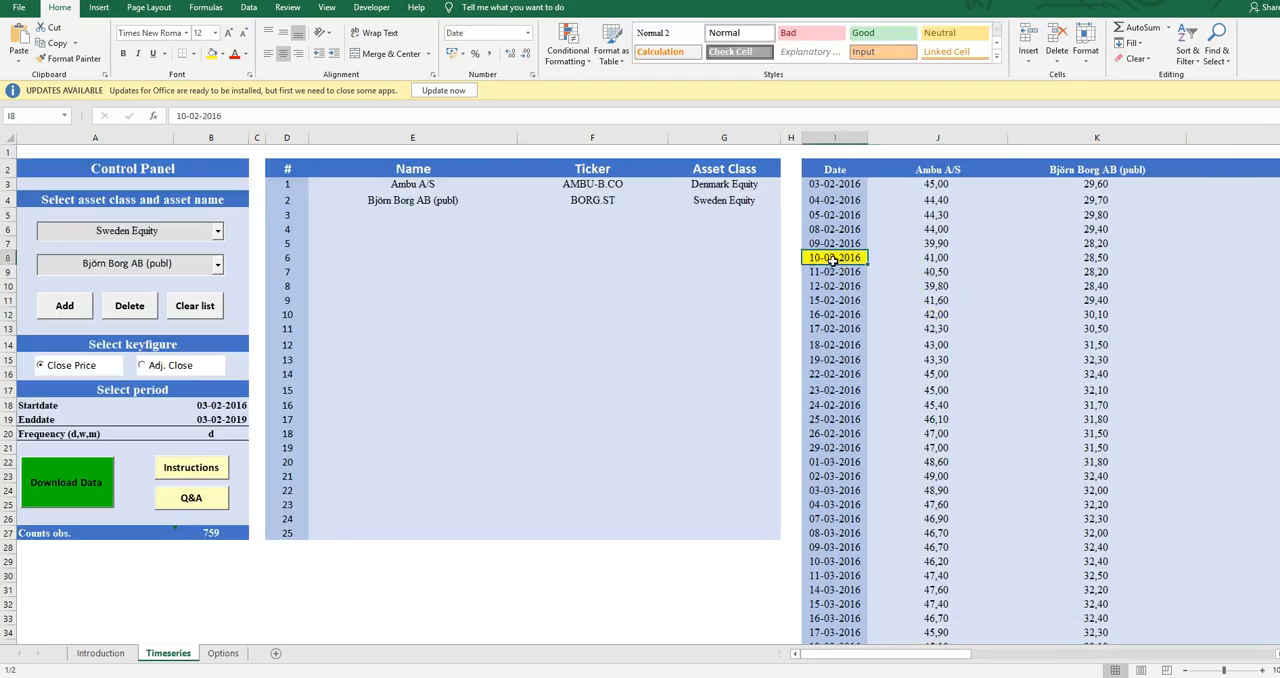
key("Up")
key("Up")
key("Up")
key("Up")
key("Up")
key("Up")
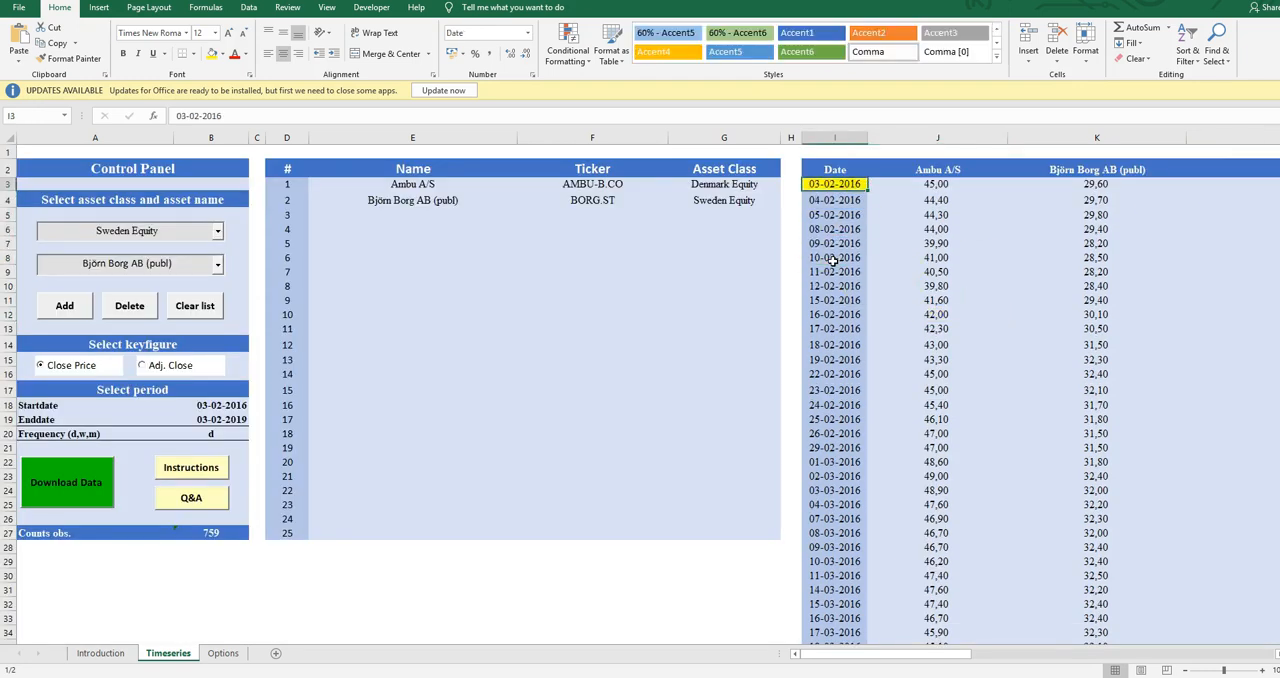
Compare the downloaded Ambu A/S and Björn Borg AB (publ) close prices on the first few dates
key("Right")
key("Right")
key("Down")
key("Right")
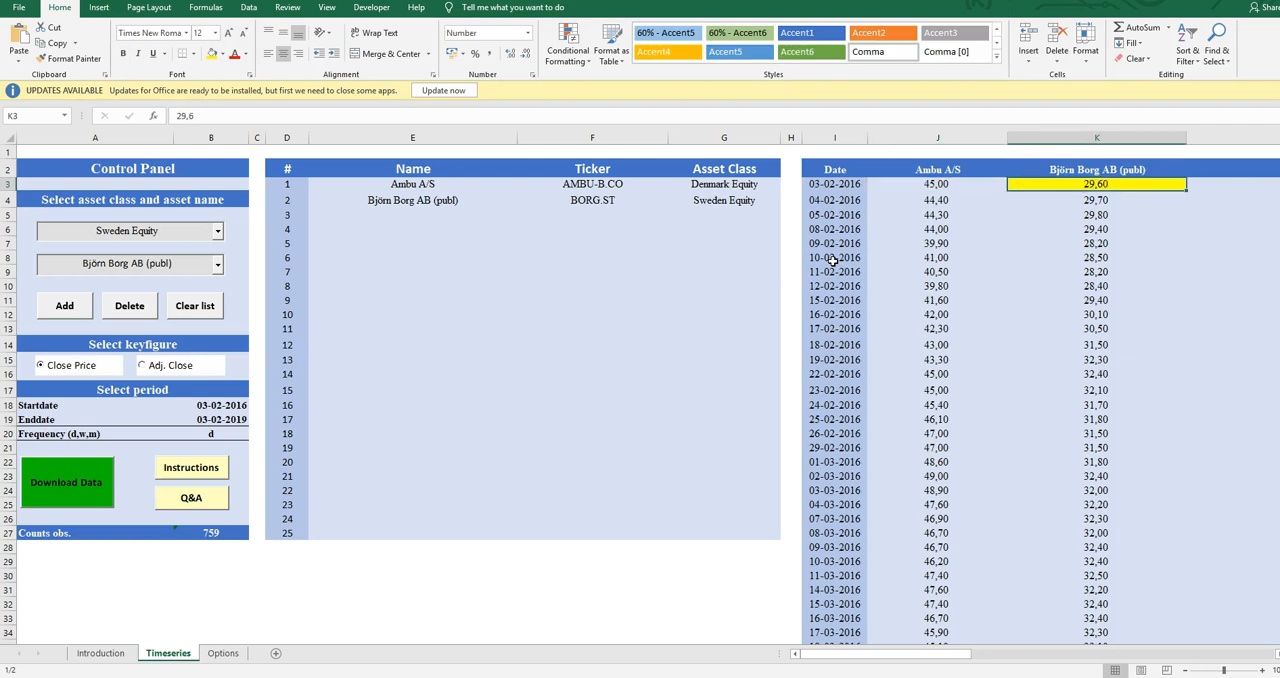
key("Down")
key("Left")
key("Down")
key("Left")
key("Down")
key("Left")
key("Up")
key("Right")
key("Right")
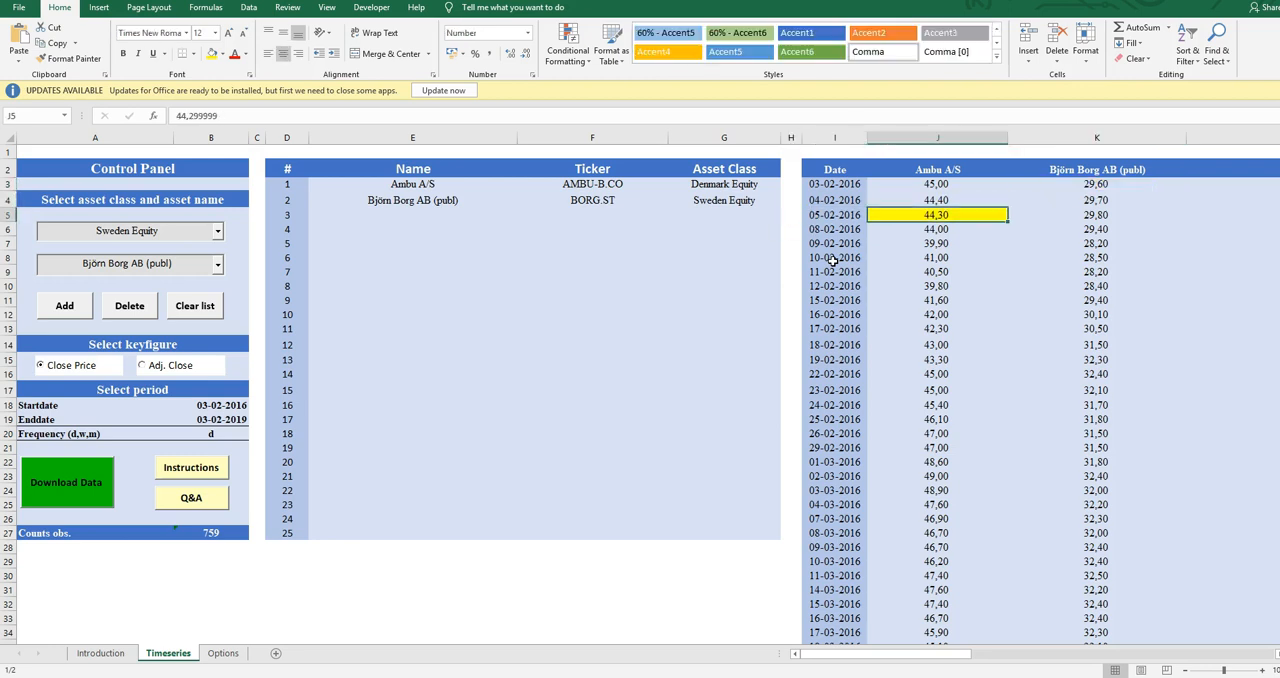
key("Right")
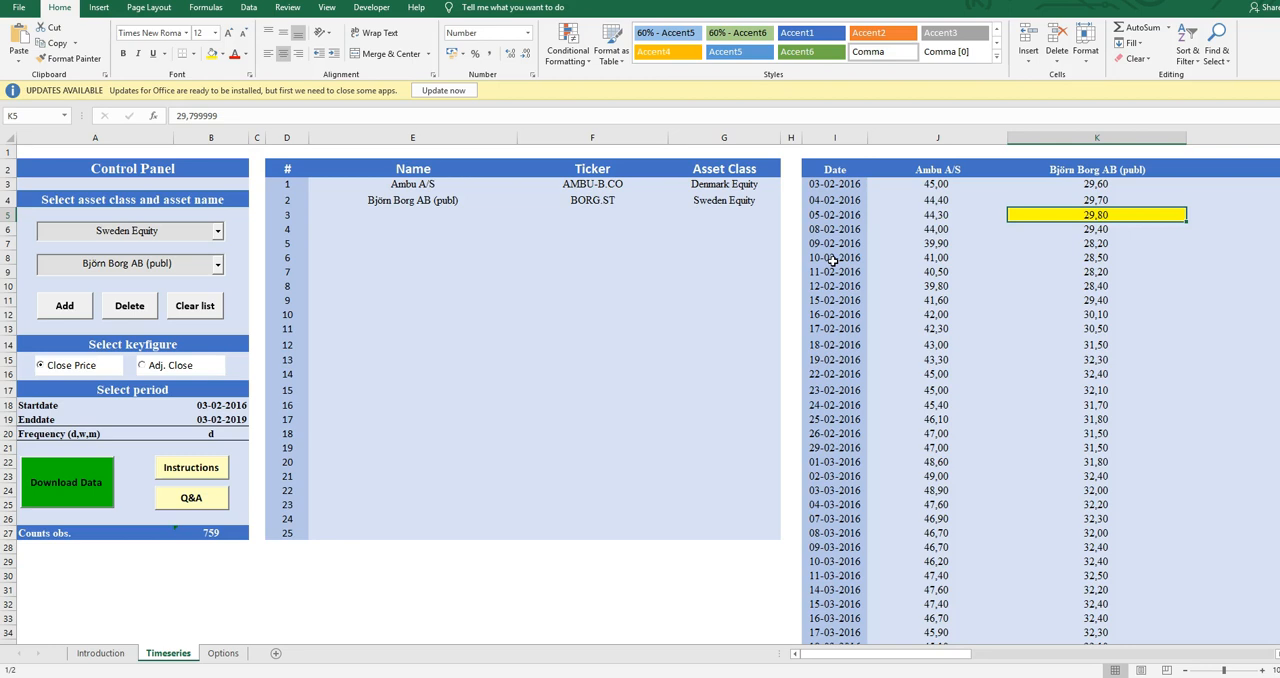
Inspect the Björn Borg AB (publ) prices in the first rows and the 05-02-2016 row's date and Ambu A/S price
scroll(832, 260, "right", 2)
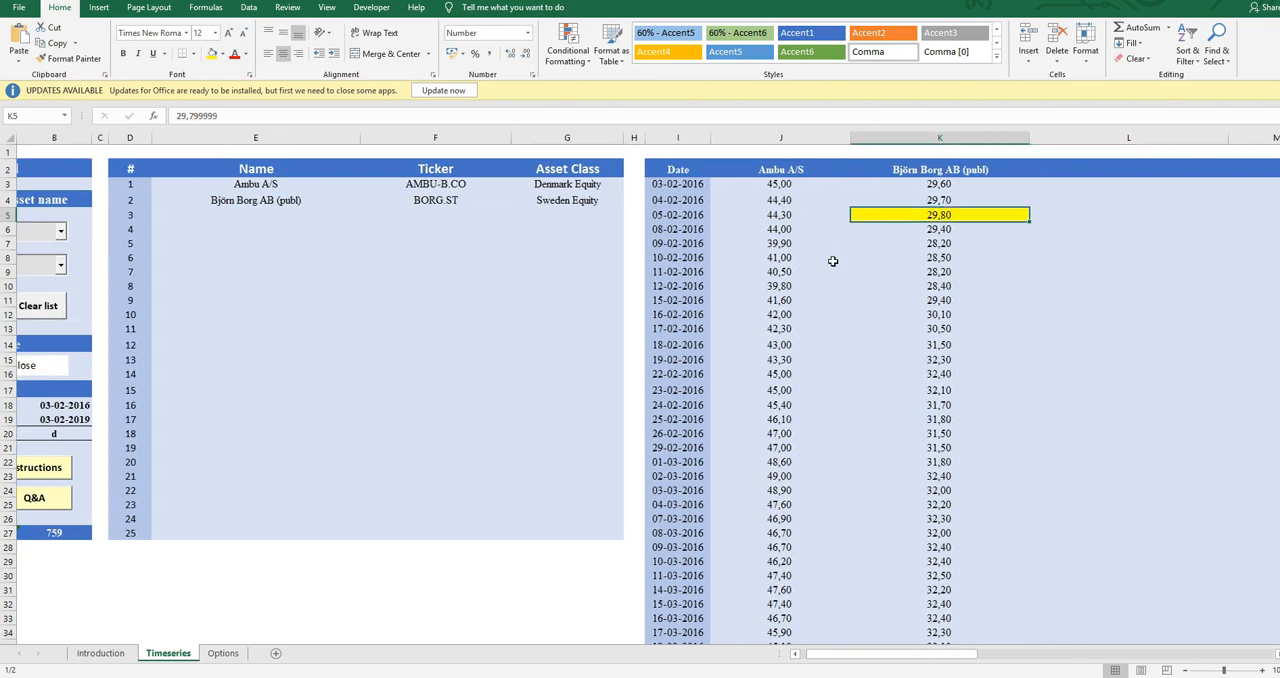
key("Left")
key("Left")
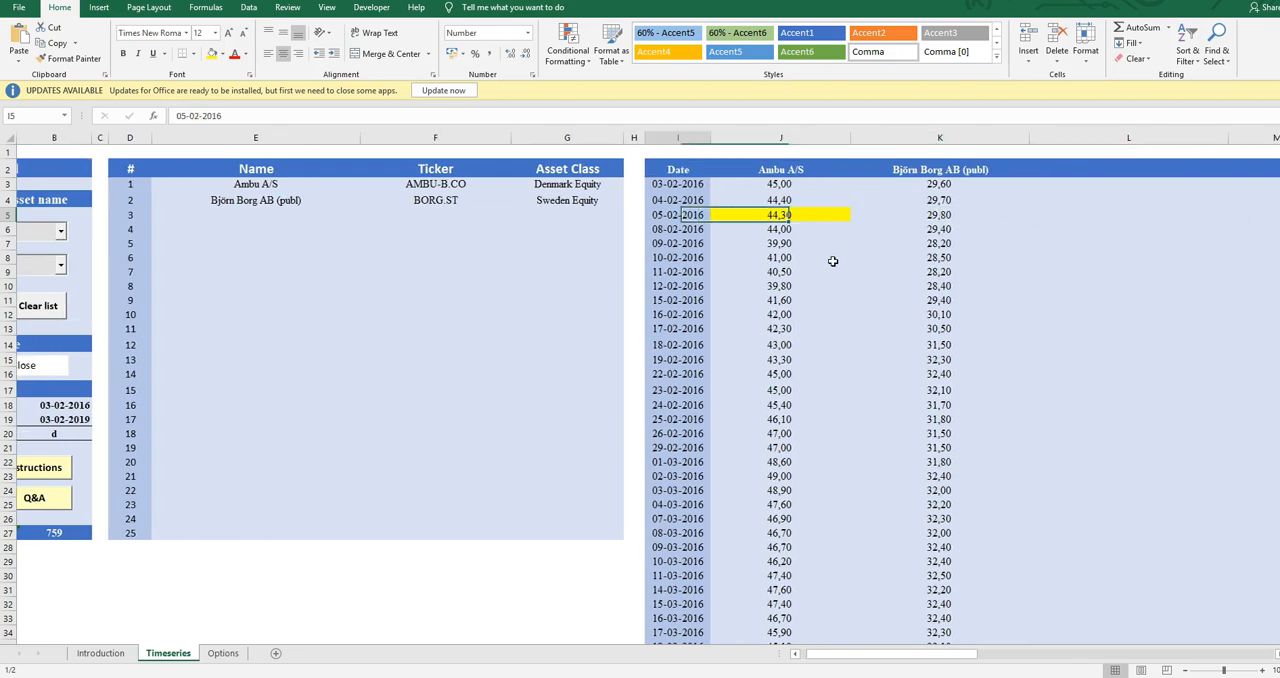
key("Right")
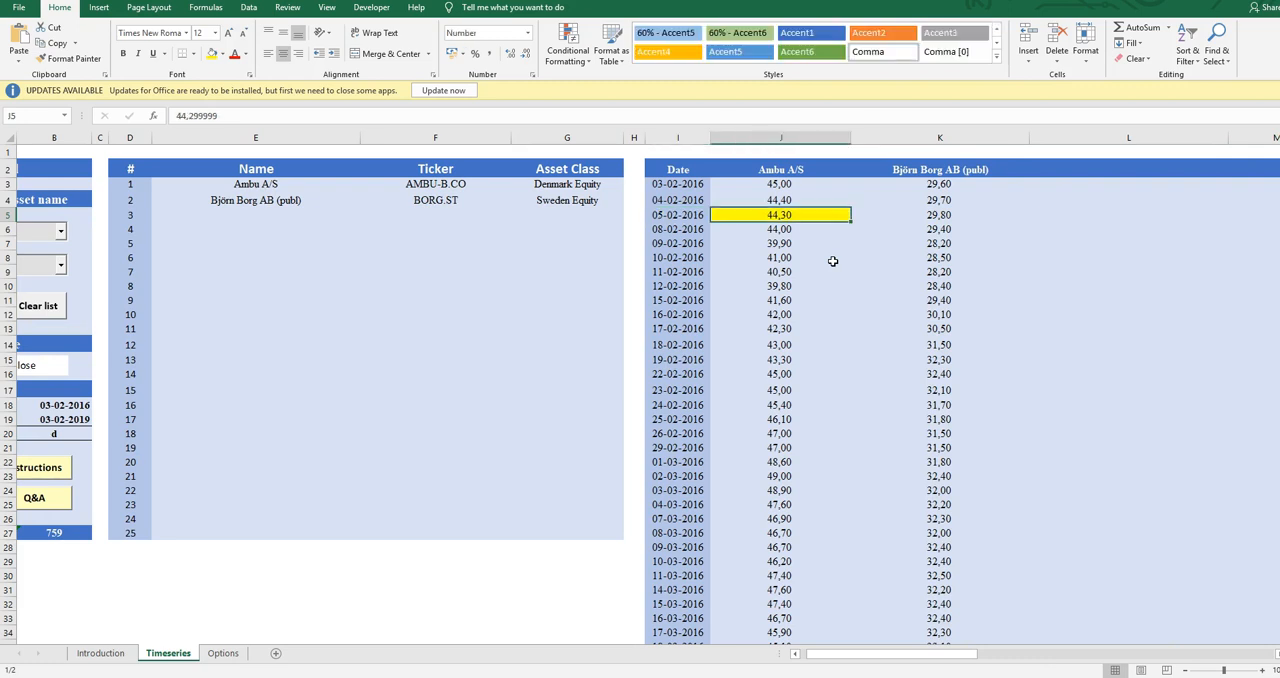
key("Right")
key("Up")
key("Up")
key("Down")
key("Down")
key("Down")
key("Down")
key("Up")
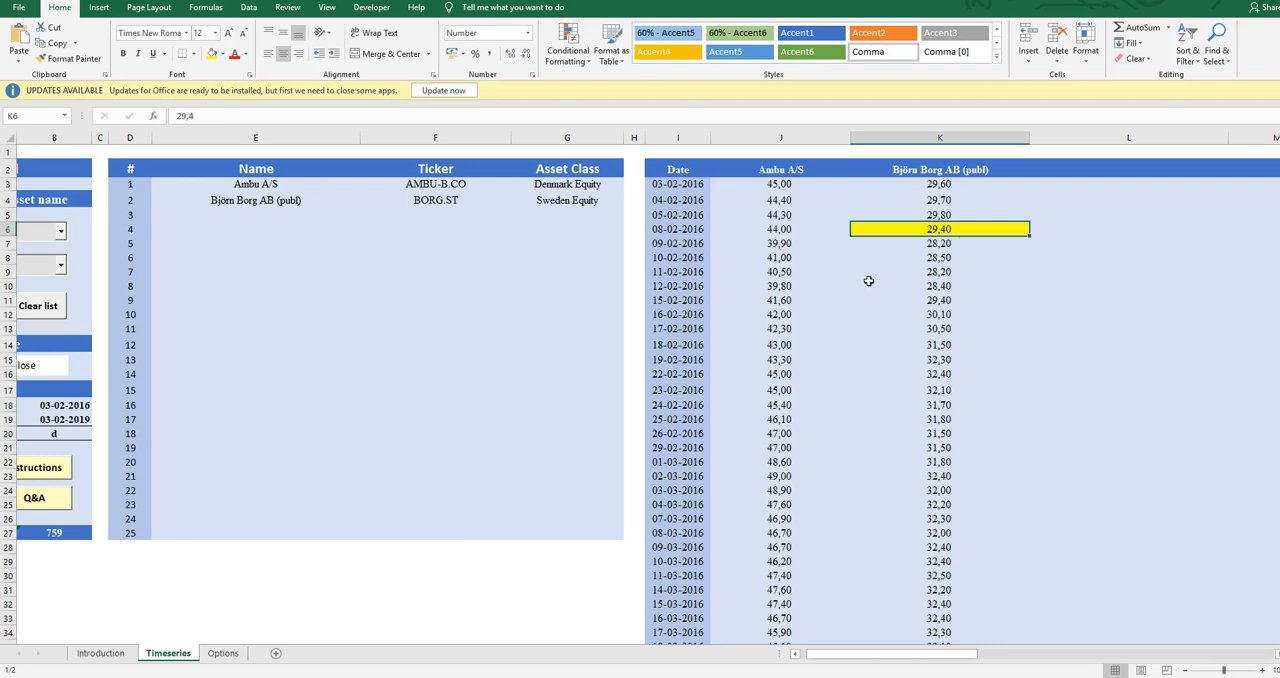
key("Up")
key("Left")
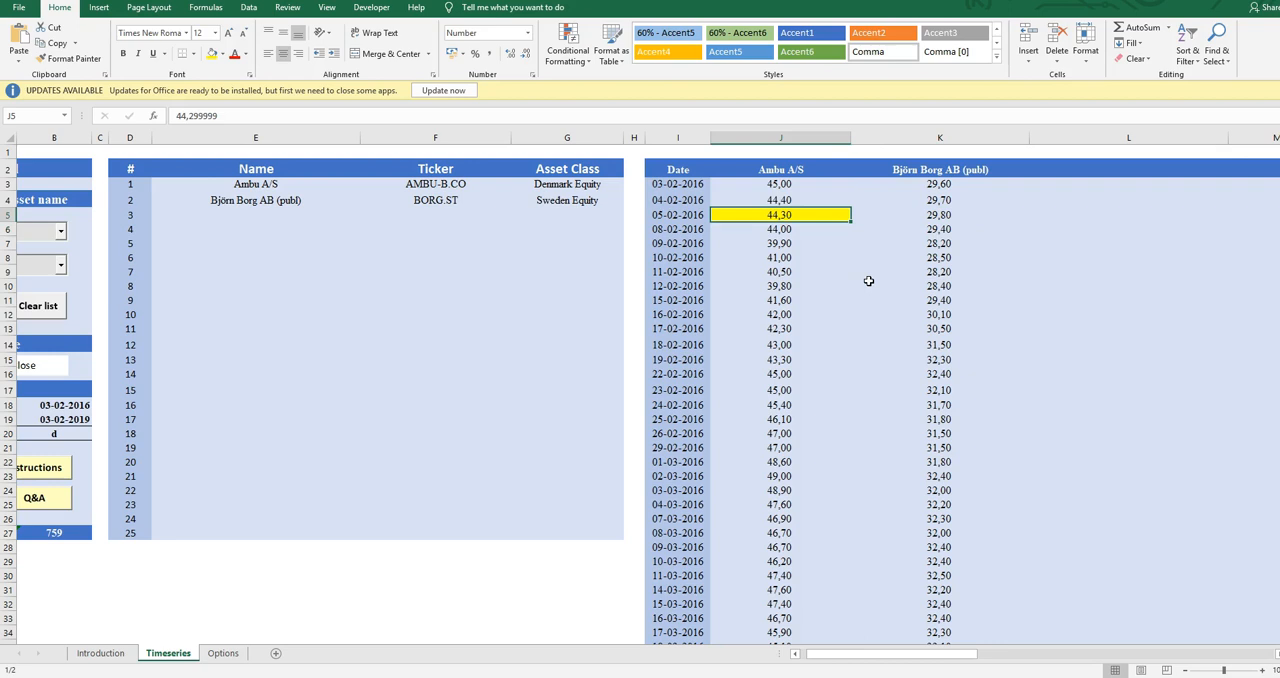
key("Right")
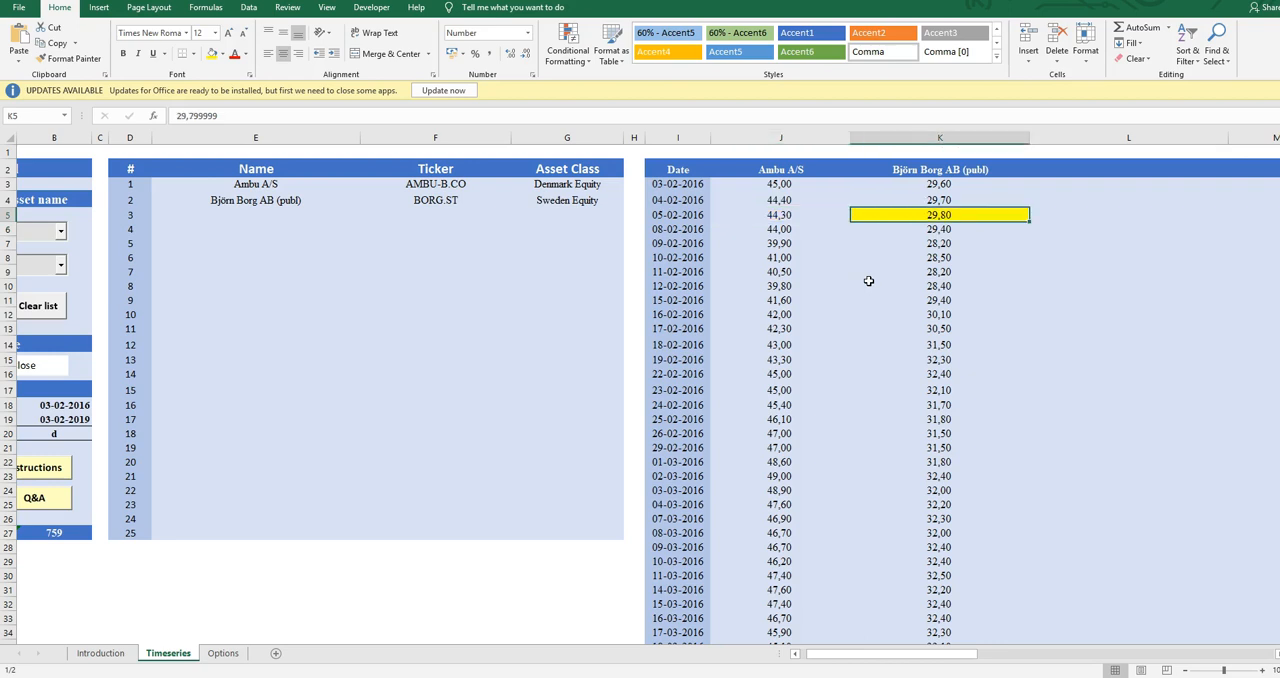
left_click(781, 218)
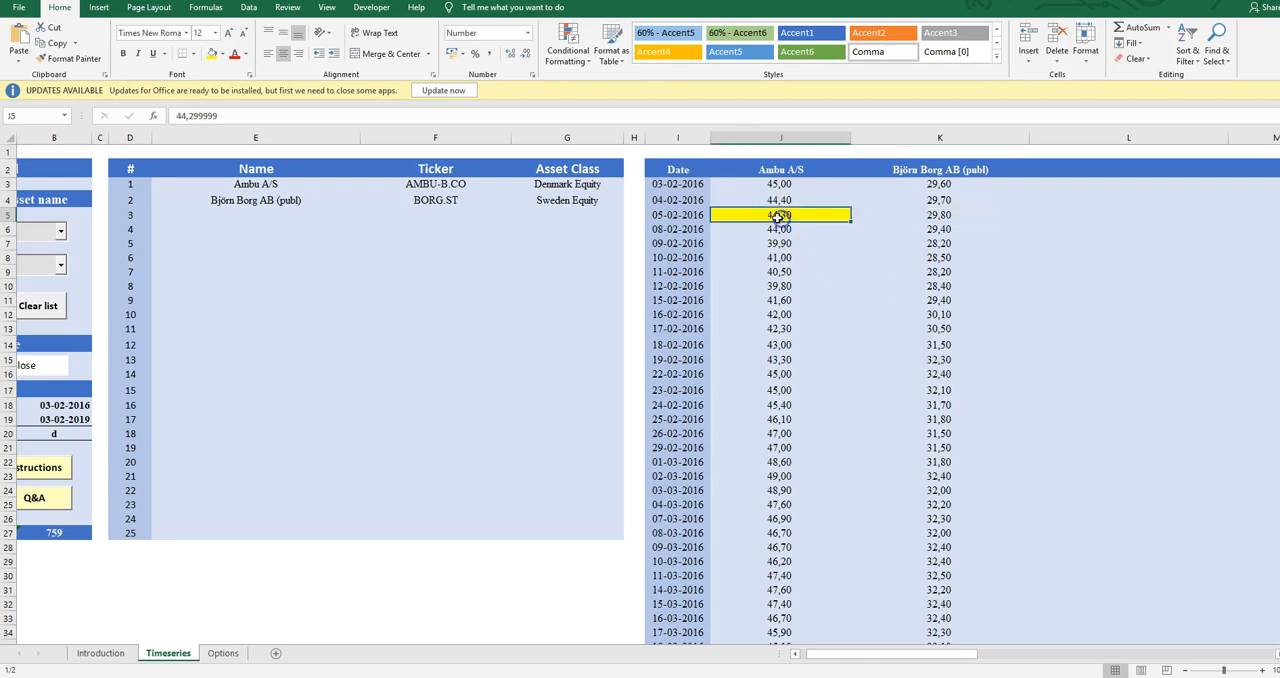
key("Left")
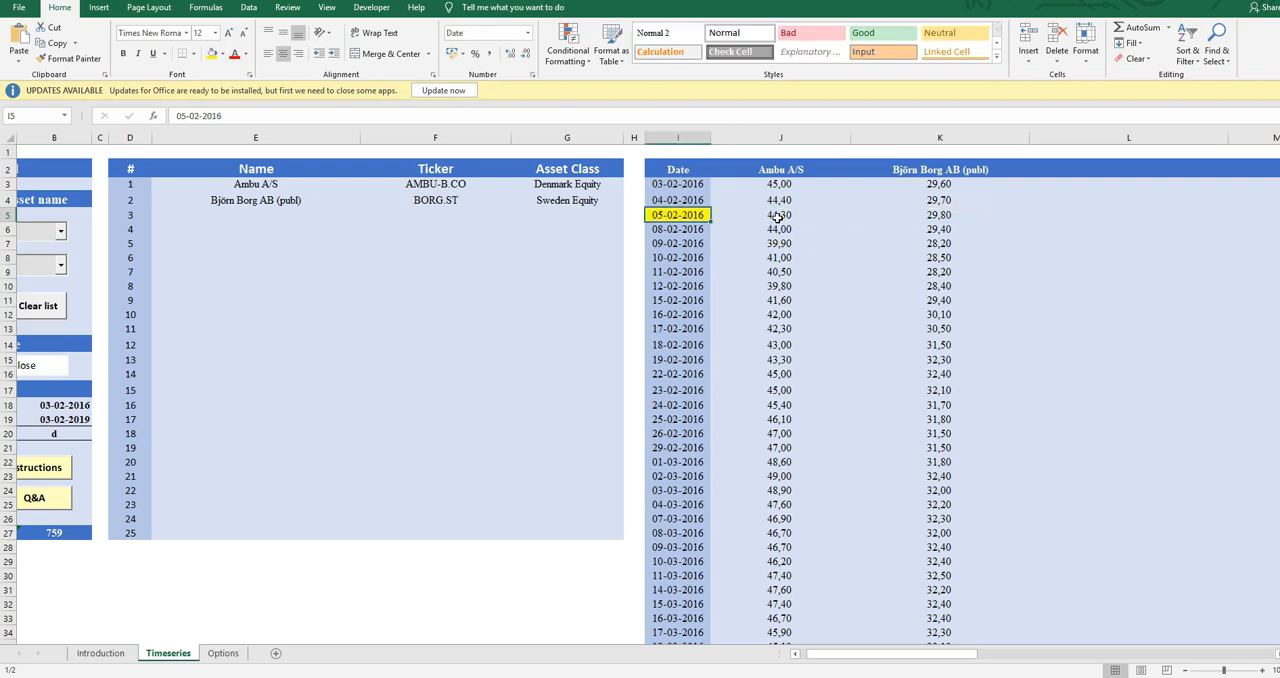
Examine the whole 05-02-2016 row, from its date across the prices of both assets
key("shift+Right")
key("shift+Right")
key("shift+Right")
key("shift+Left")
key("shift+Left")
key("shift+Right")
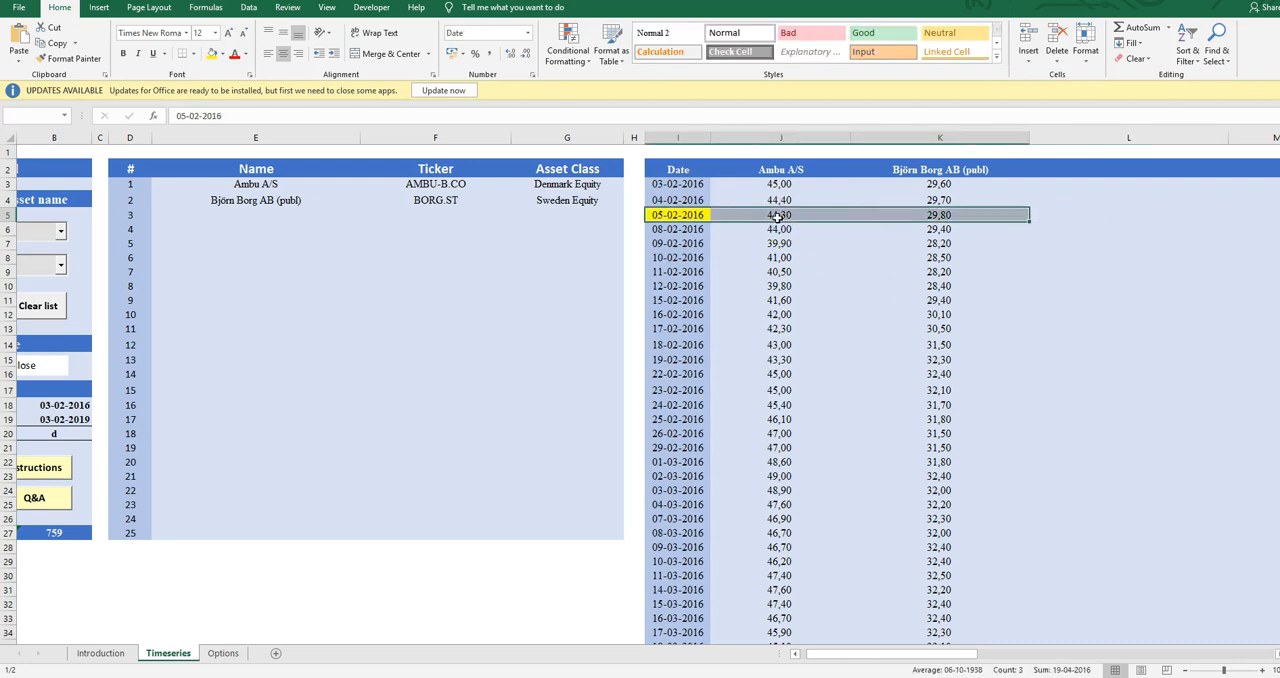
key("Right")
key("Right")
key("Right")
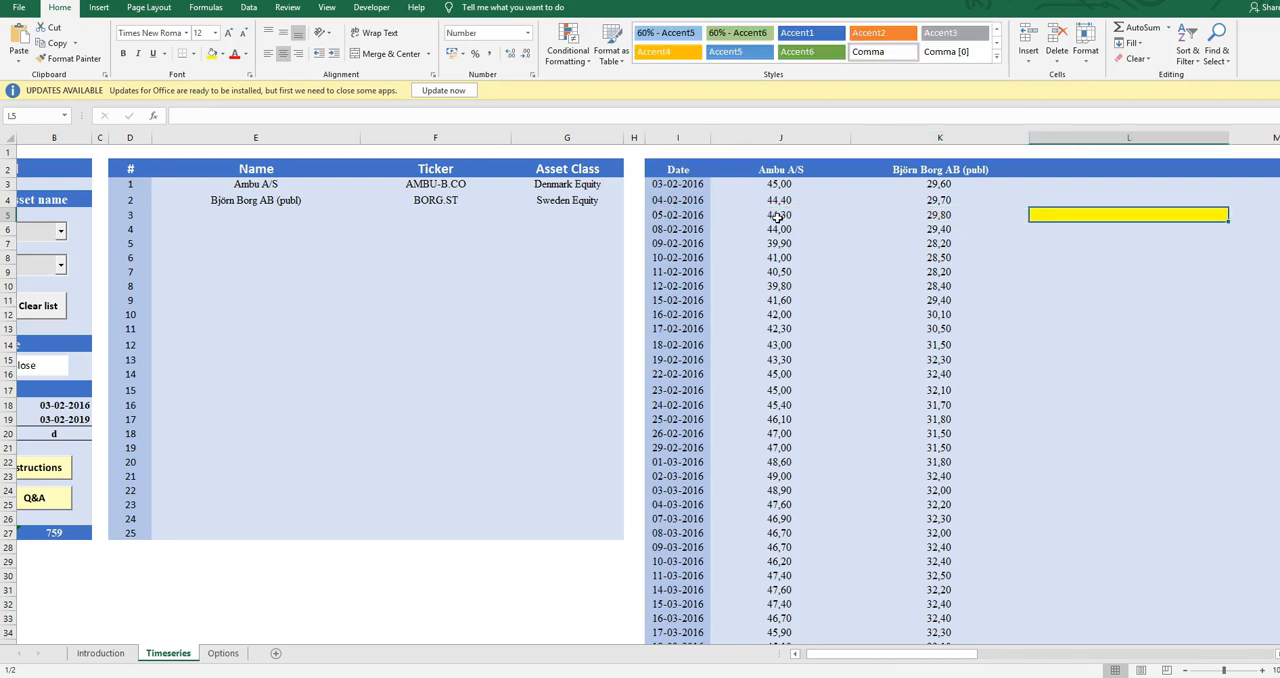
key("Left")
key("Left")
key("Left")
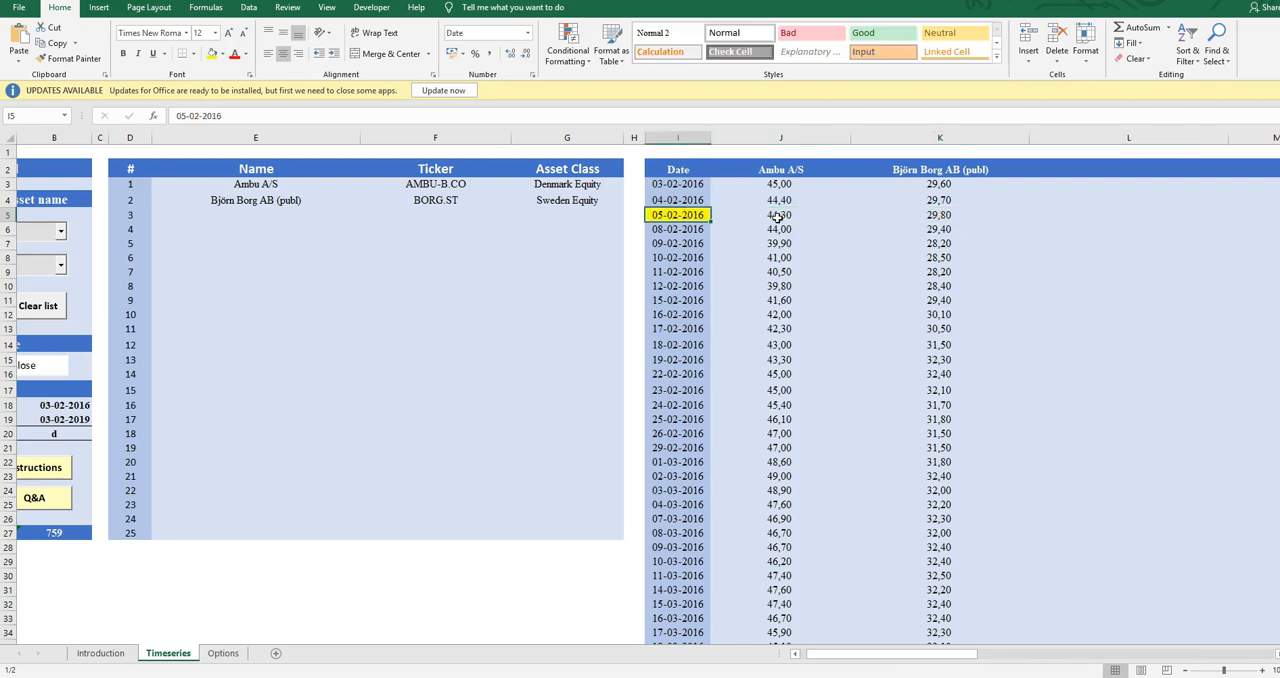
Check the individual Ambu A/S and Björn Borg AB (publ) prices for 05-02-2016 and the rows down to 11-02-2016
key("Down")
key("Up")
left_click(778, 217)
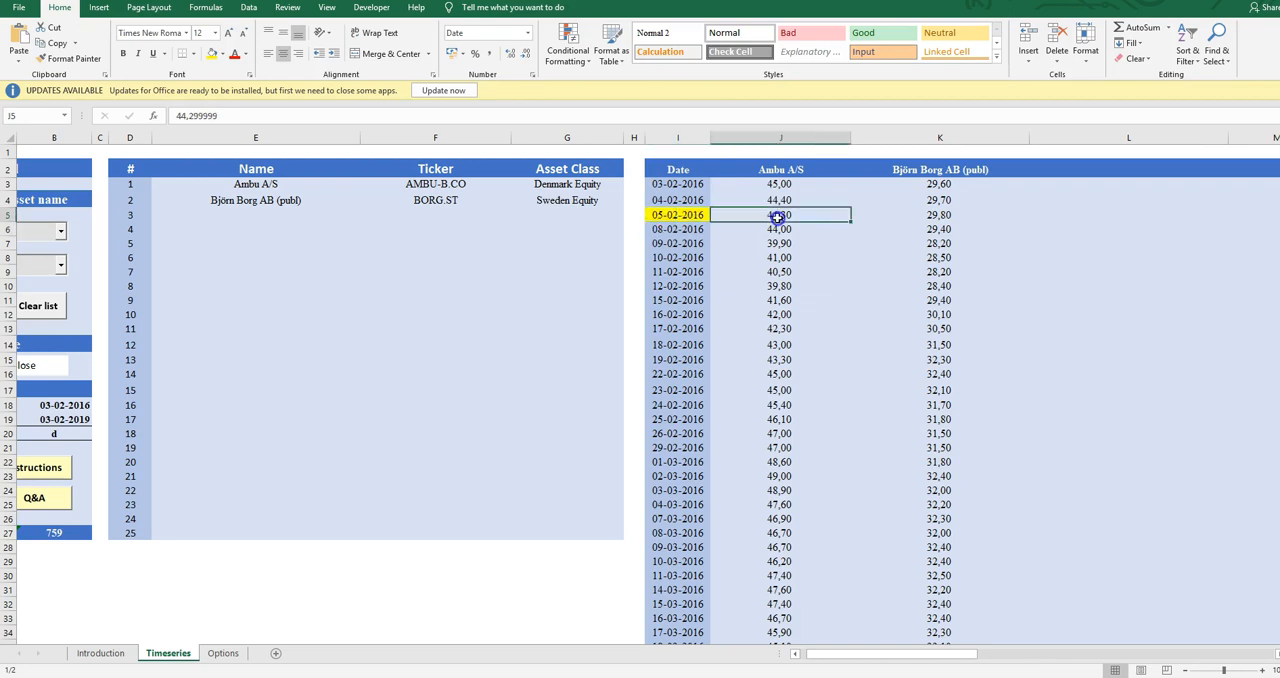
left_click(940, 215)
key("Right")
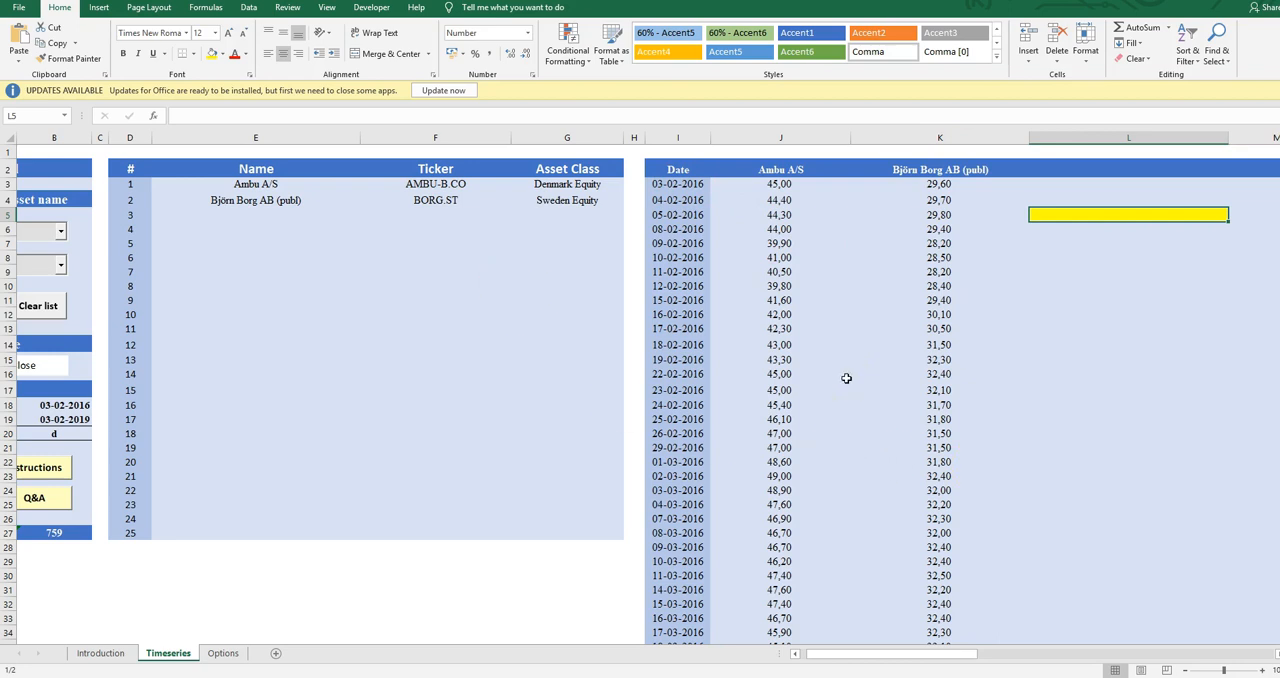
key("Down")
key("Left")
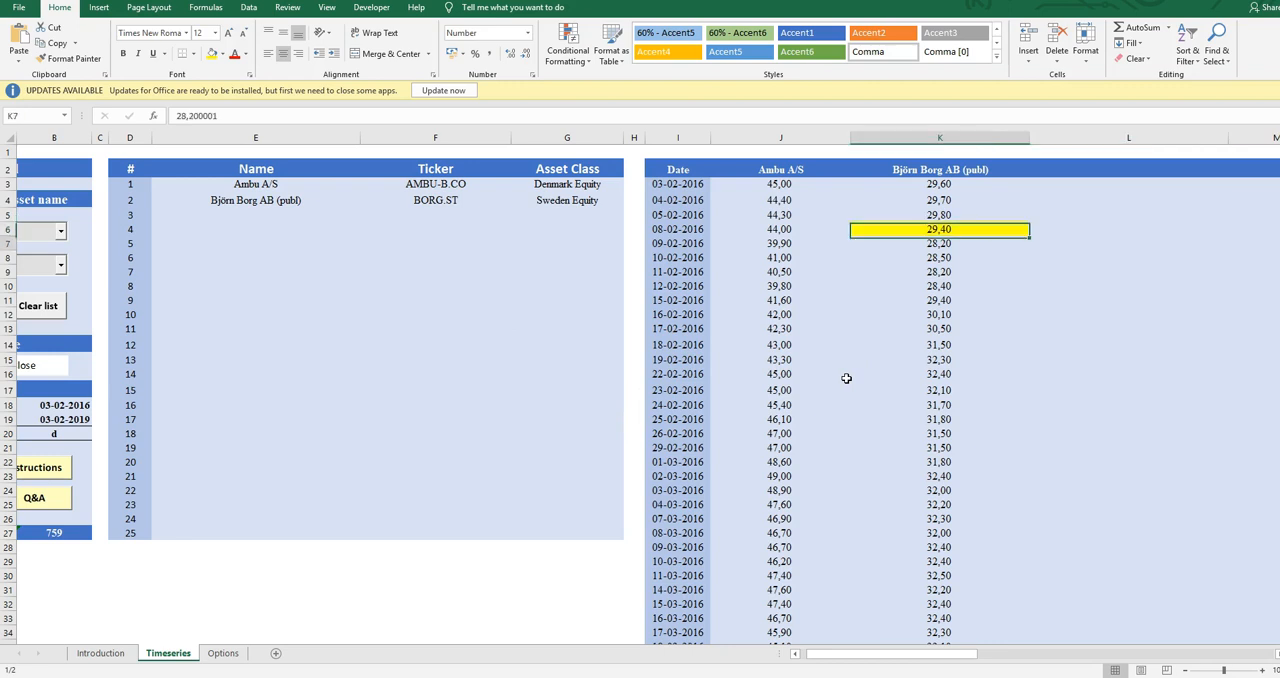
key("Down")
key("Left")
key("Down")
key("Left")
key("Down")
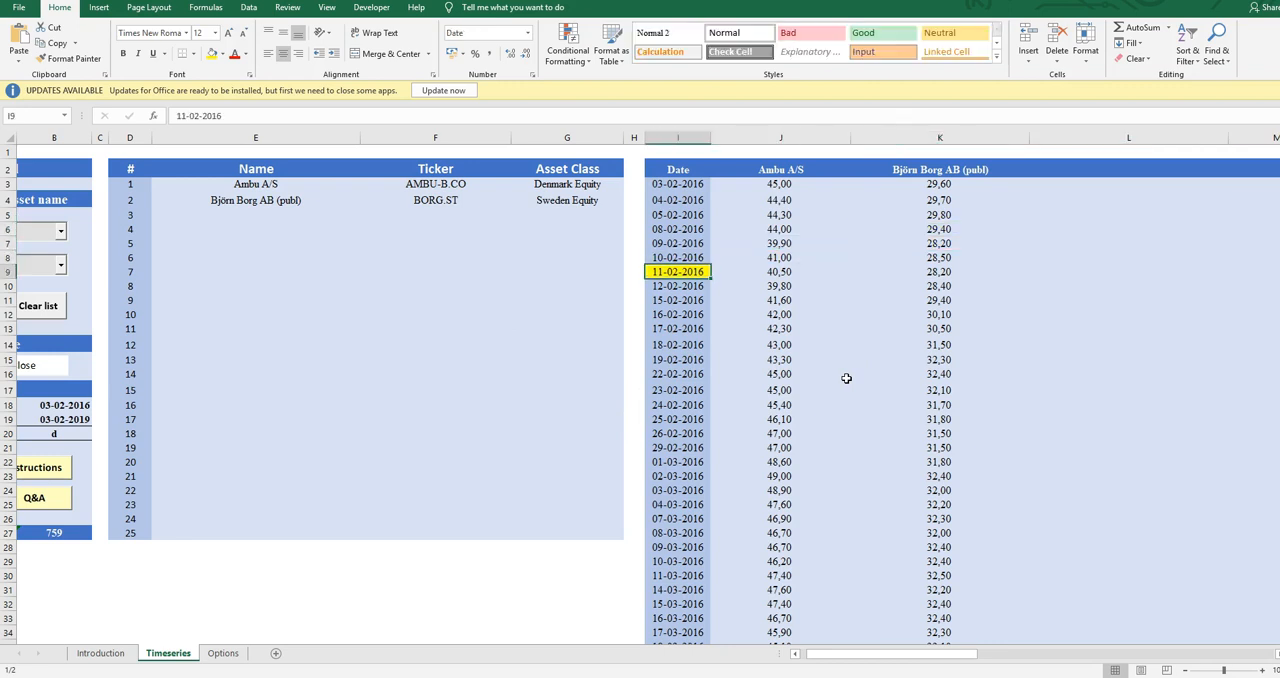
Review the Ambu A/S prices from 22-02-2016 back to 03-02-2016 and compare both assets' prices on that first date
left_click(846, 378)
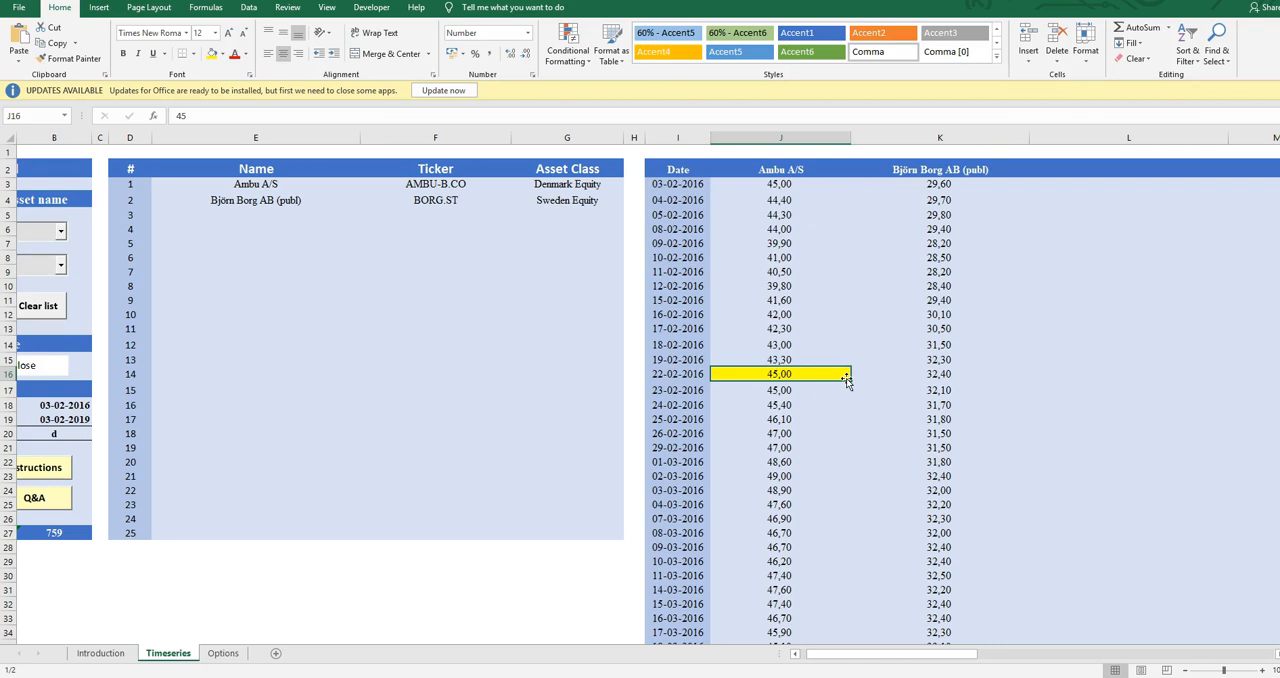
key("Up")
key("Up")
key("Up")
key("Up")
key("Up")
key("Up")
key("Up")
key("Up")
key("Up")
key("Up")
key("Up")
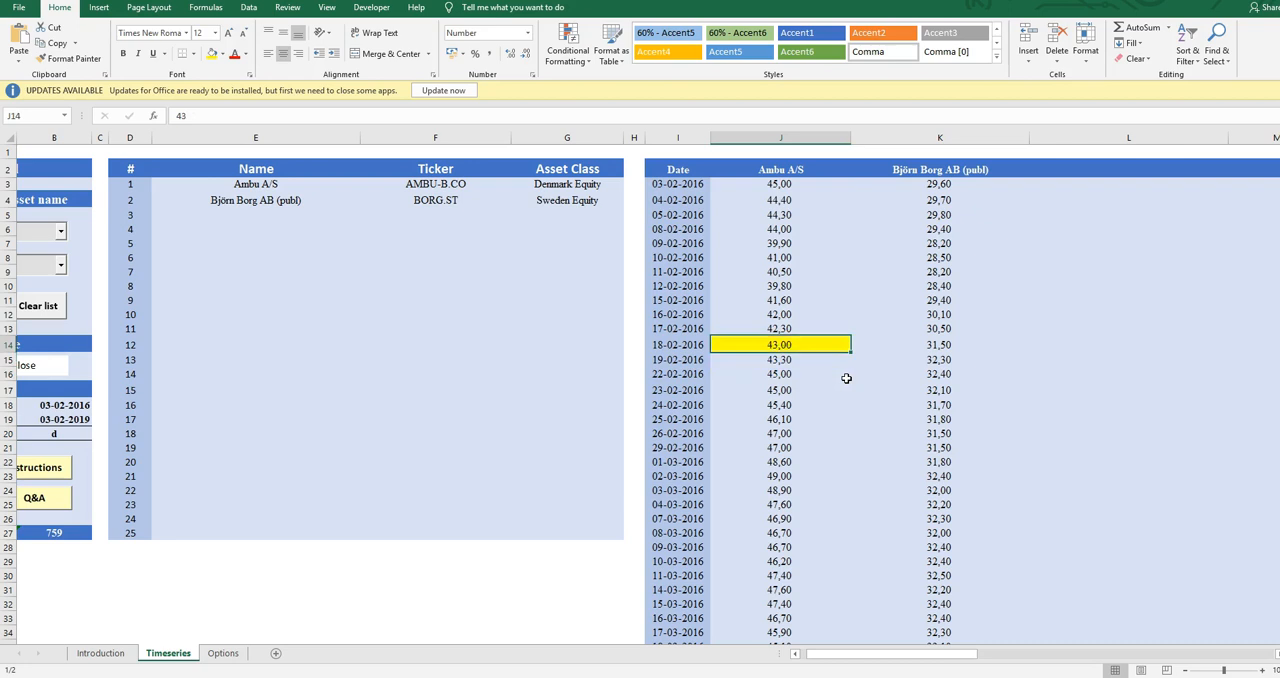
key("Up")
key("Up")
key("Up")
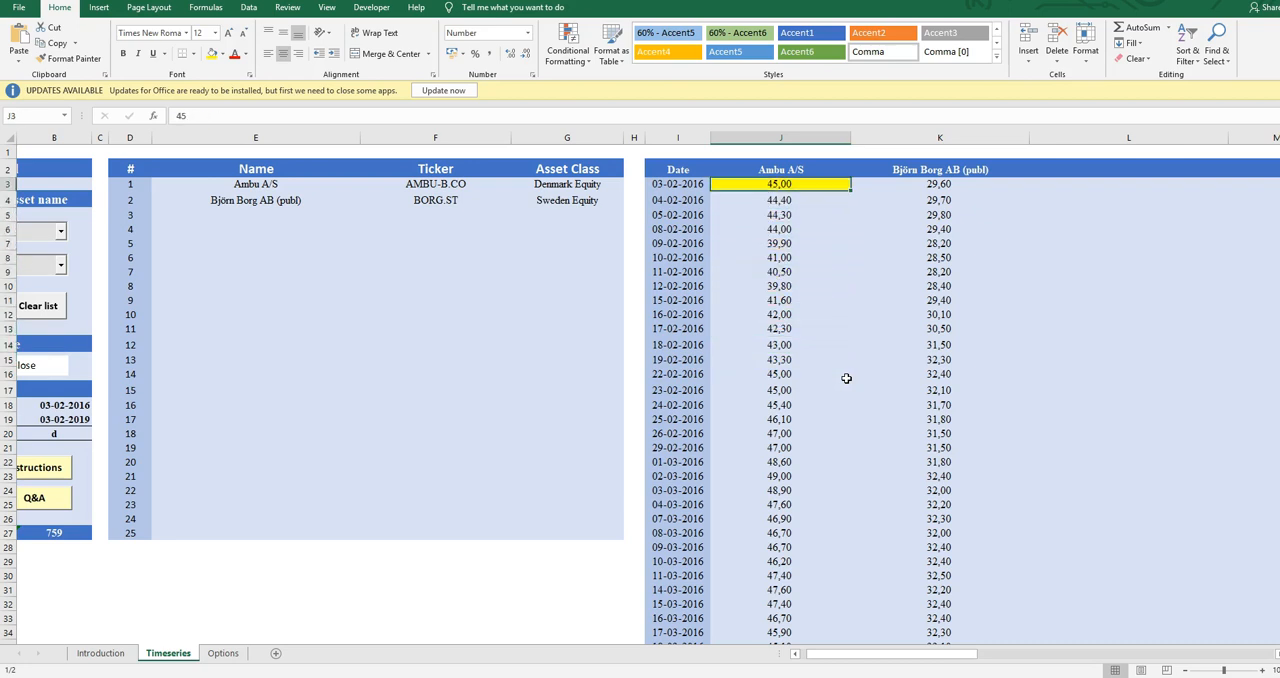
key("Right")
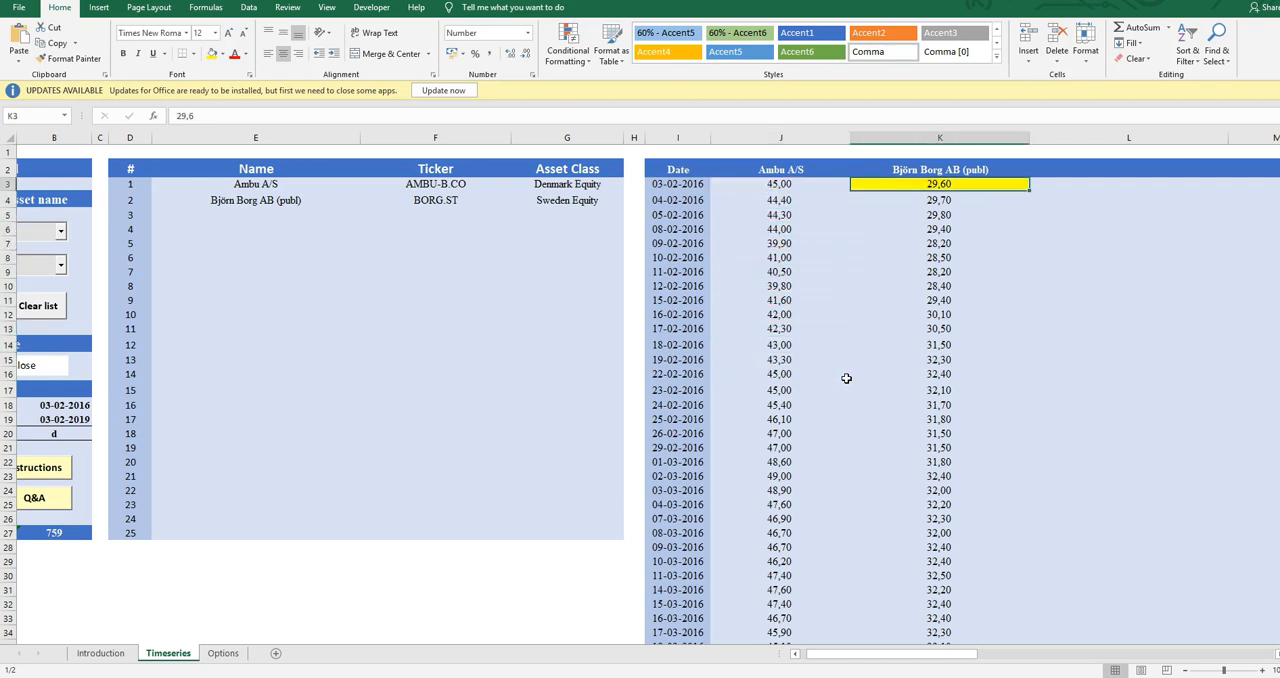
key("Left")
key("Left")
key("Right")
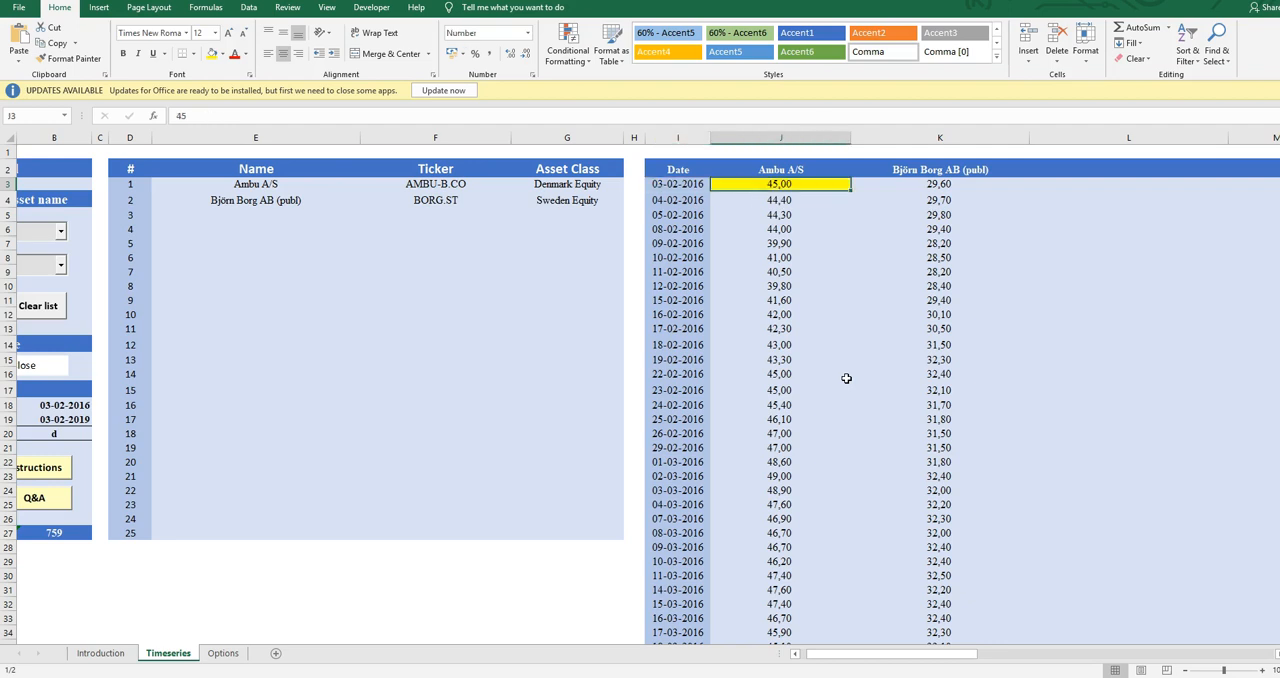
Check the asset names heading the two price columns and the first Ambu A/S prices below
key("Up")
key("Down")
key("Up")
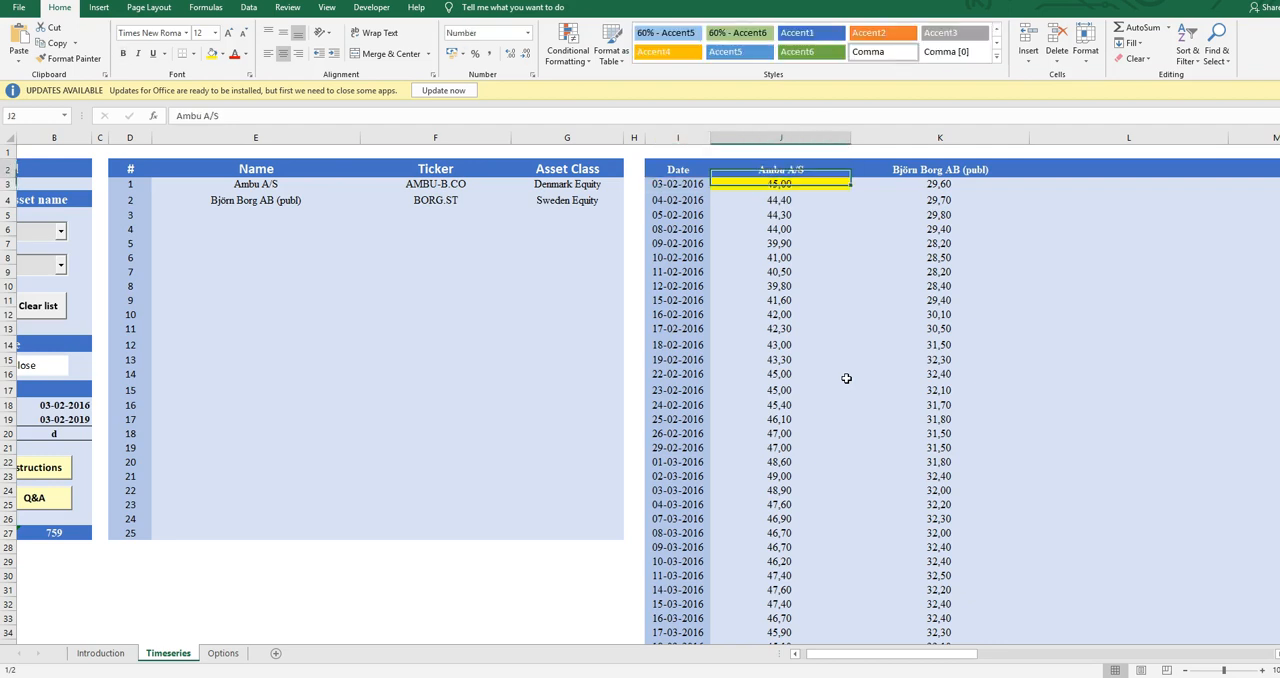
key("Right")
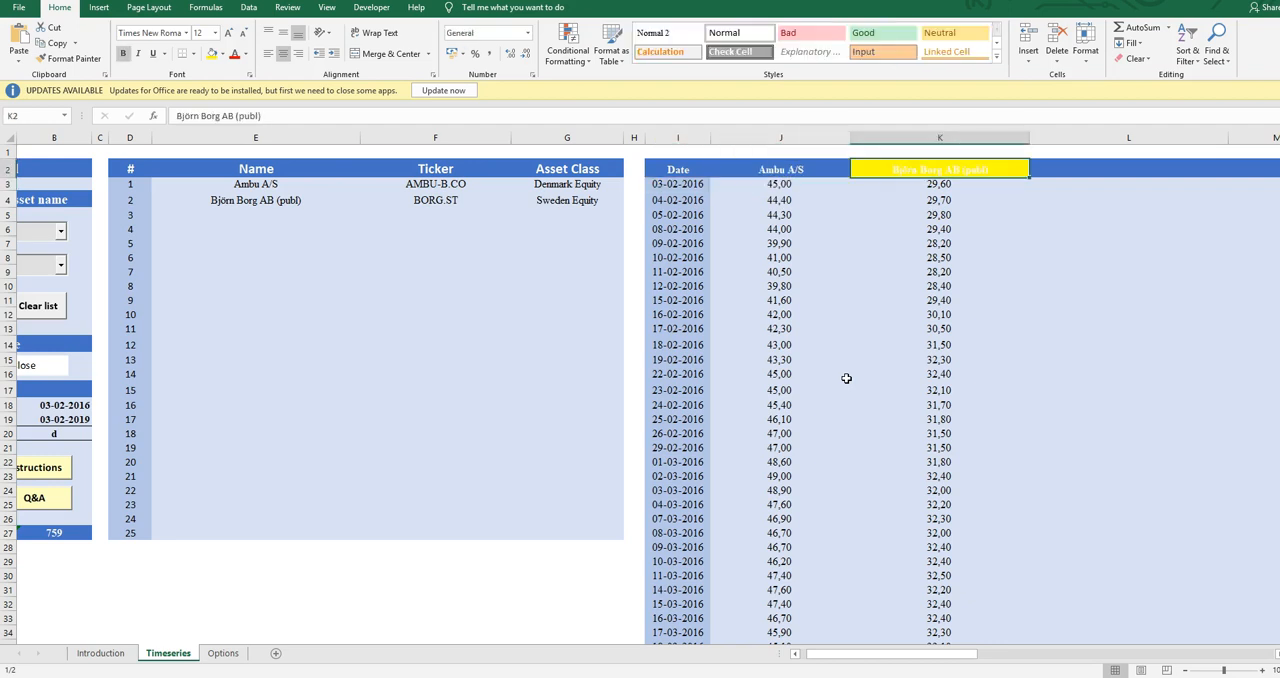
key("Left")
key("Down")
key("Down")
key("Down")
key("Down")
key("Down")
key("Down")
key("Down")
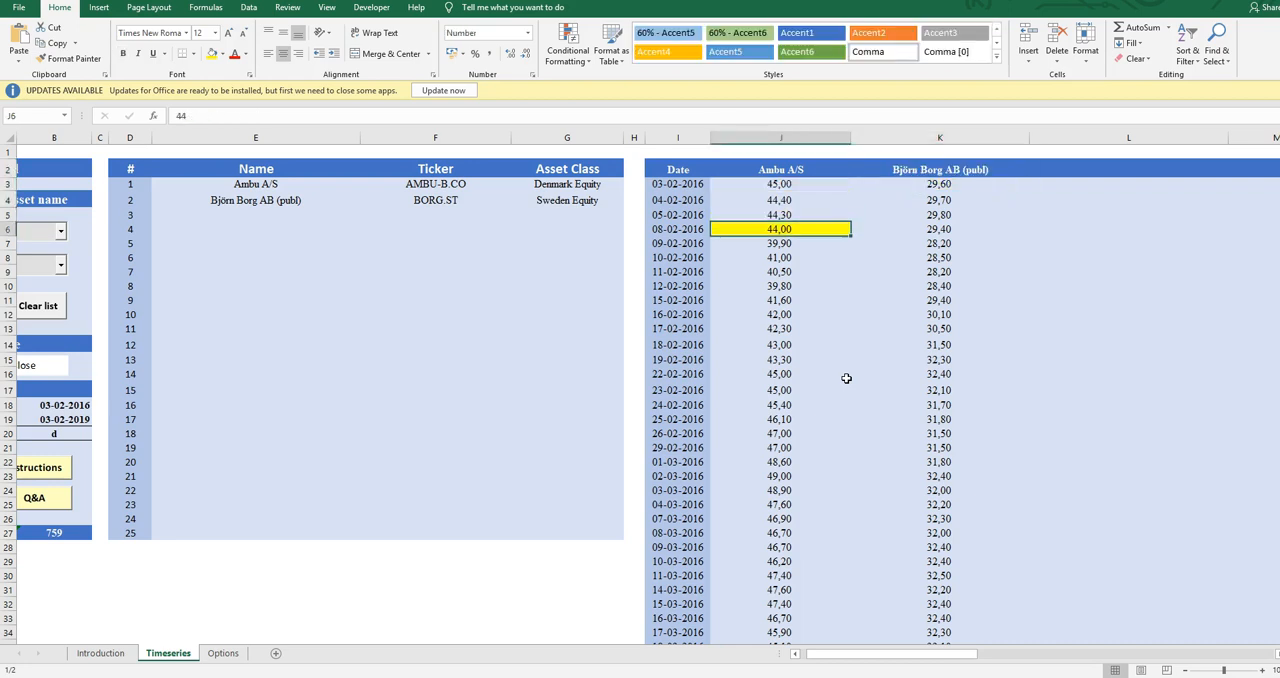
key("Down")
Return to the control panel and add Bitcoin USD from the Crypto asset class to the asset list
key("Left")
key("Right")
key("Left")
key("Left")
key("Left")
key("Left")
key("Left")
key("Left")
key("Left")
key("Left")
key("Left")
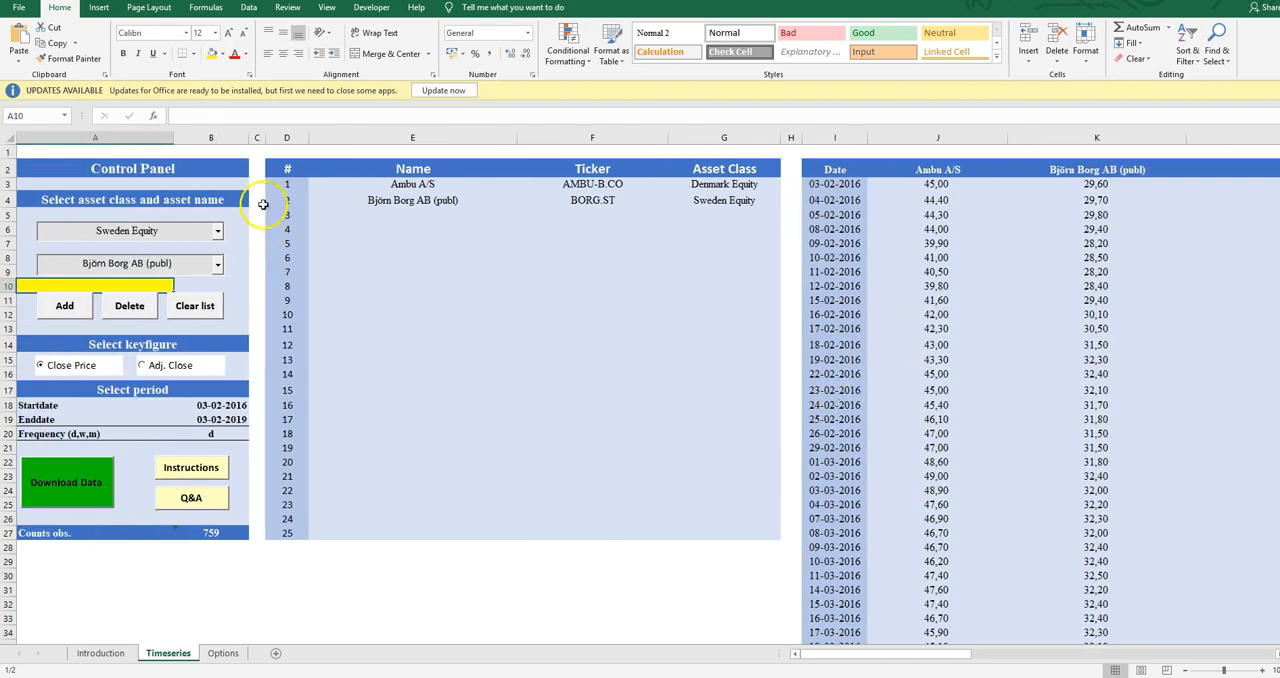
left_click(217, 232)
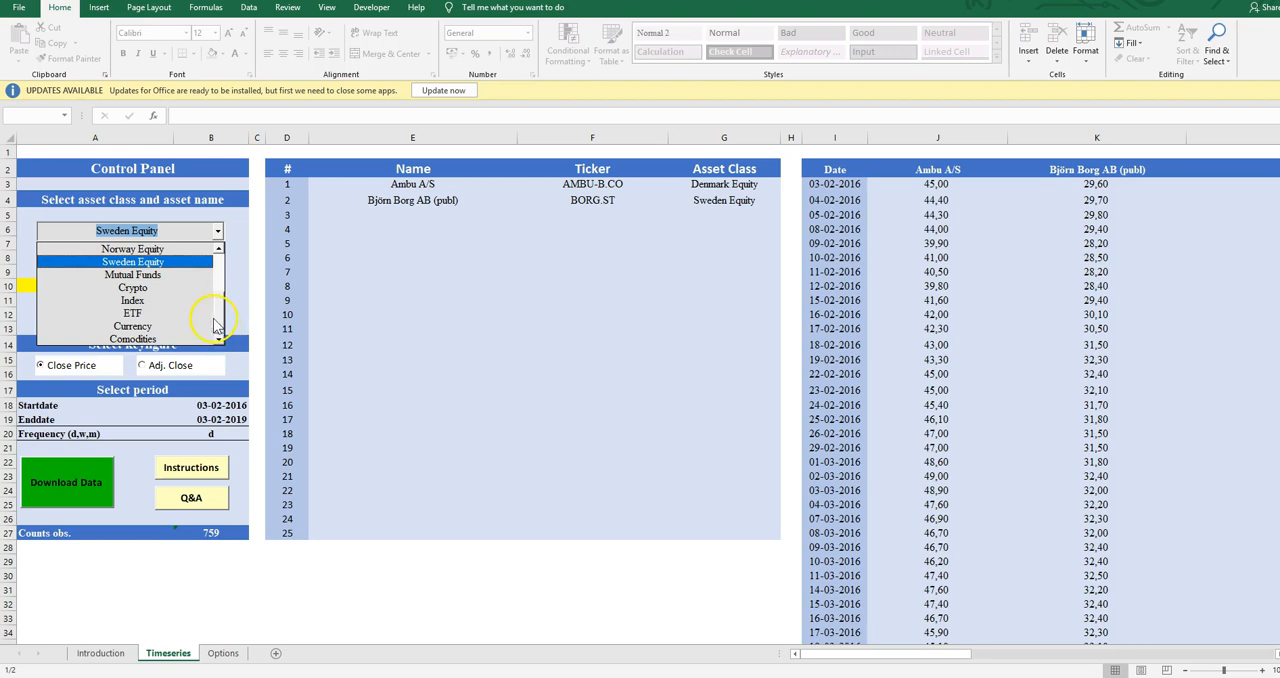
left_click(167, 295)
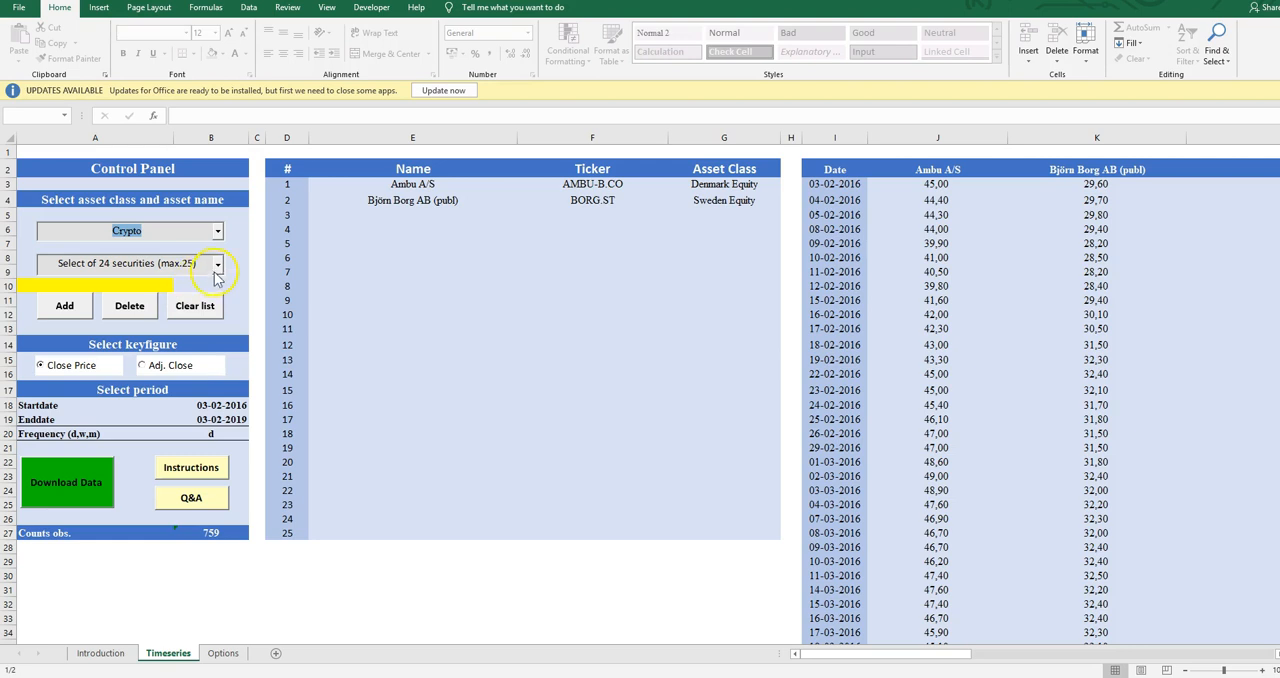
left_click(218, 266)
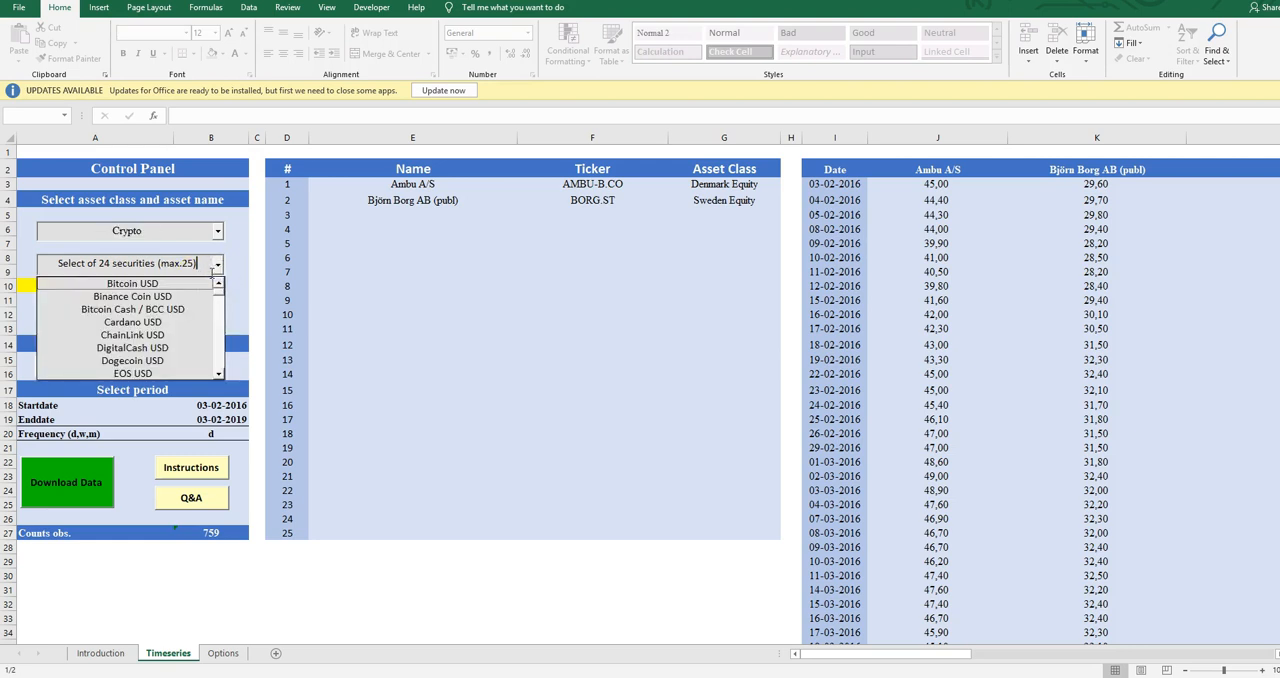
left_click(127, 285)
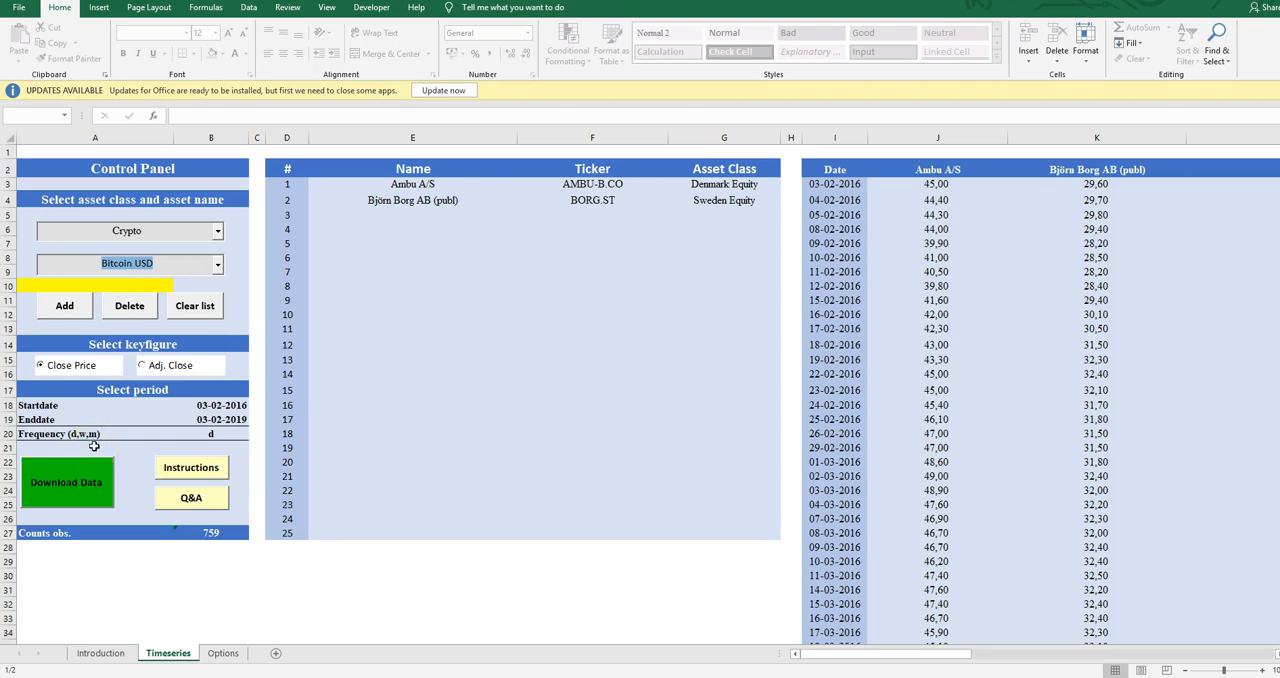
left_click(80, 302)
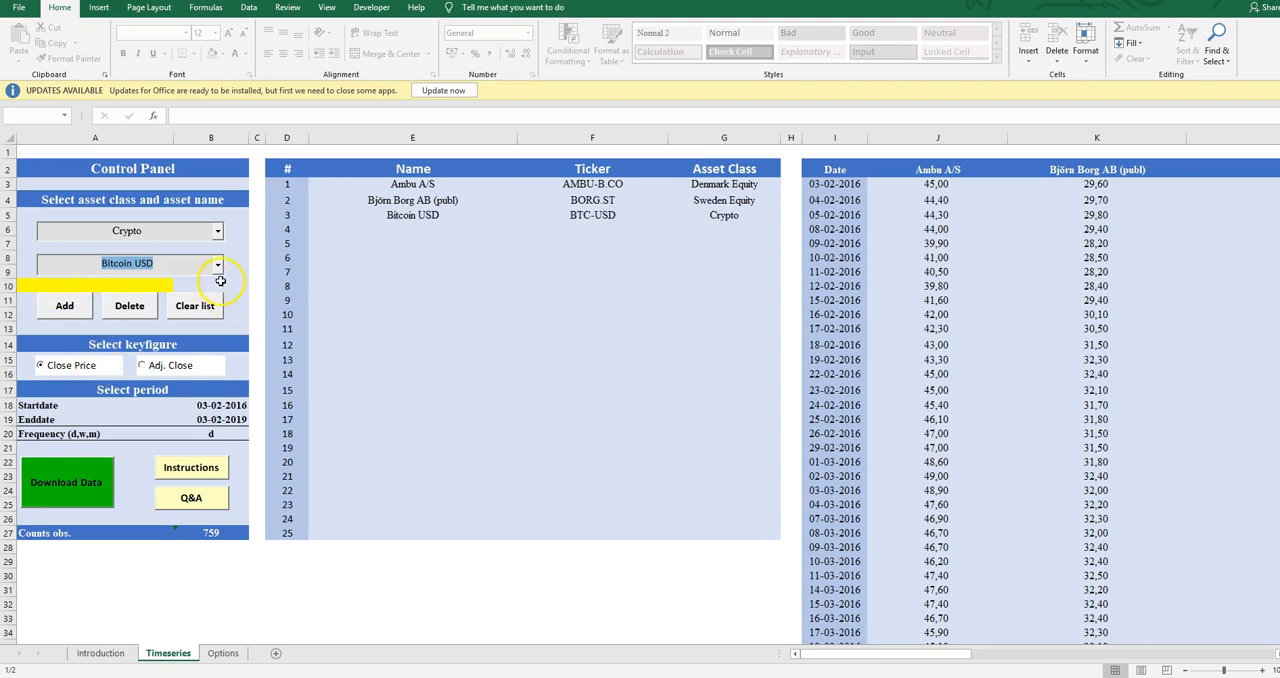
Add Brent Crude Oil Last Day Financ from the Comodities asset class to the asset list
left_click(217, 265)
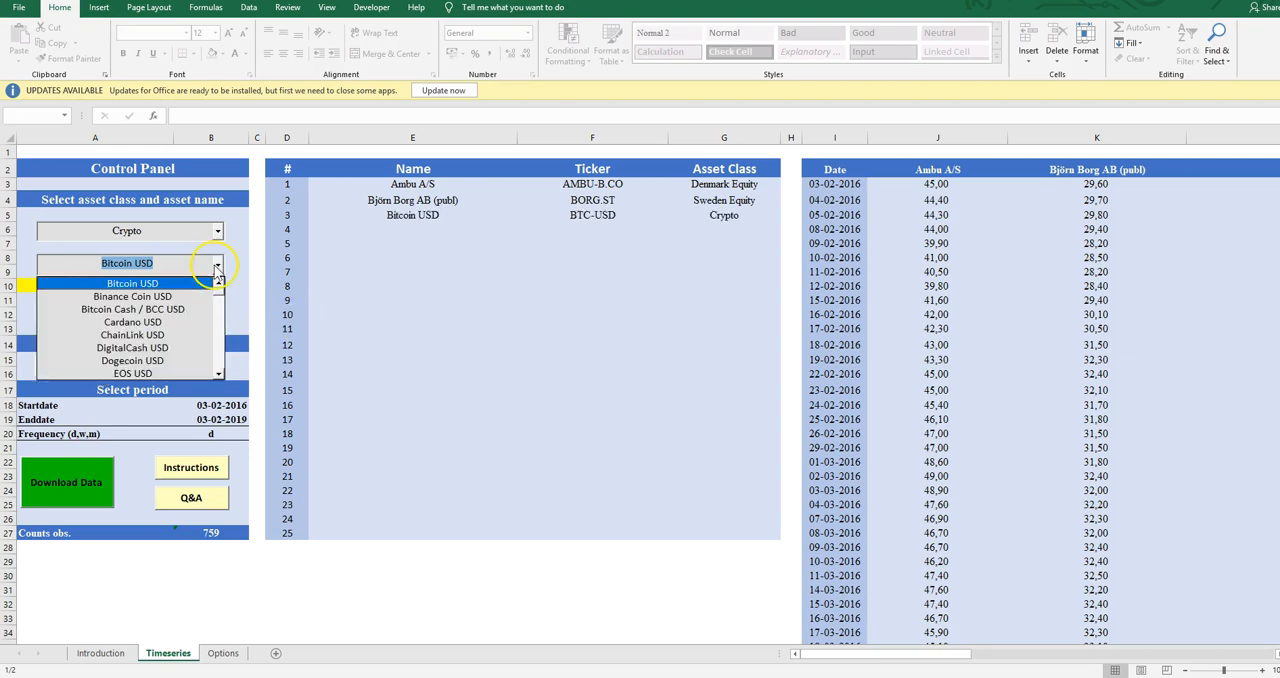
left_click(217, 265)
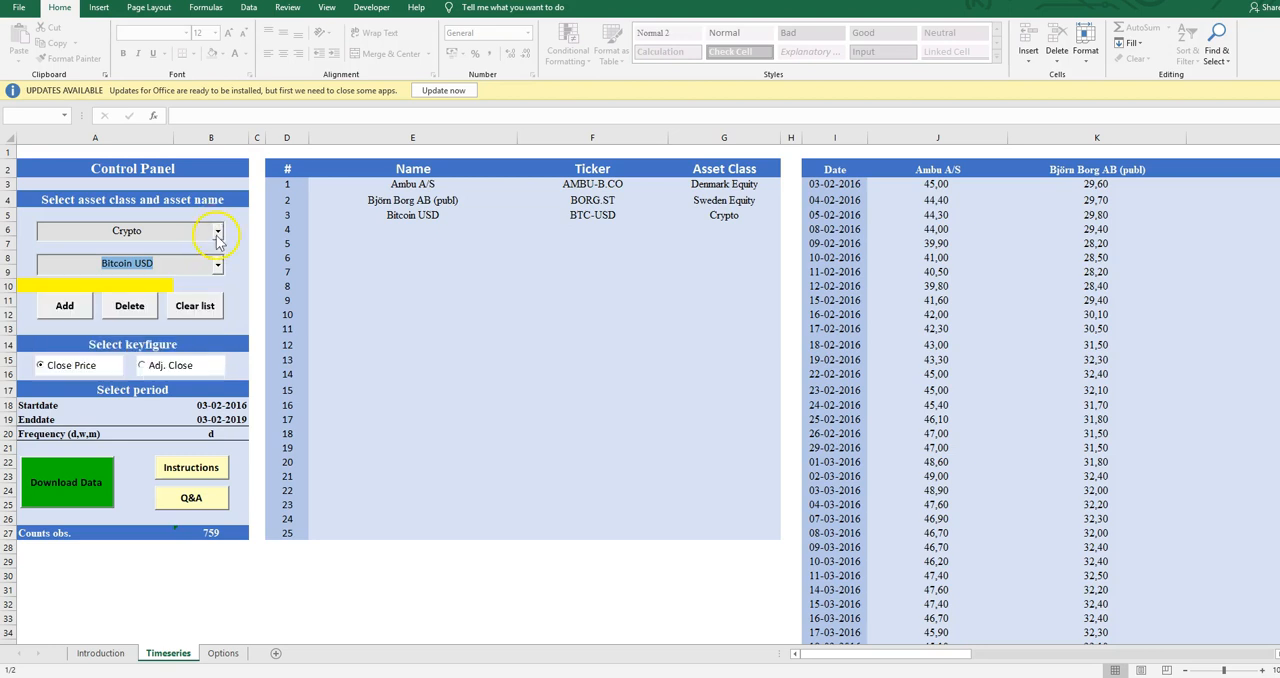
left_click(217, 232)
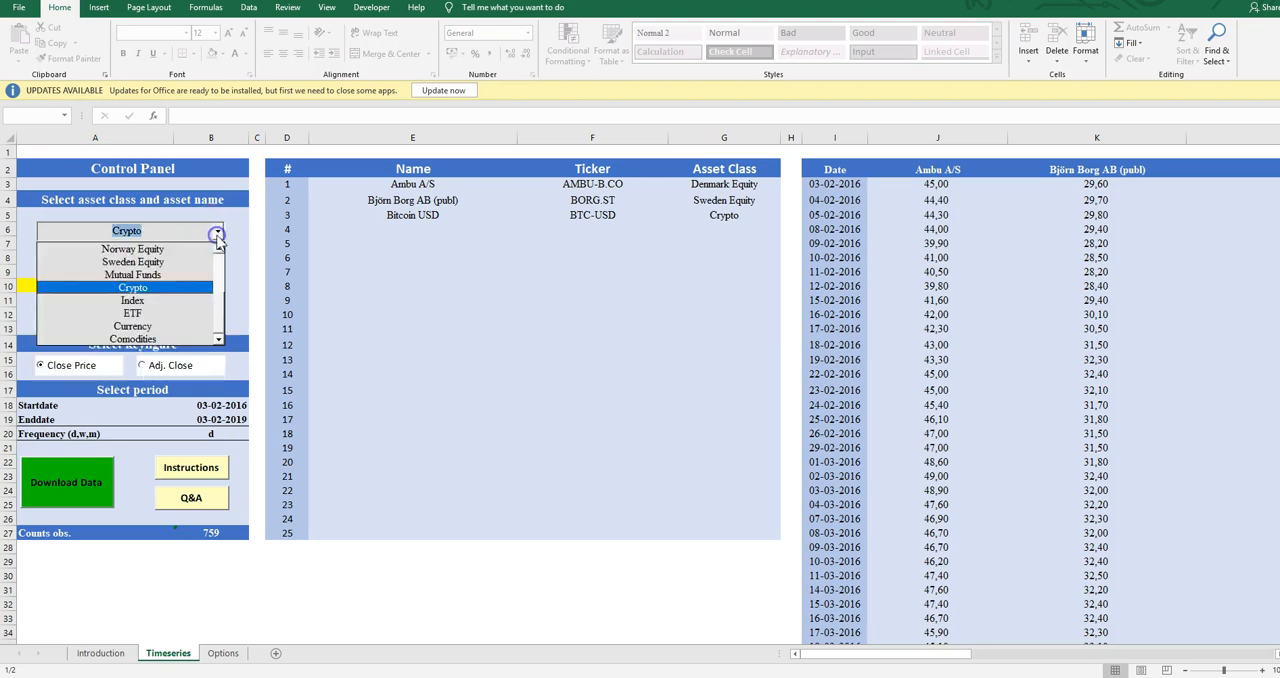
left_click(172, 339)
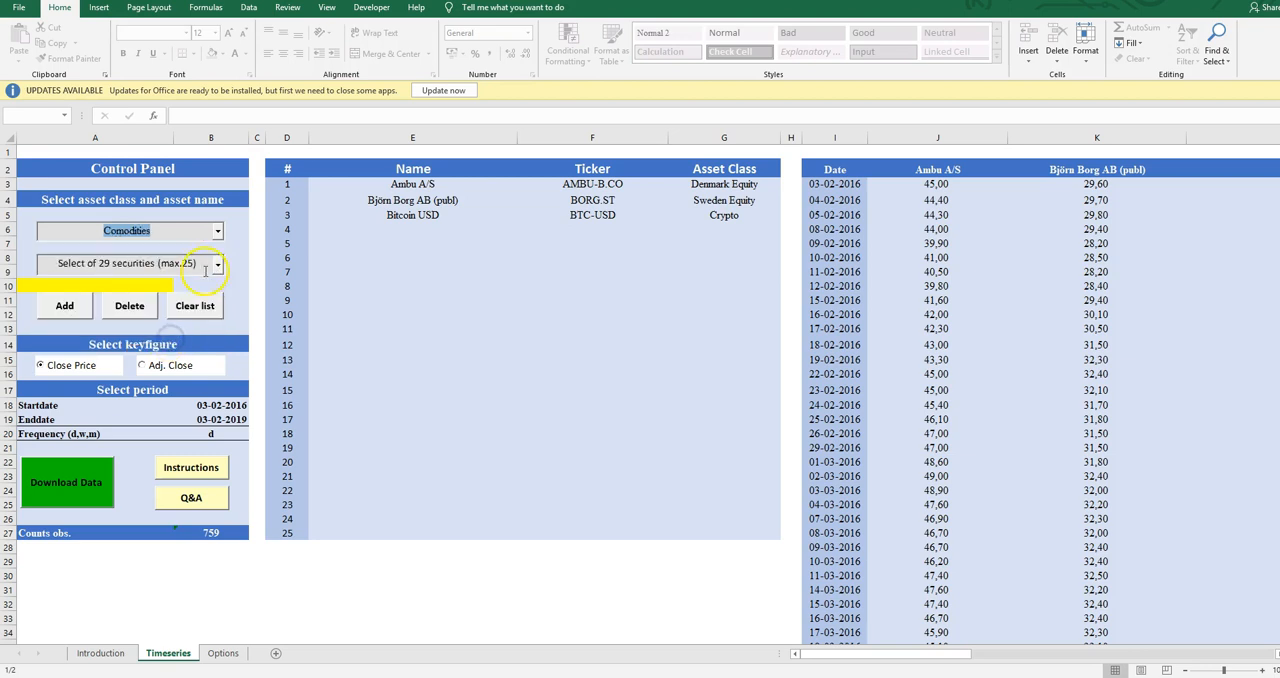
left_click(217, 264)
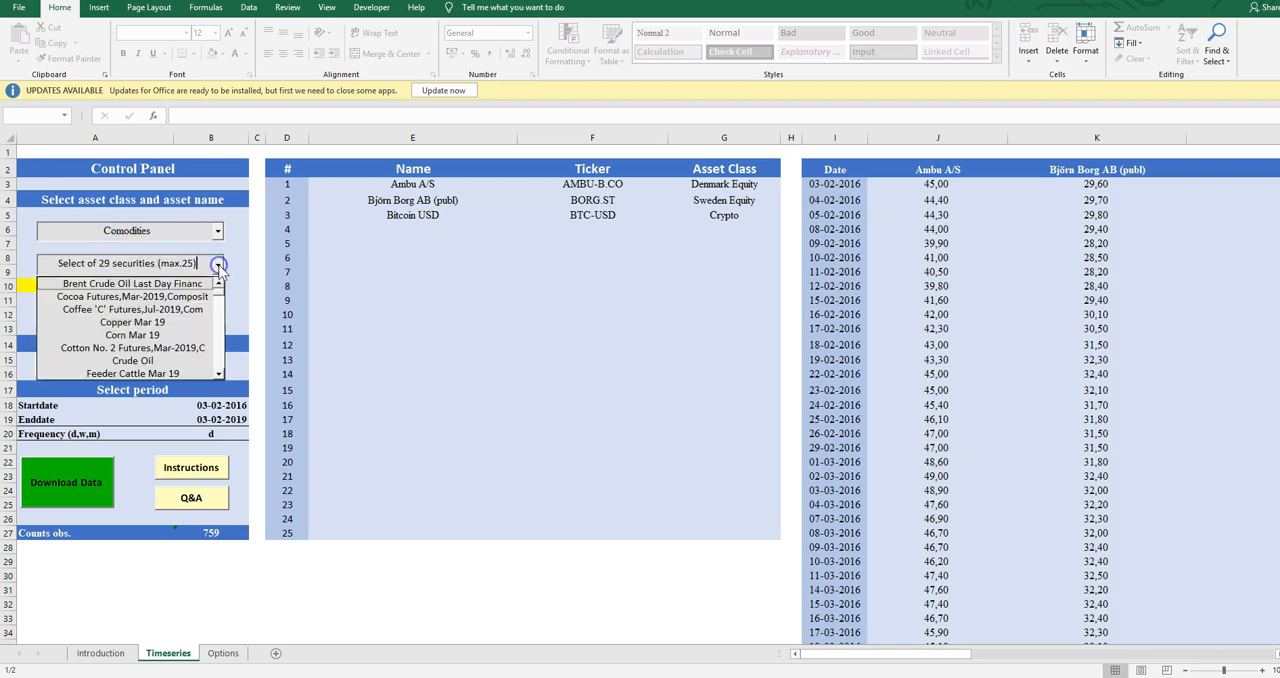
left_click(164, 284)
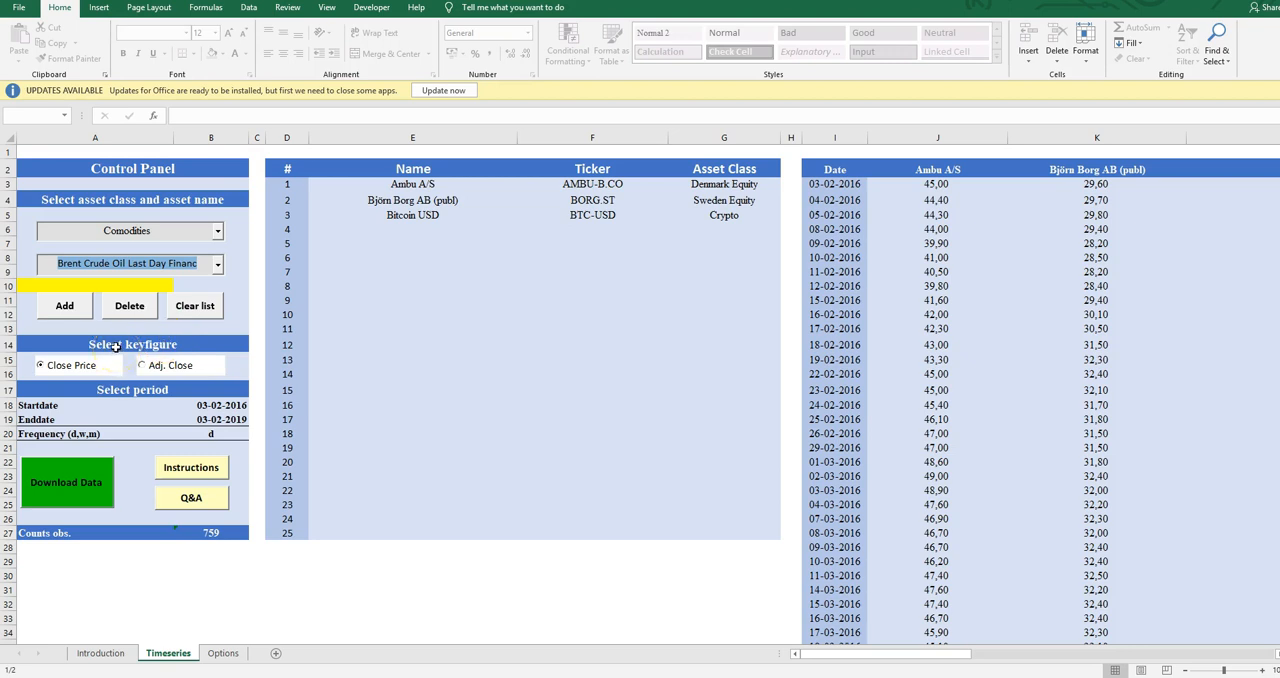
left_click(66, 306)
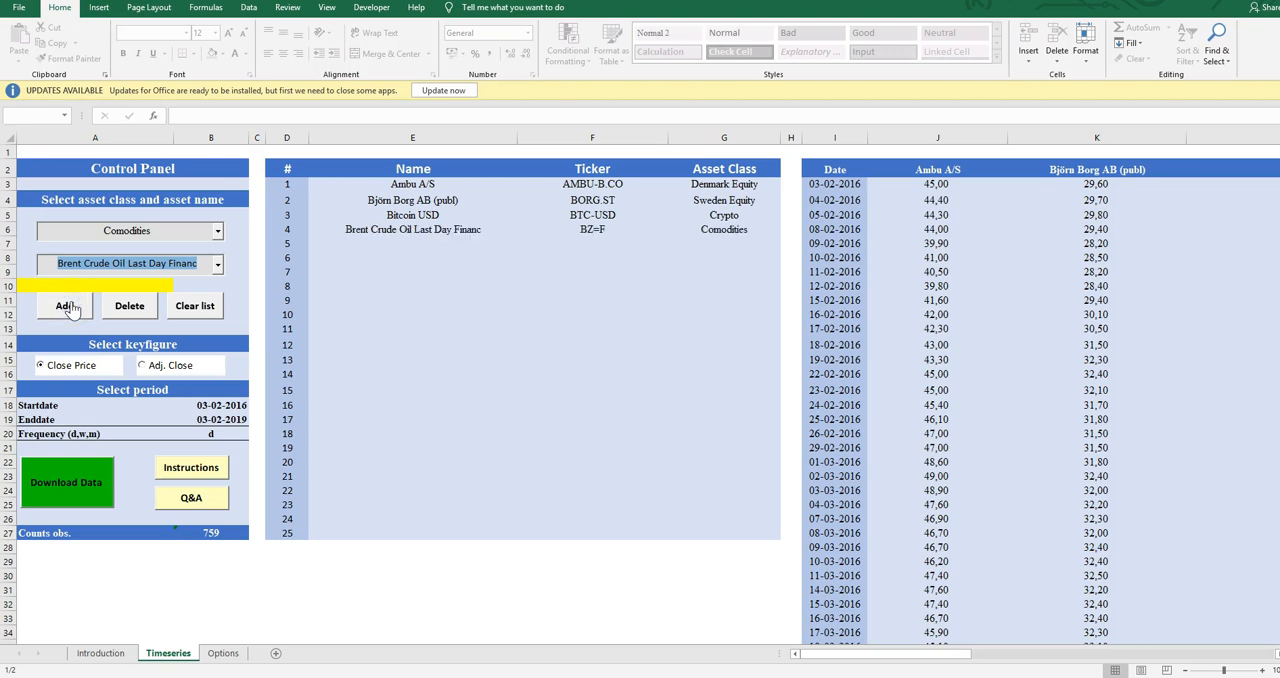
Download the price data for the four listed assets and dismiss the notice
left_click(77, 486)
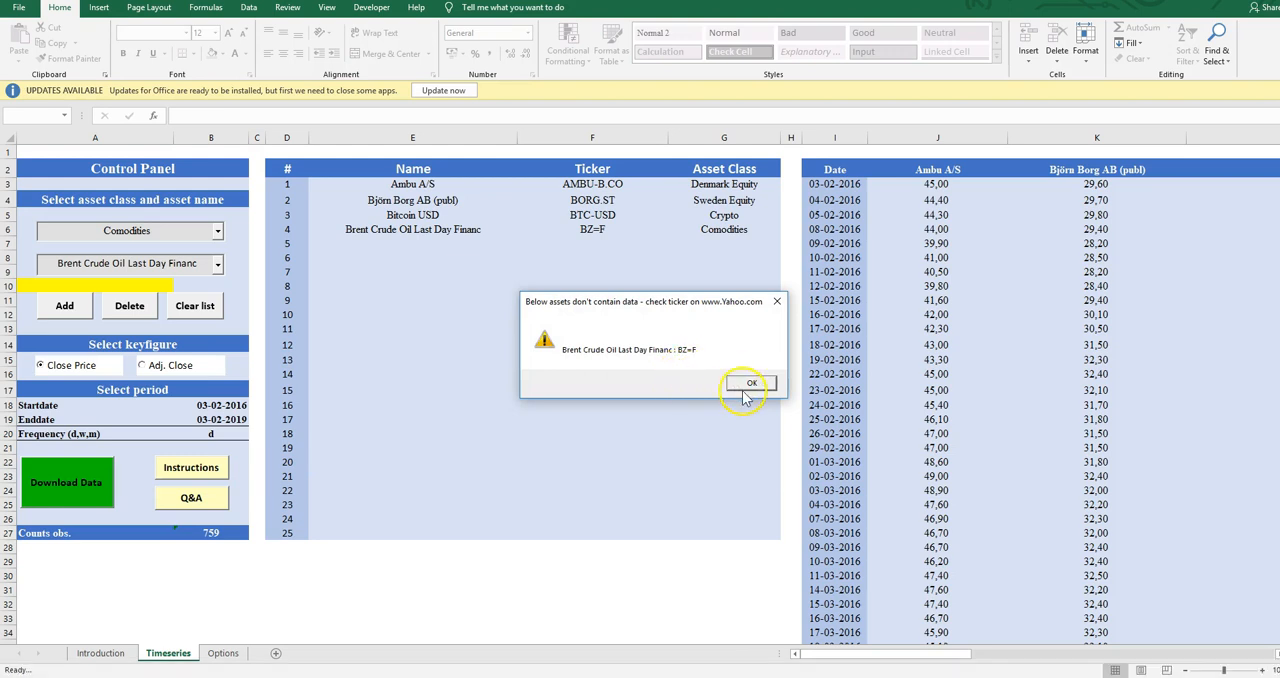
left_click(751, 388)
left_click(751, 383)
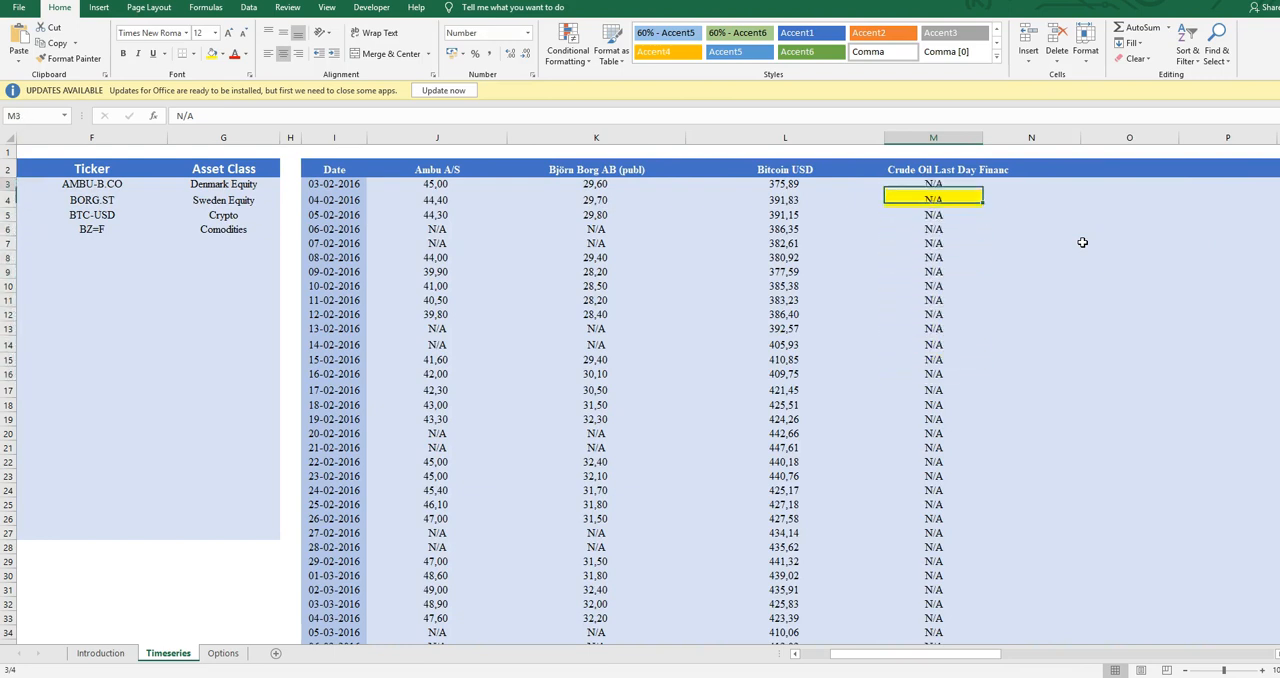
Examine the top of the downloaded series from the crude oil column back past the dates to the asset list
key("Left")
key("Up")
key("Left")
key("Right")
key("Up")
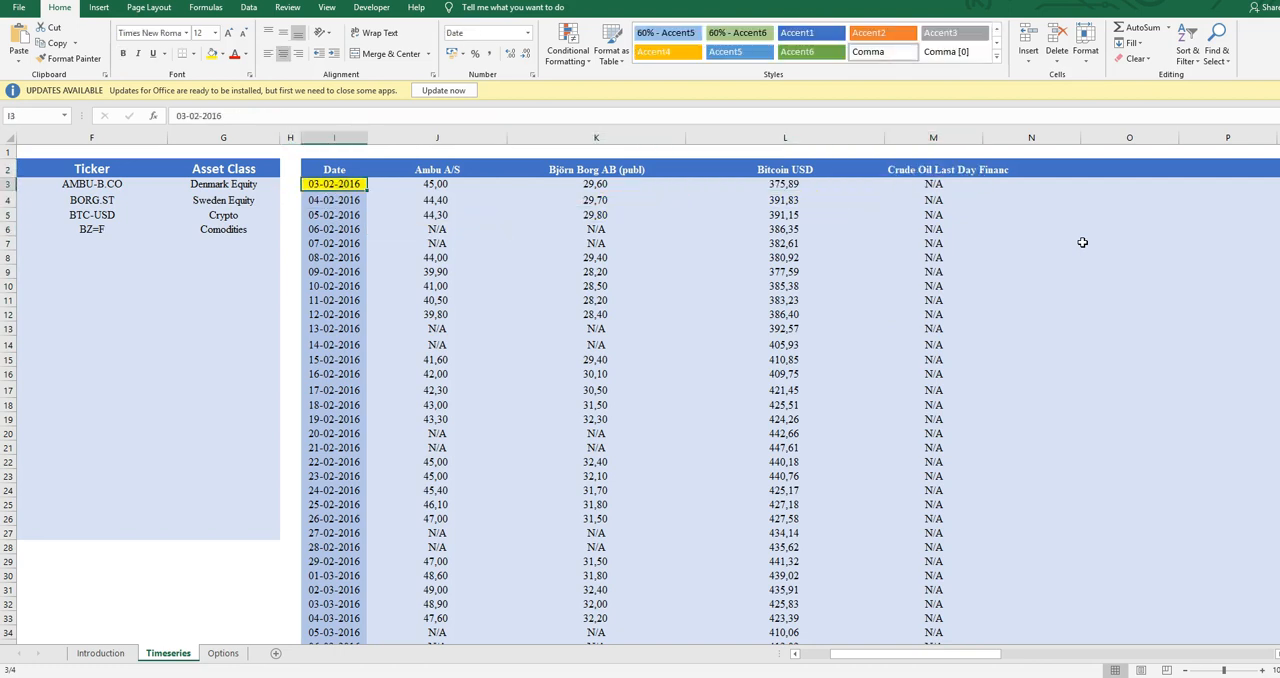
key("Left")
key("Left")
key("Left")
key("Left")
key("Left")
key("Left")
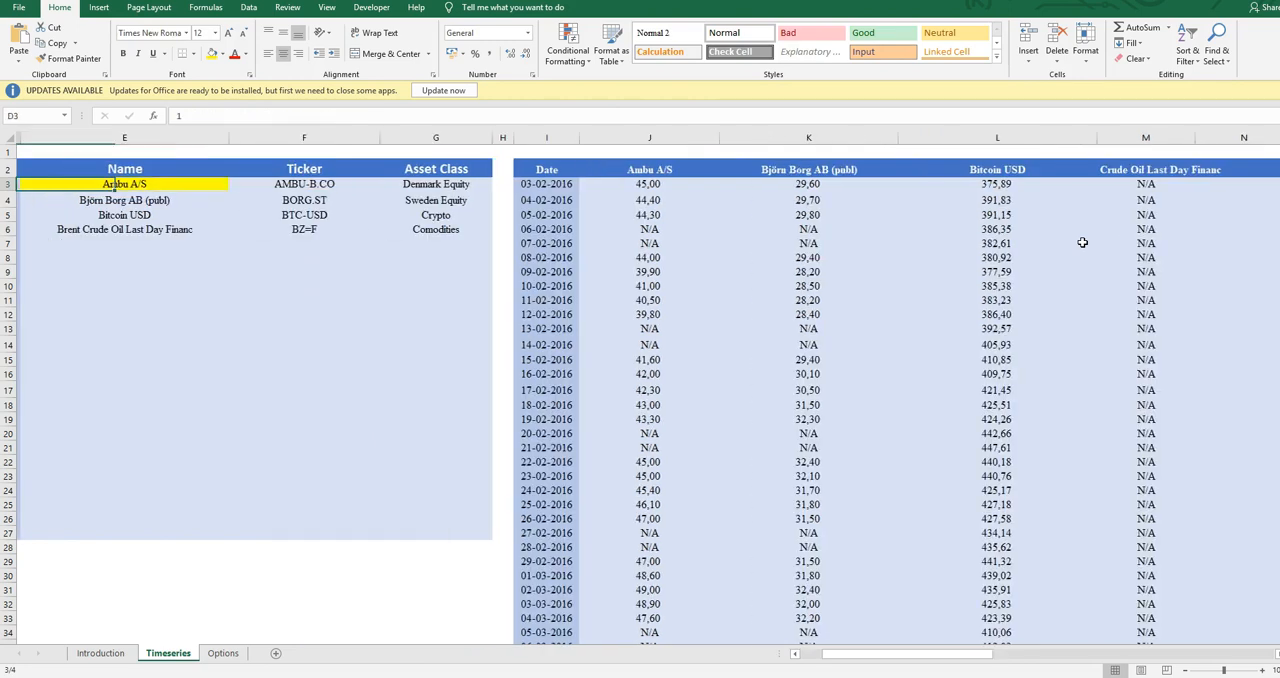
Go back from the asset list to the first date, 03-02-2016, and check its Ambu A/S price
key("Right")
key("Right")
key("Right")
key("Right")
key("Right")
key("Right")
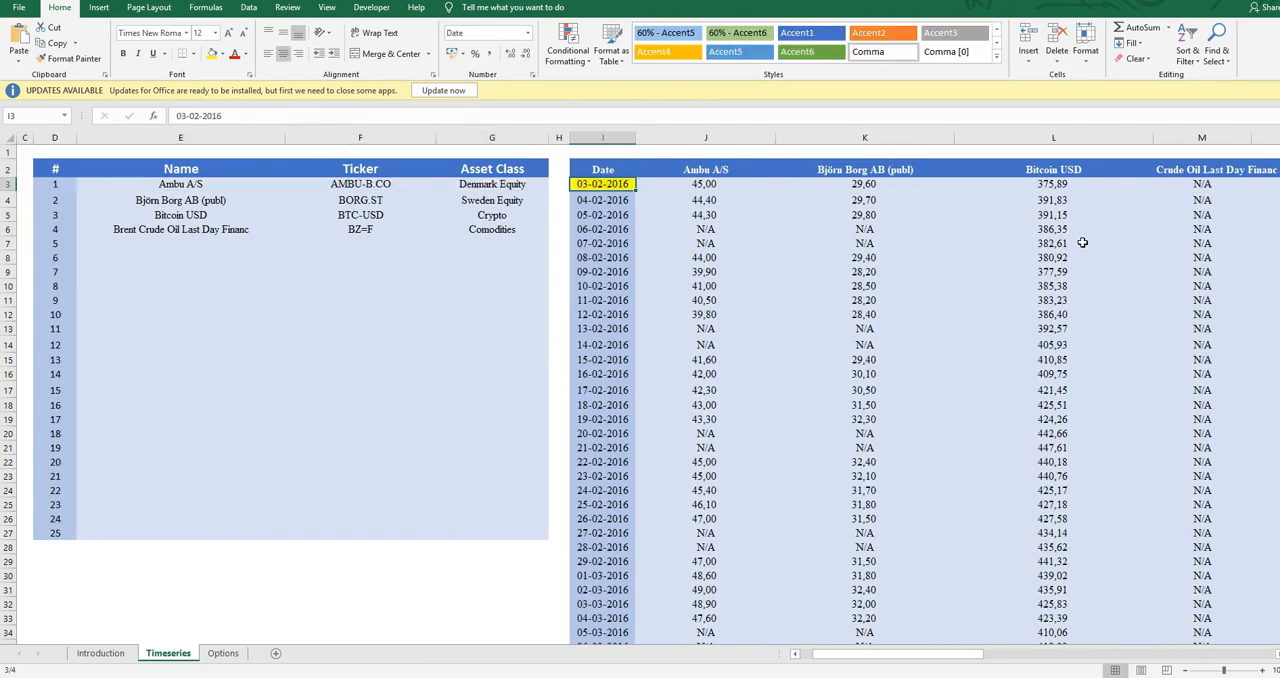
key("Right")
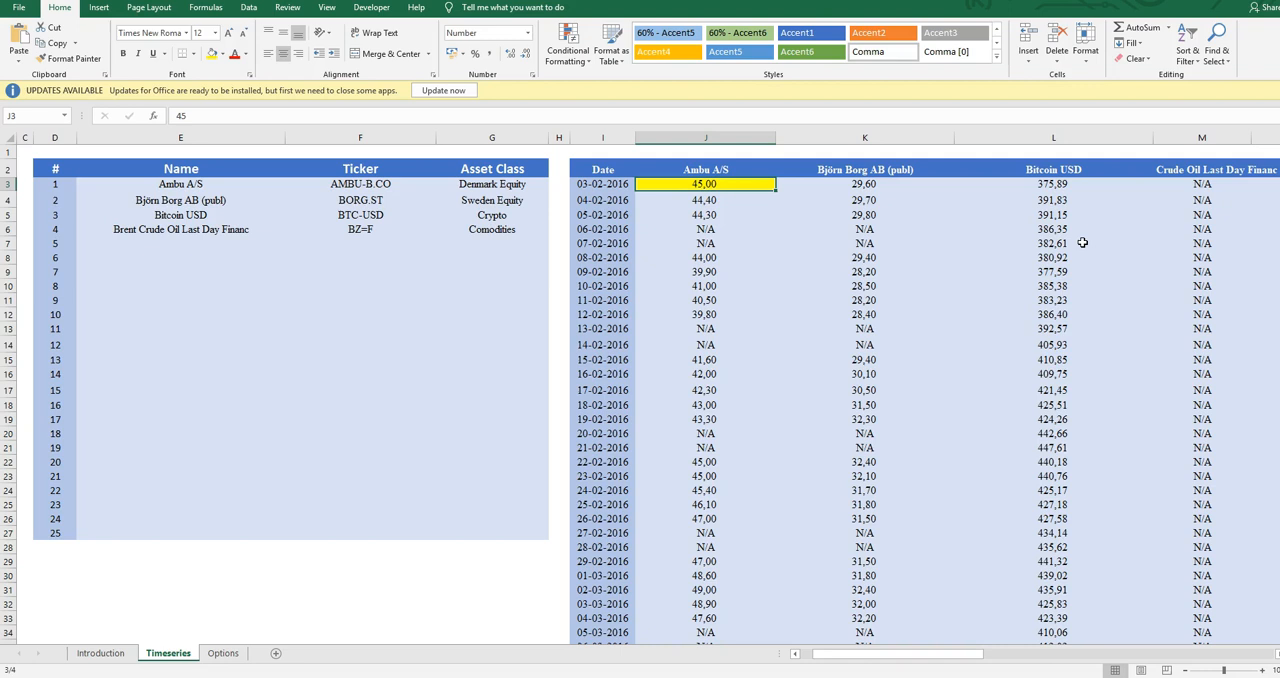
key("Left")
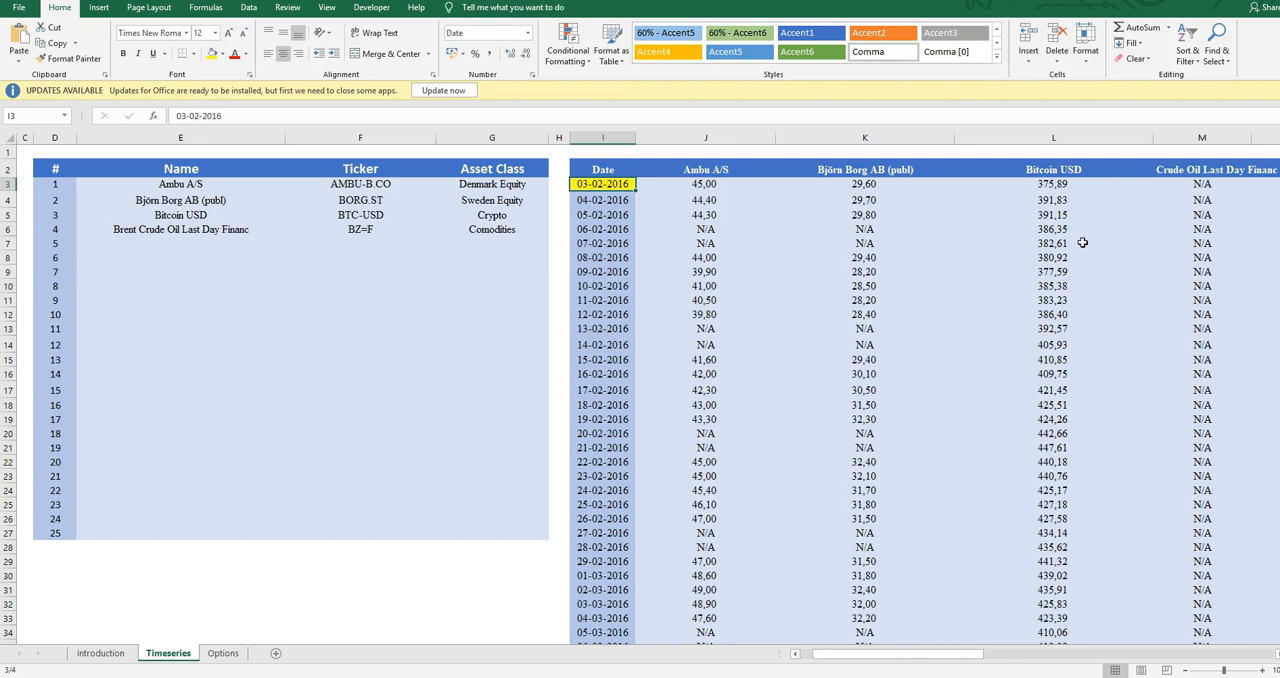
Examine the first few dates of the downloaded series, starting at 03-02-2016
key("Down")
key("Down")
key("Down")
key("Down")
key("Down")
key("Down")
key("Down")
key("Down")
Highlight the 06-02-2016 and 07-02-2016 rows across the date and equity columns to examine the weekend entries
key("Down")
key("Down")
key("Down")
key("Down")
key("Down")
key("Down")
key("Down")
key("Down")
key("Up")
key("Up")
key("Up")
key("Up")
key("Up")
key("Up")
key("Up")
key("Up")
key("Up")
key("Up")
key("Up")
key("Up")
key("Up")
key("Up")
key("Up")
key("Up")
key("Right")
key("Down")
key("Down")
key("Down")
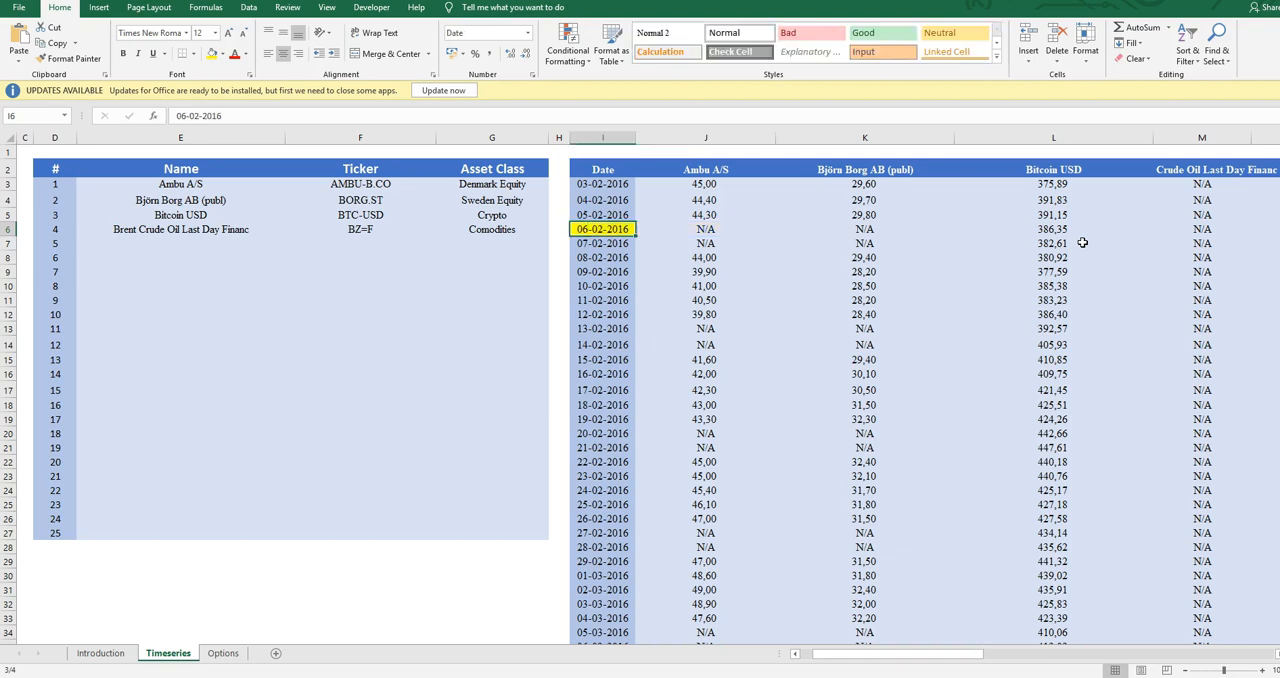
key("shift+Down")
key("shift+Right")
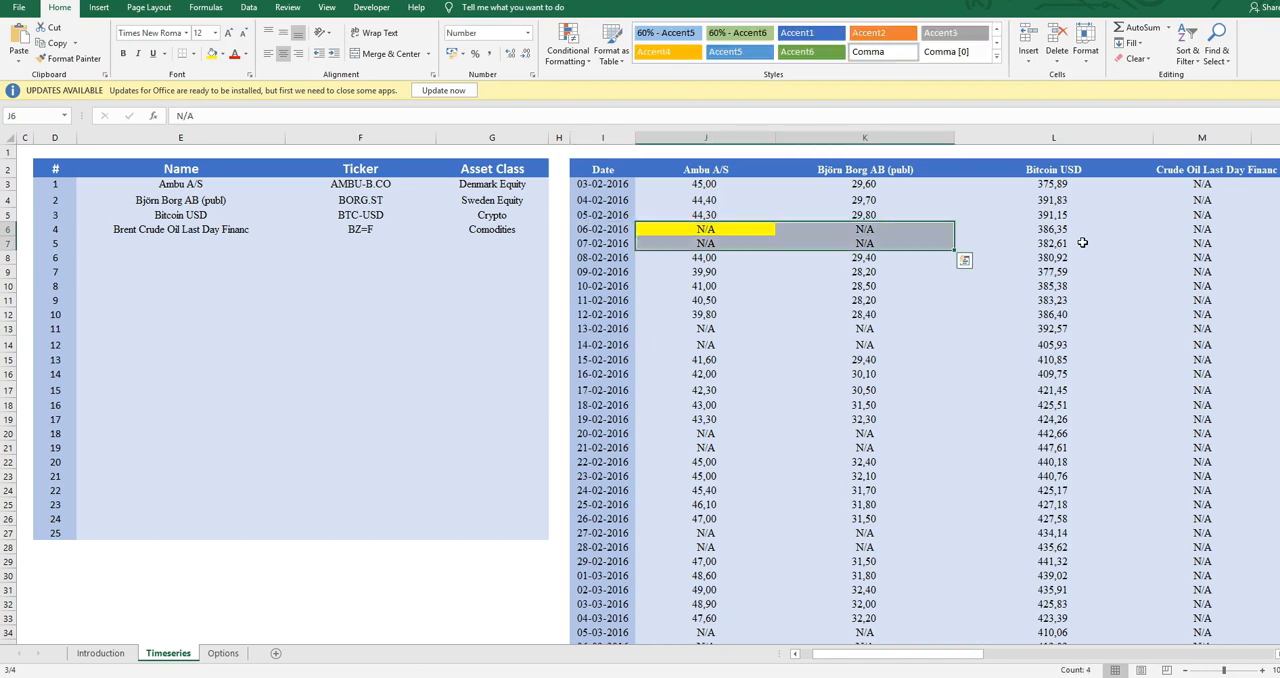
key("Left")
key("shift+Down")
key("shift+Right")
key("shift+Right")
key("shift+Right")
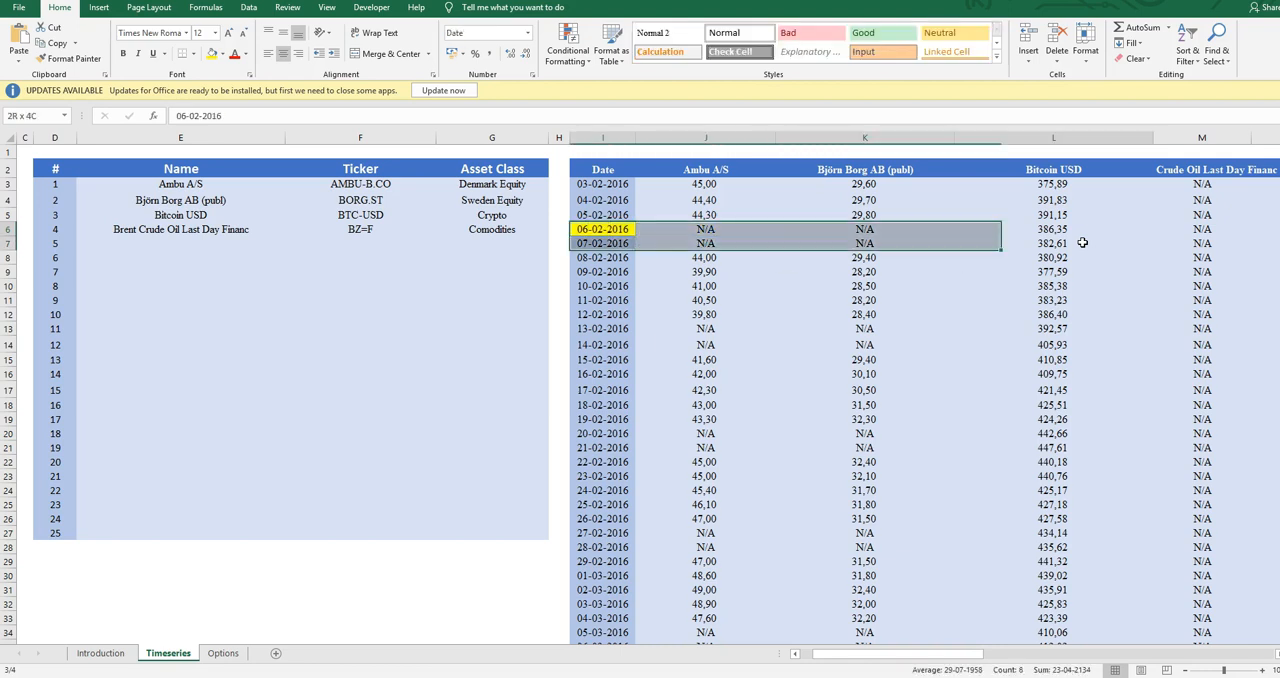
key("shift+Left")
key("shift+Left")
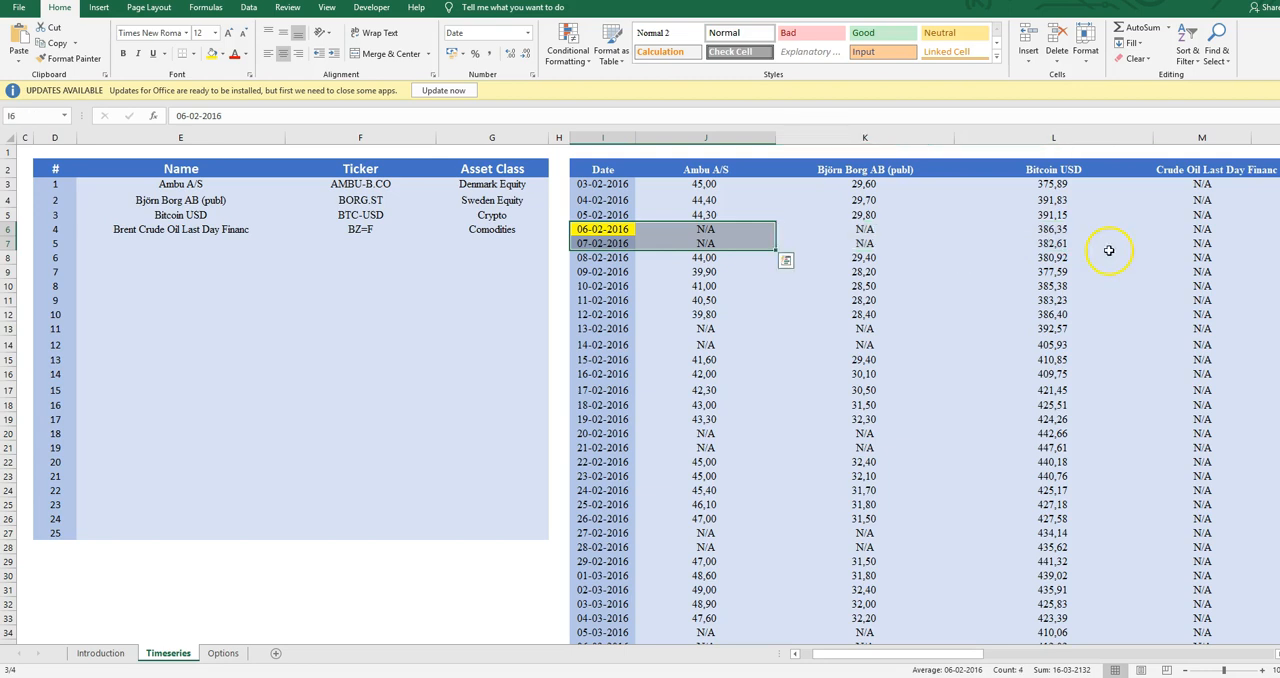
Highlight the other weekend rows in February 2016, starting with 13-02 and 14-02, across the dates and both equity columns
left_click_drag(628, 329, 864, 340)
left_click_drag(622, 422, 857, 449)
left_click_drag(594, 521, 860, 547)
left_click_drag(605, 331, 853, 343)
left_click(785, 297)
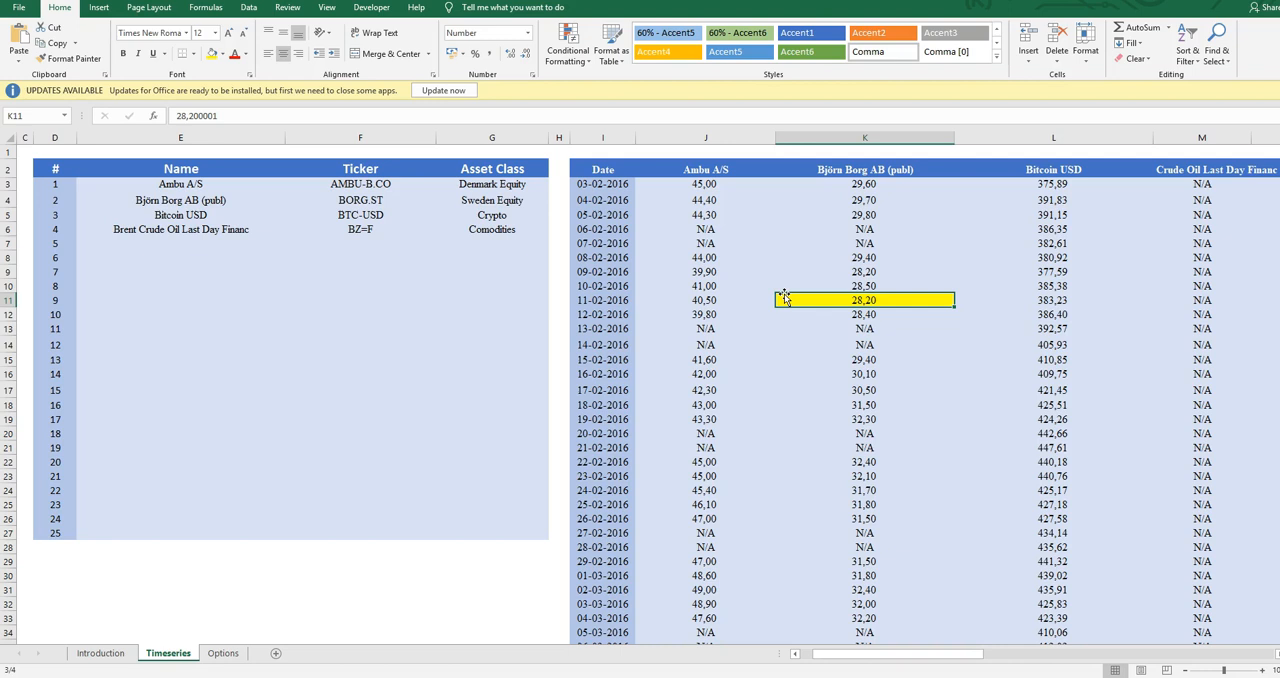
Examine the Bitcoin USD prices upward to the first one, for 03-02-2016
key("Up")
key("Up")
key("Right")
key("Up")
key("Up")
key("Up")
key("Up")
key("Up")
key("Up")
key("Up")
key("Down")
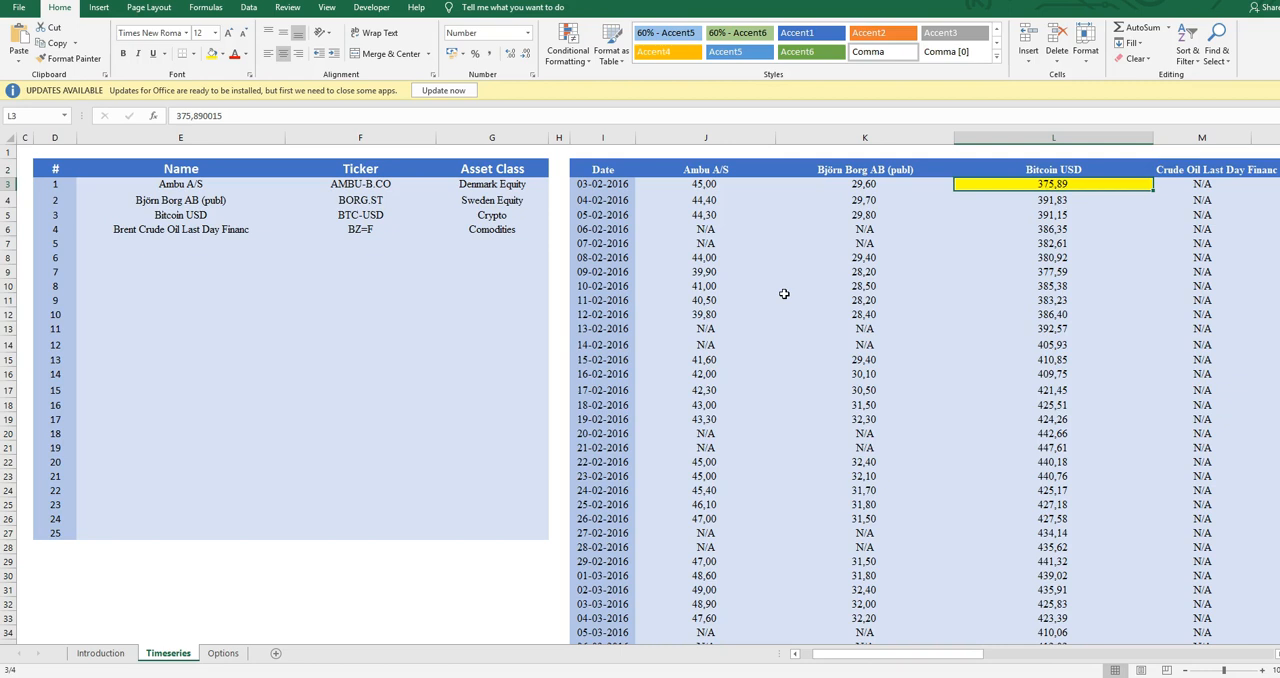
Compare the Bitcoin USD prices with the equity columns over the first dates, through 07-02-2016
key("Up")
key("Down")
key("Down")
key("Left")
key("Right")
key("Up")
key("Left")
Return to the control panel and clear the asset list
key("Left")
key("Down")
key("Down")
key("Down")
key("Right")
key("Right")
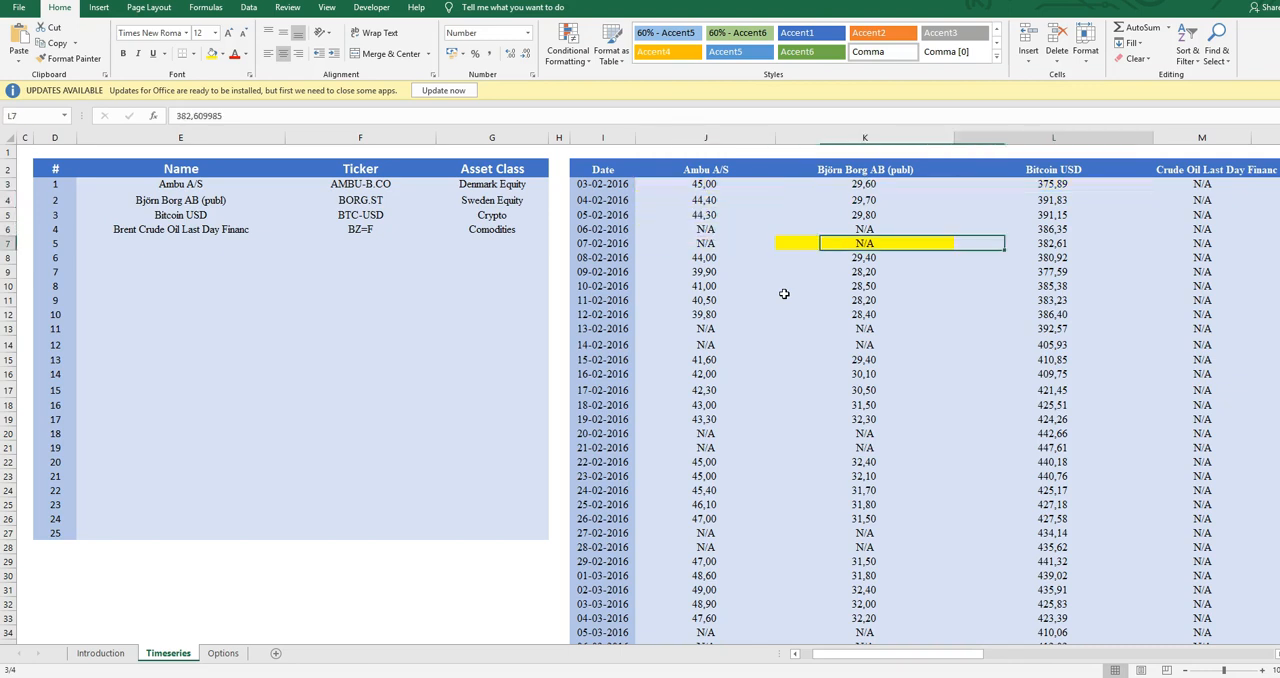
key("Left")
key("Left")
key("Left")
key("Left")
key("Left")
key("Left")
key("Down")
key("Home")
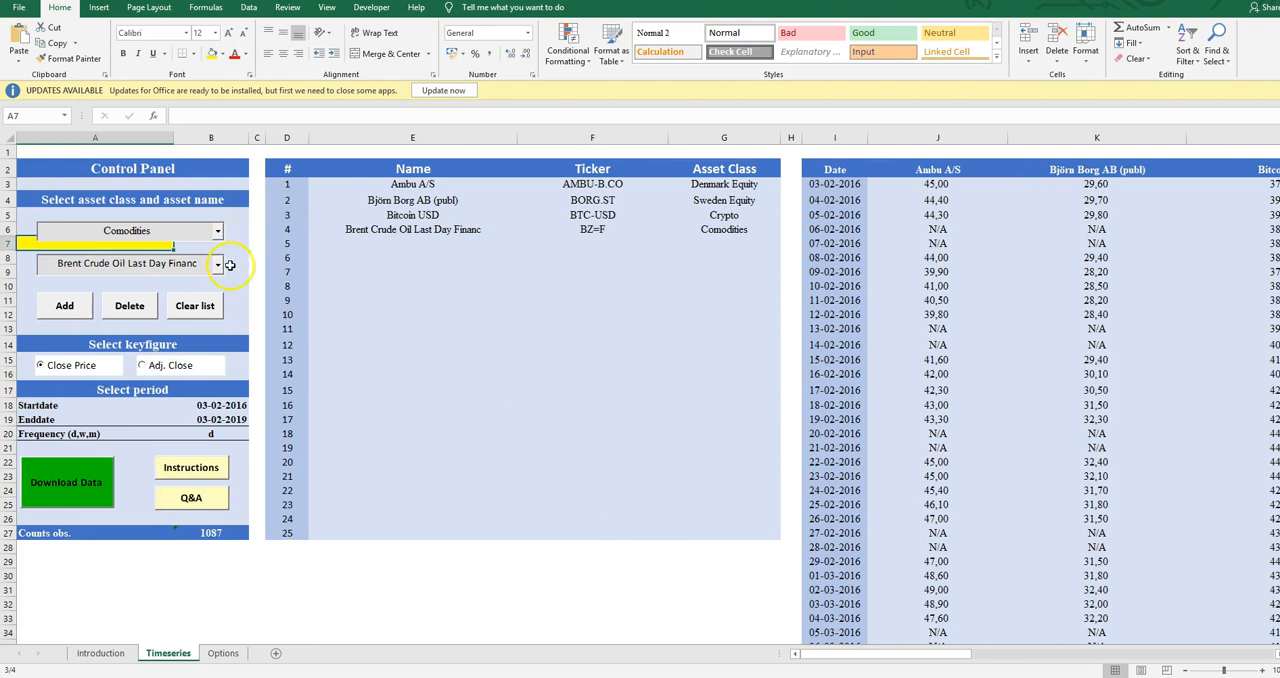
left_click(207, 316)
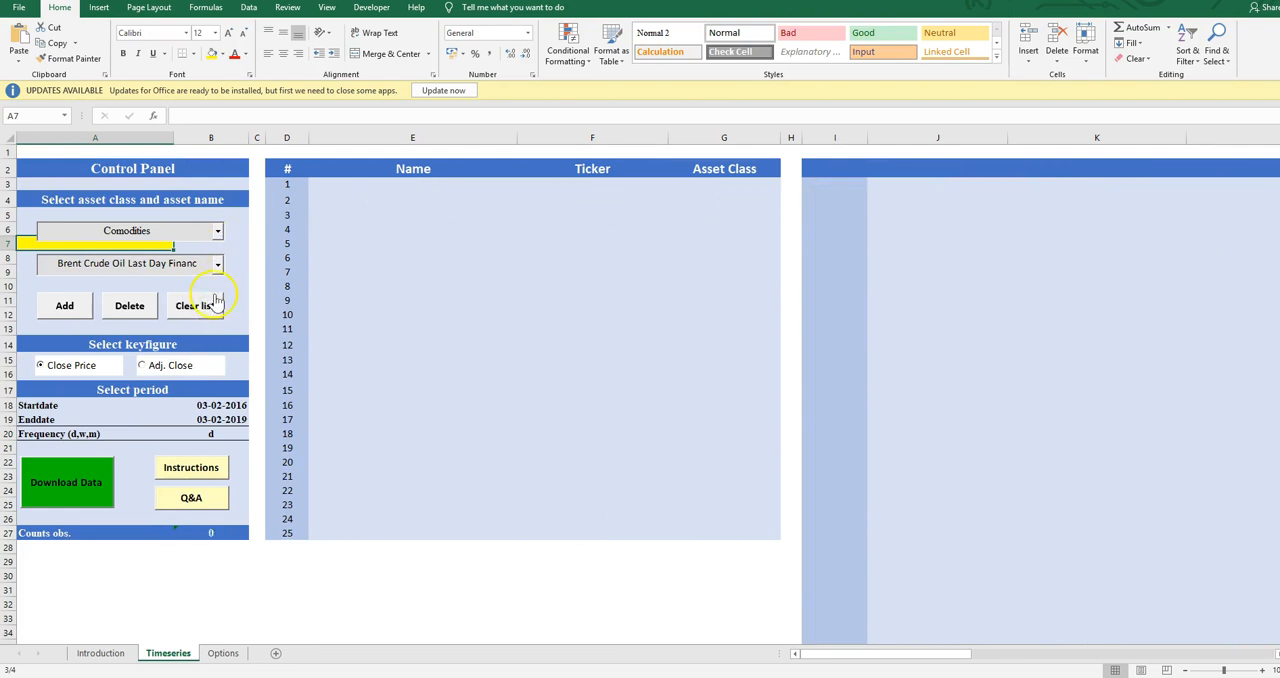
Set the asset class to US Equity and choose Amazon as the asset name
left_click(218, 232)
left_click_drag(218, 302, 216, 252)
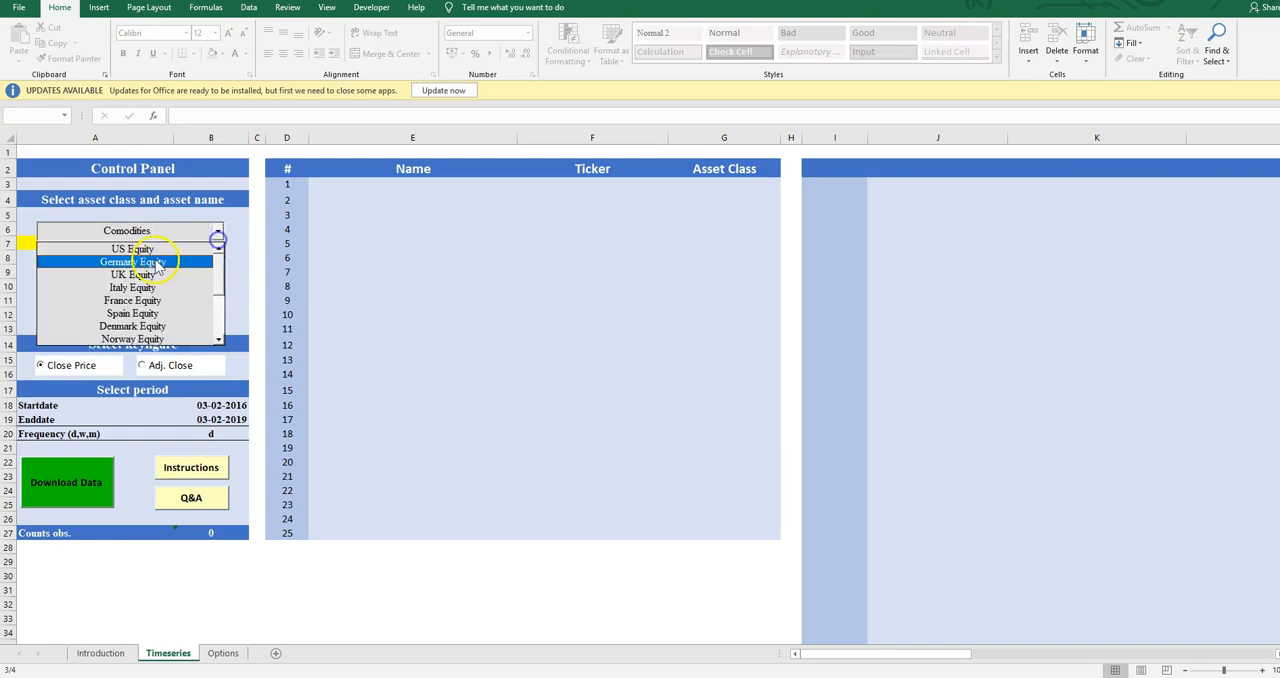
left_click(150, 248)
left_click(217, 264)
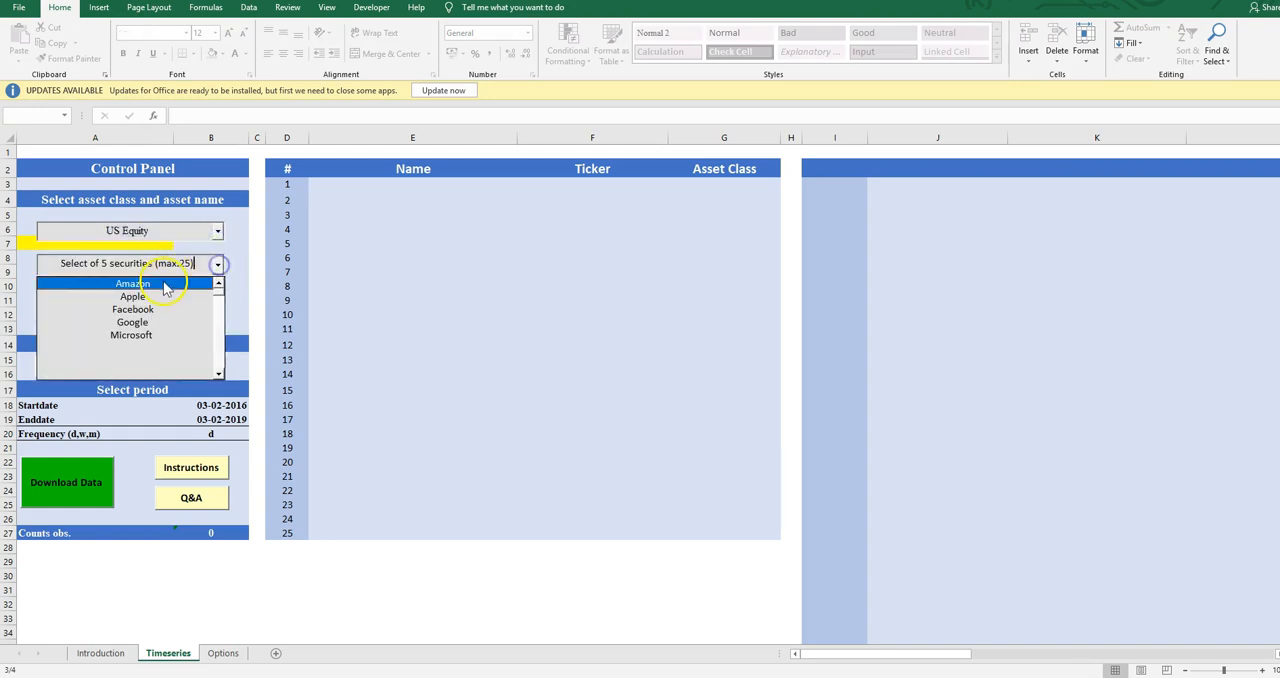
left_click(163, 283)
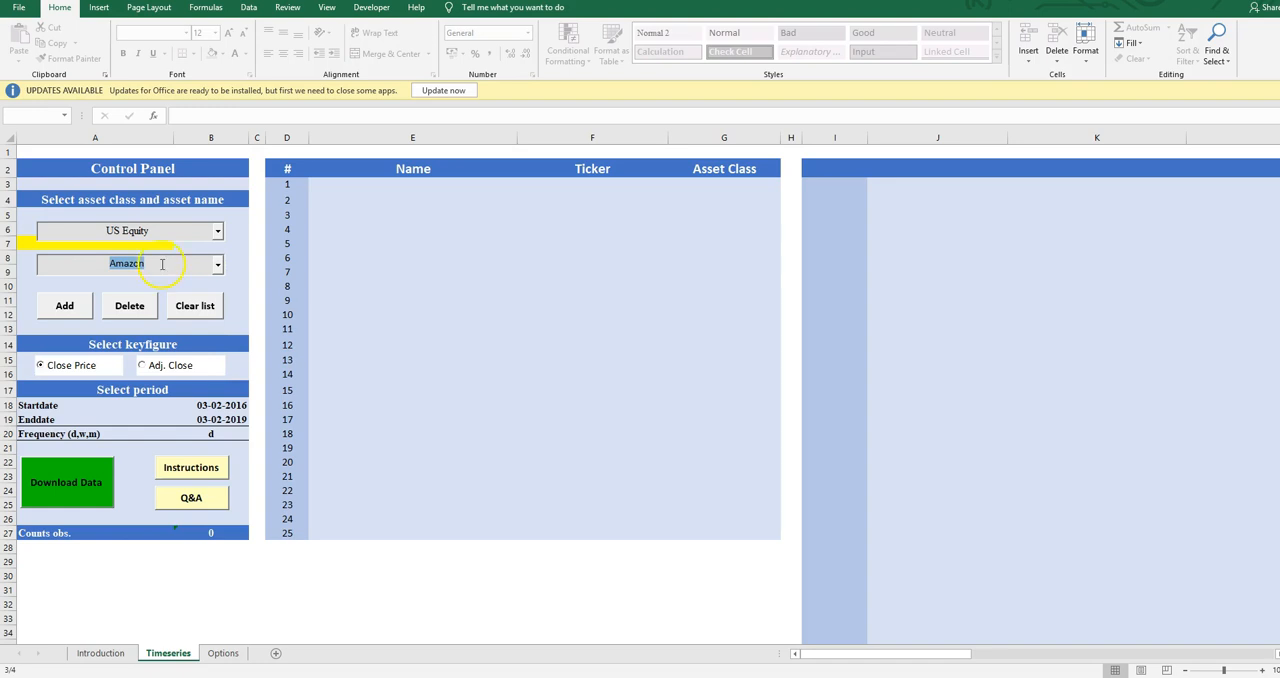
Open the Options sheet and examine the US Equity tickers and the neighbouring headings of the Yahoo ticker table
left_click(223, 653)
left_click(718, 209)
scroll(726, 209, "up", 2)
left_click(518, 215)
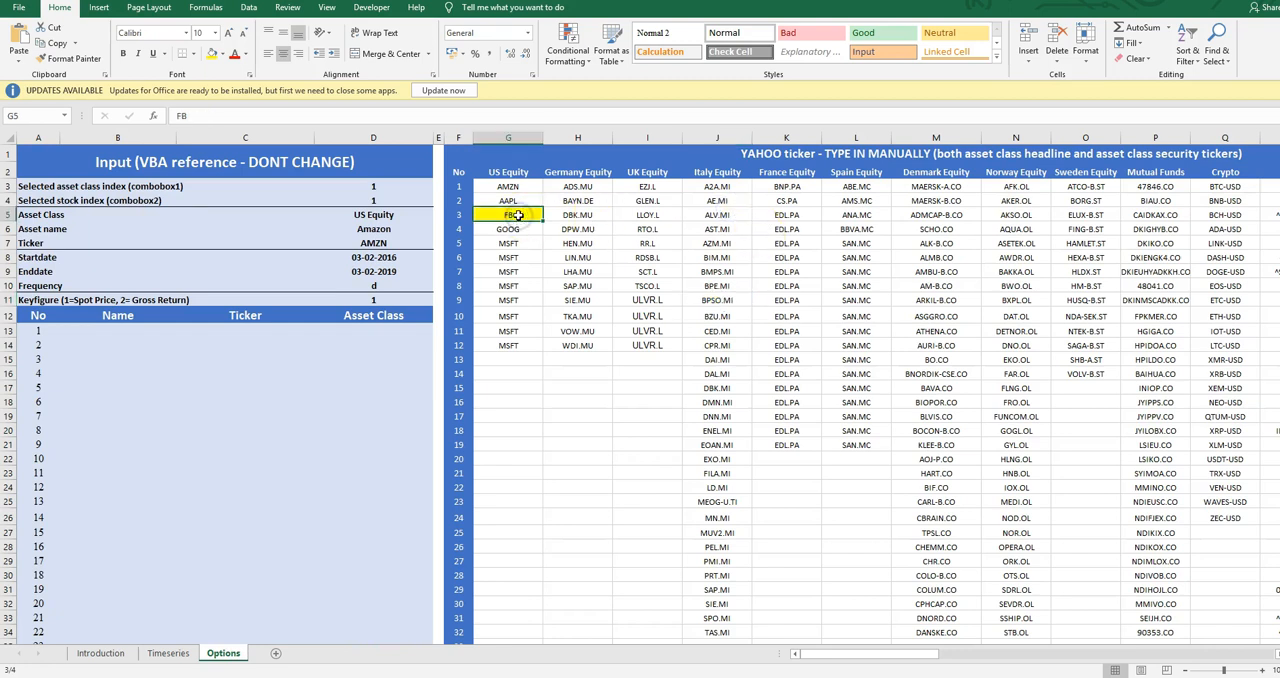
key("Up")
key("Up")
key("Up")
key("Right")
key("Right")
key("Right")
key("Right")
key("Right")
key("Right")
key("Right")
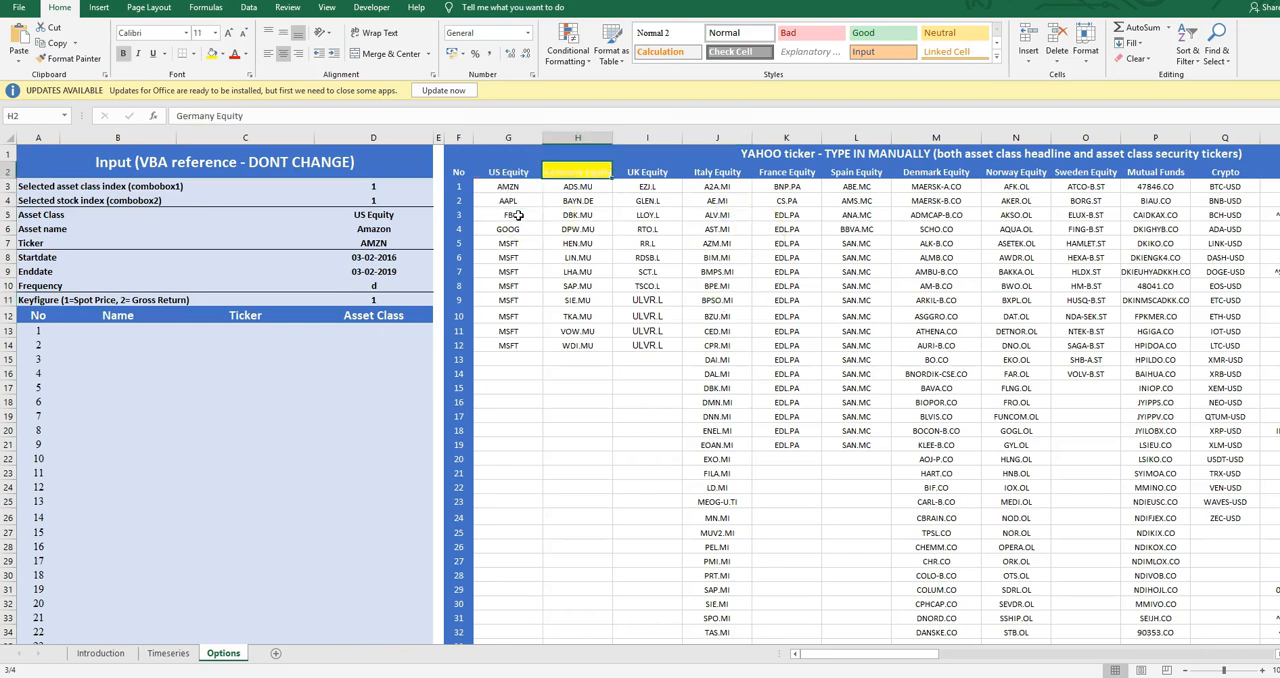
Examine the remaining asset class headings of the ticker table and continue into the asset name table
key("Right")
key("Right")
key("Right")
key("Right")
key("Left")
key("Left")
key("Left")
key("Left")
key("Left")
key("Left")
key("Left")
key("Left")
key("Left")
key("Left")
key("Left")
key("Right")
key("Right")
key("Right")
key("Right")
key("Right")
key("Right")
key("Right")
key("Right")
key("Right")
key("Right")
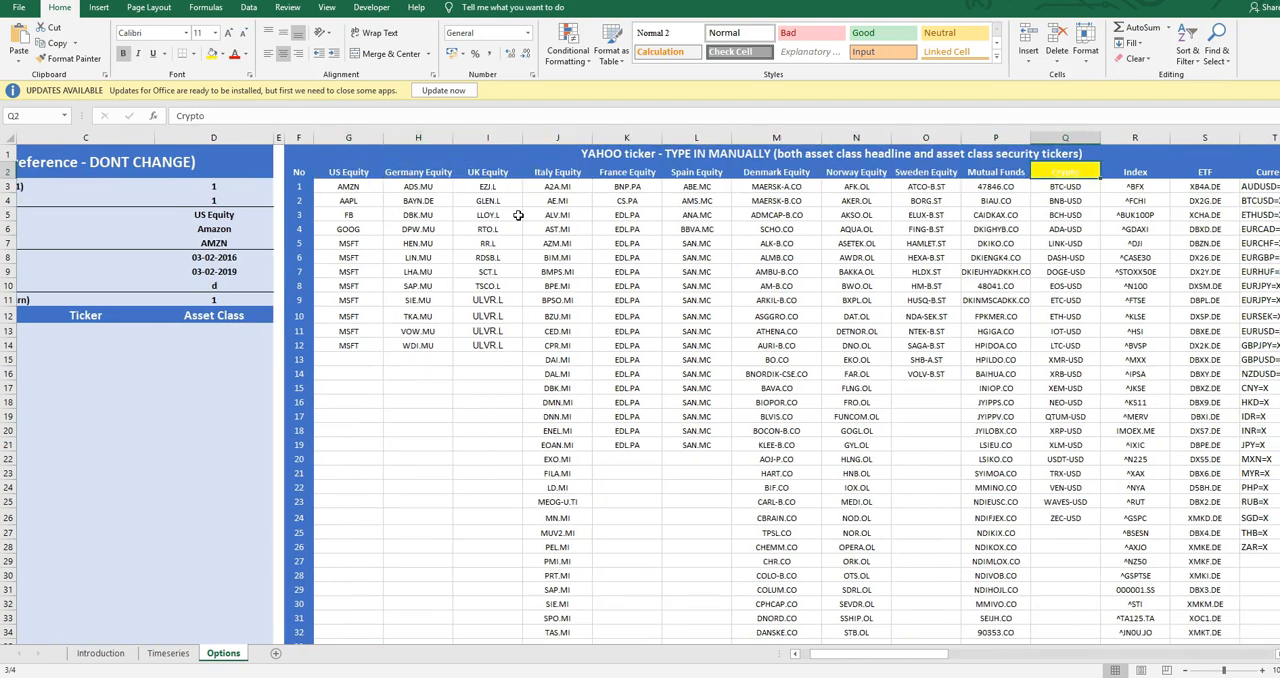
key("Right")
key("Right")
key("Right")
key("Right")
key("Right")
key("Right")
key("Right")
key("Right")
key("Right")
key("Right")
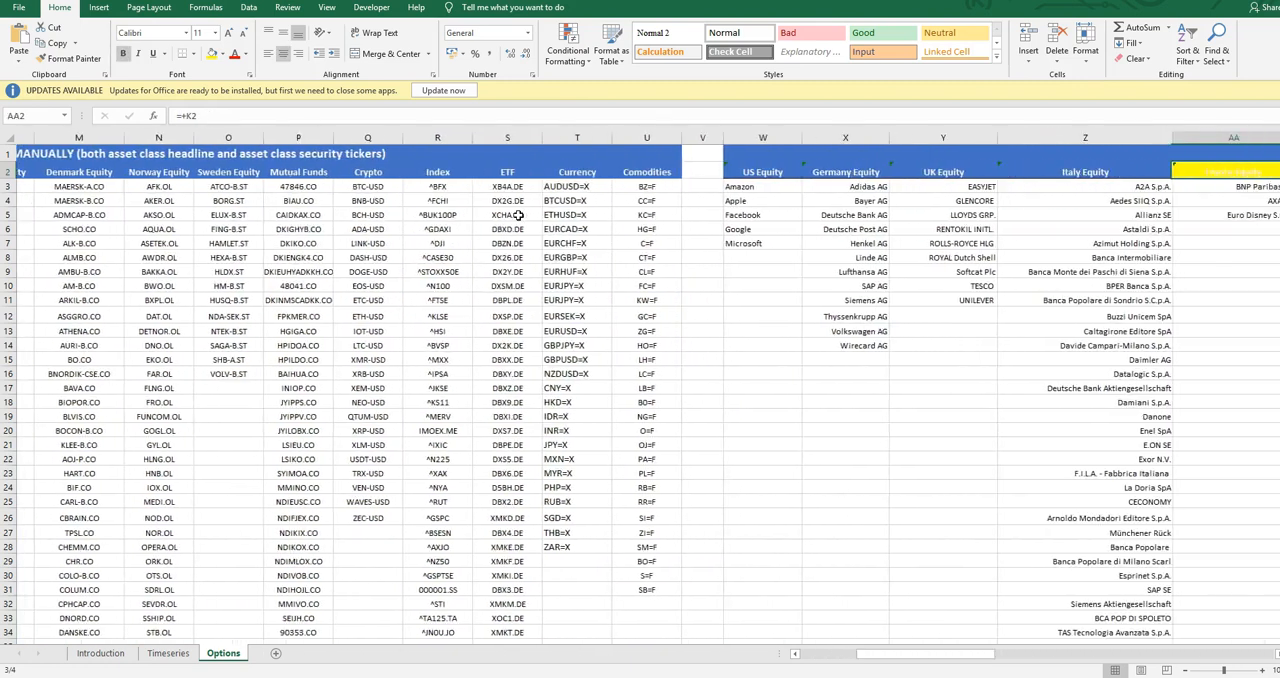
Examine the asset names listed under the US, Germany, UK and Italy Equity headings
key("Down")
key("Left")
key("Left")
key("Left")
key("Left")
key("Right")
key("Right")
key("Right")
key("Right")
key("Left")
key("Left")
key("Down")
key("Down")
key("Left")
key("Left")
key("Up")
key("Up")
key("Left")
key("Right")
key("Down")
key("Left")
key("Right")
key("Up")
Look over the Germany Equity names again and go back past the ticker table to the sheet's input area
key("Right")
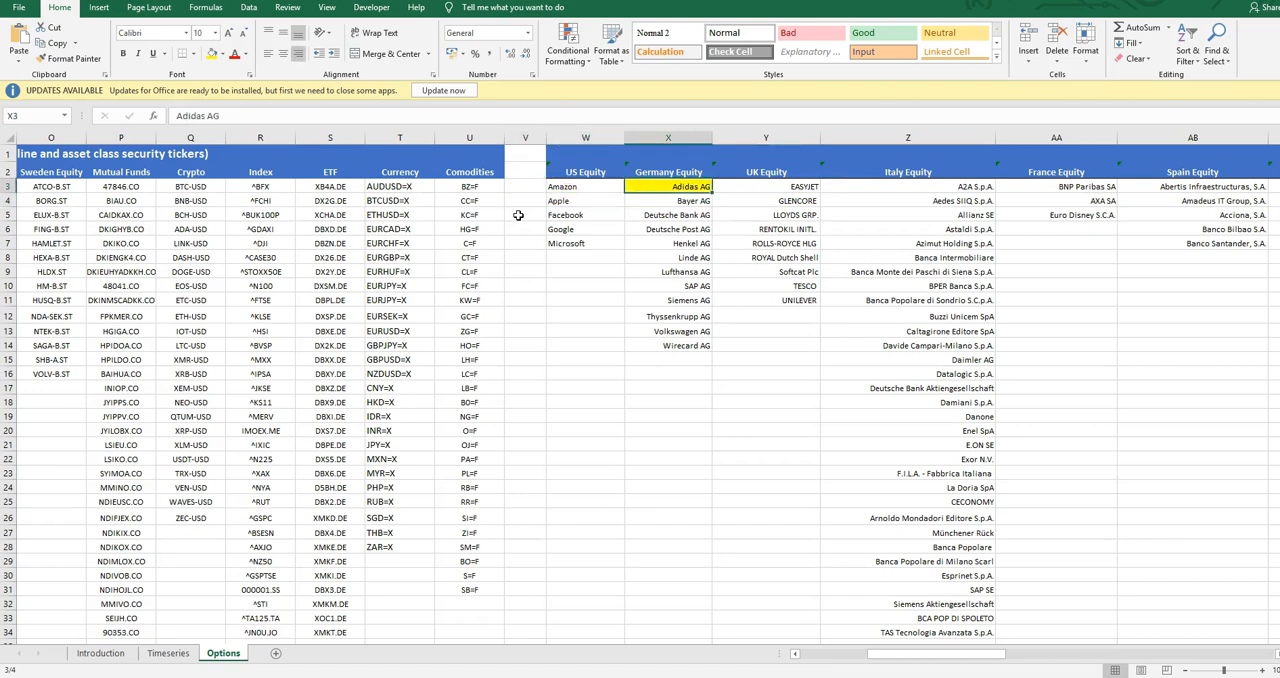
key("Down")
key("Down")
key("Up")
key("Up")
key("Left")
key("Right")
key("Left")
key("Left")
key("Left")
key("Left")
key("Left")
key("Left")
key("Left")
key("Left")
key("Left")
key("Left")
key("Left")
key("Left")
key("Left")
key("Left")
key("Left")
key("Left")
key("Left")
key("Left")
key("Left")
key("Left")
key("Left")
key("Left")
key("Left")
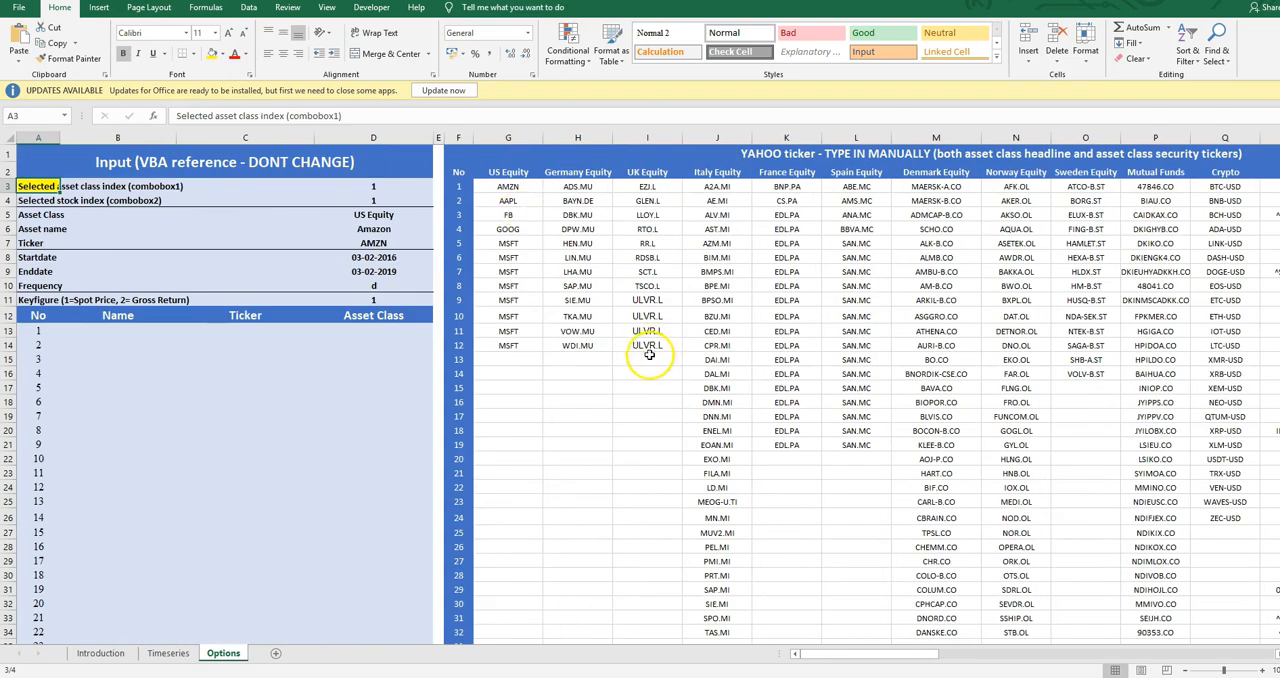
Inspect the formula behind US Equity in the Asset Class list below the input area
scroll(650, 358, "down", 8)
scroll(650, 358, "down", 2)
left_click(408, 271)
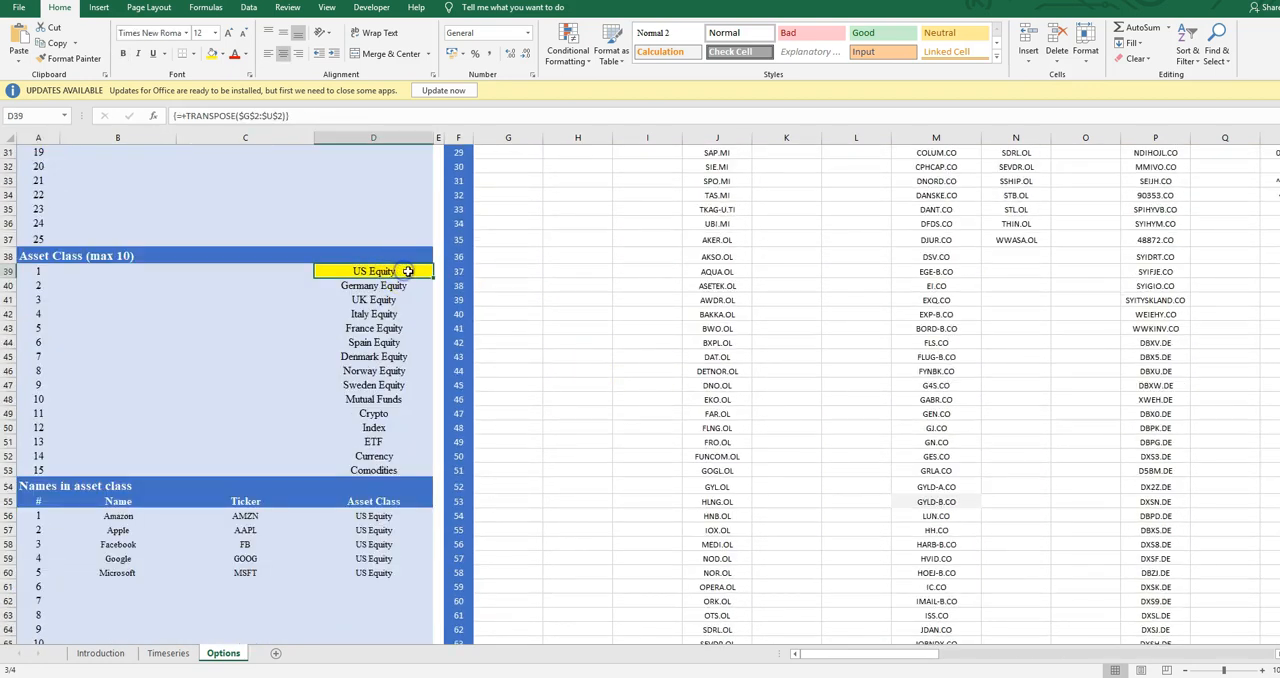
scroll(194, 266, "up", 10)
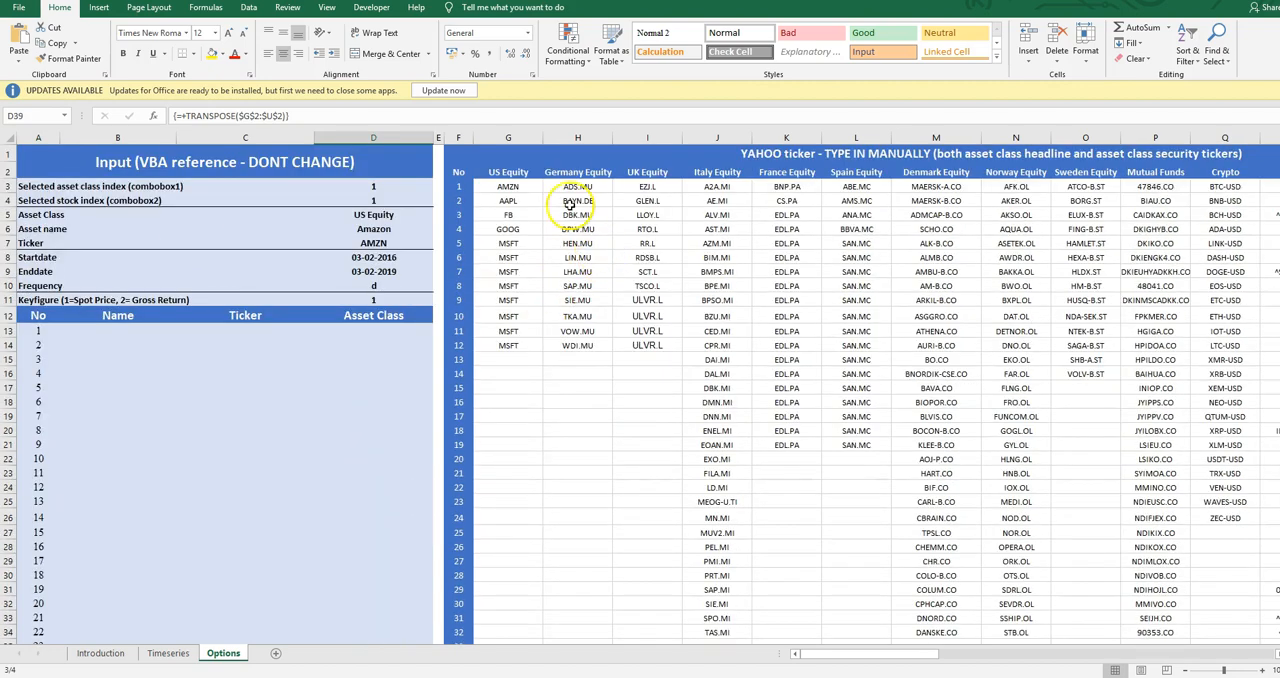
Rename the US Equity heading in the ticker table to Marroca Equity
left_click(516, 173)
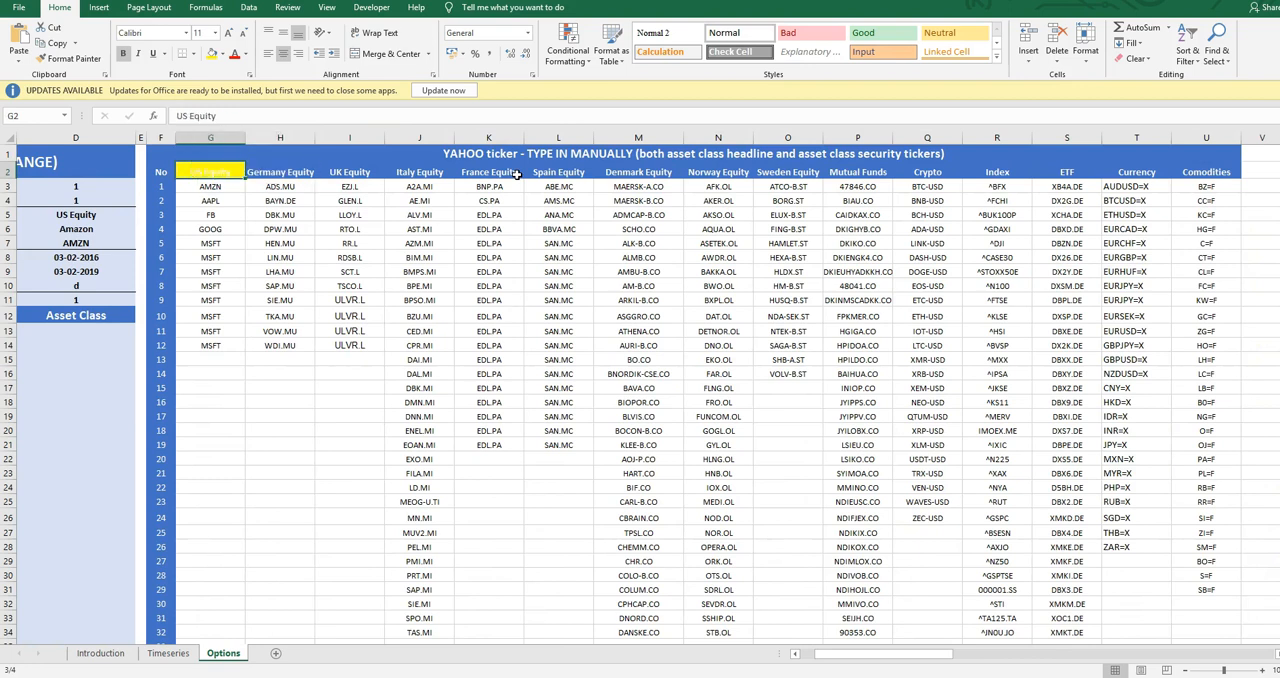
type("Marroca")
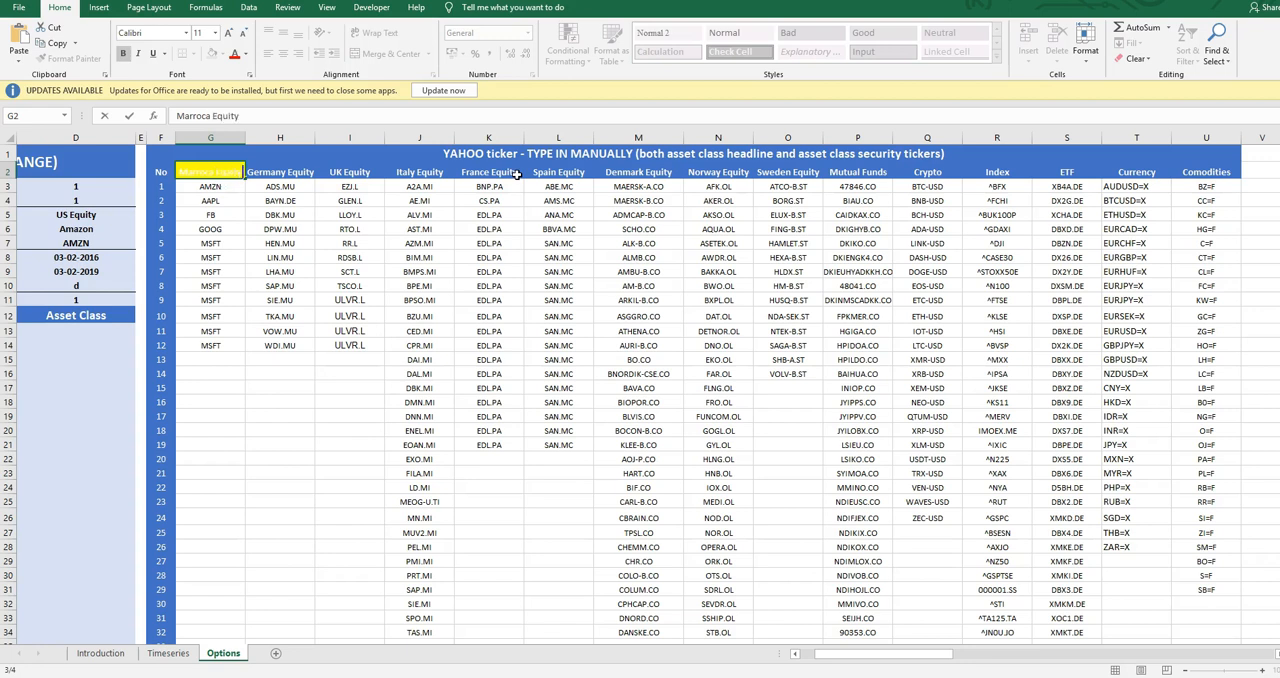
key("Return")
key("Up")
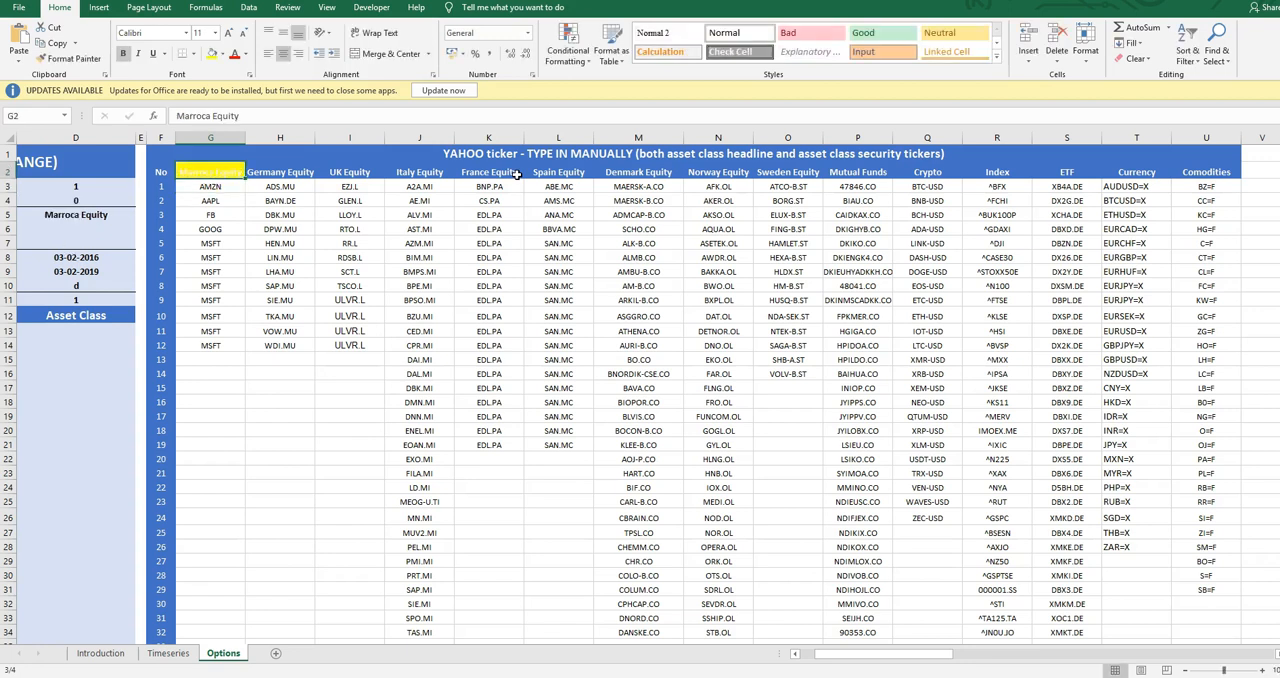
Highlight the tickers below the Marroca Equity heading, starting from AMZN
key("Down")
key("shift+Down")
key("shift+Down")
key("shift+Down")
key("shift+Down")
key("shift+Down")
key("shift+Down")
key("shift+Down")
key("shift+Down")
key("shift+Down")
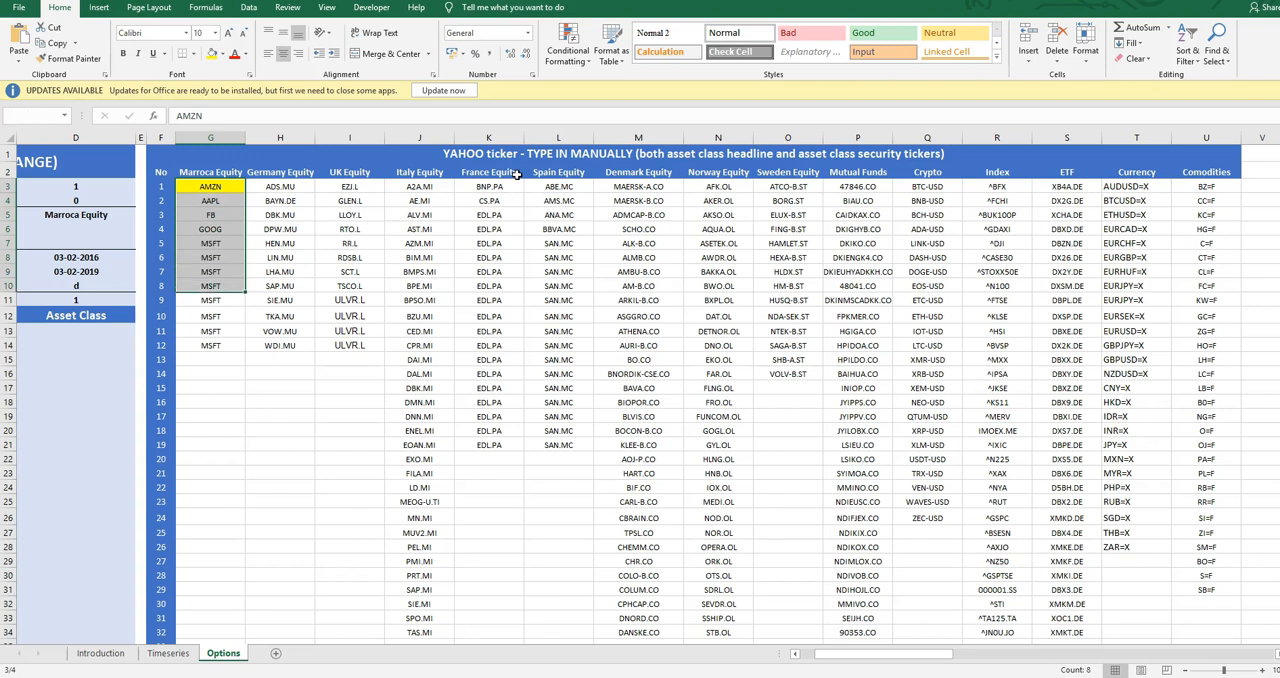
Check the Marroca Equity class name in the Timeseries control panel and return to the Options sheet
key("Up")
key("Up")
key("Down")
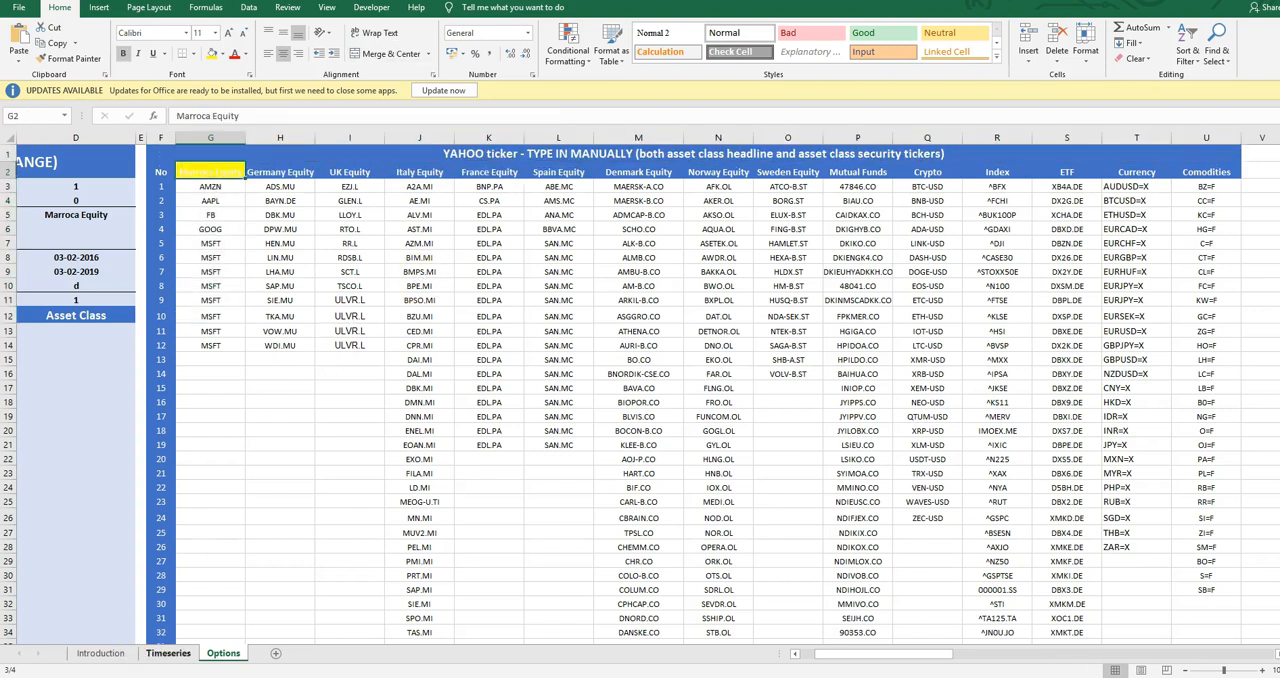
left_click(184, 655)
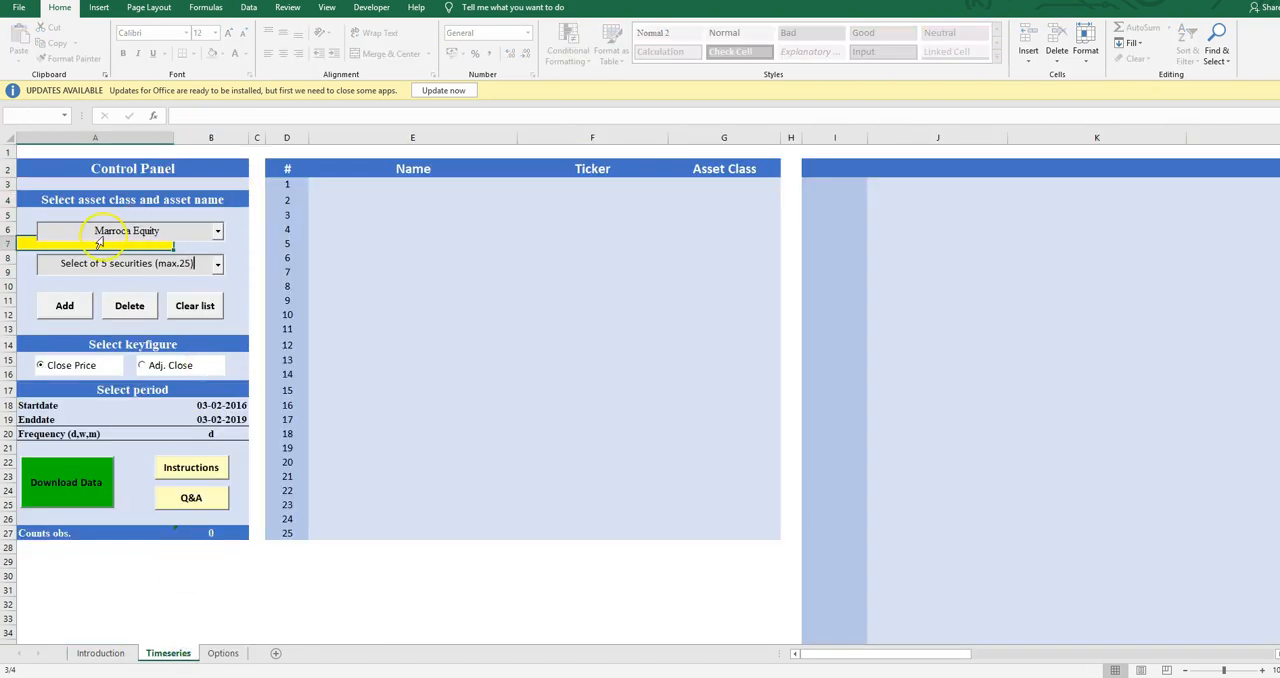
left_click(224, 654)
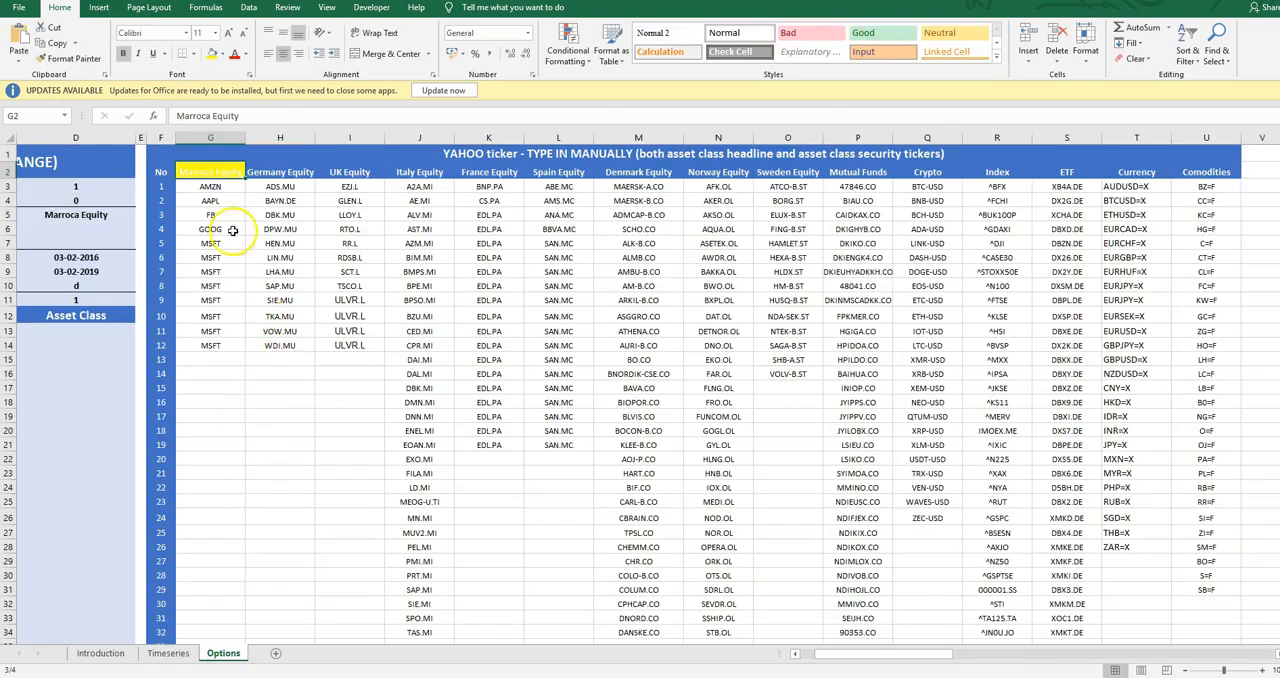
Replace the AMZN ticker under Marroca Equity with Ma_ticker_test
left_click(221, 189)
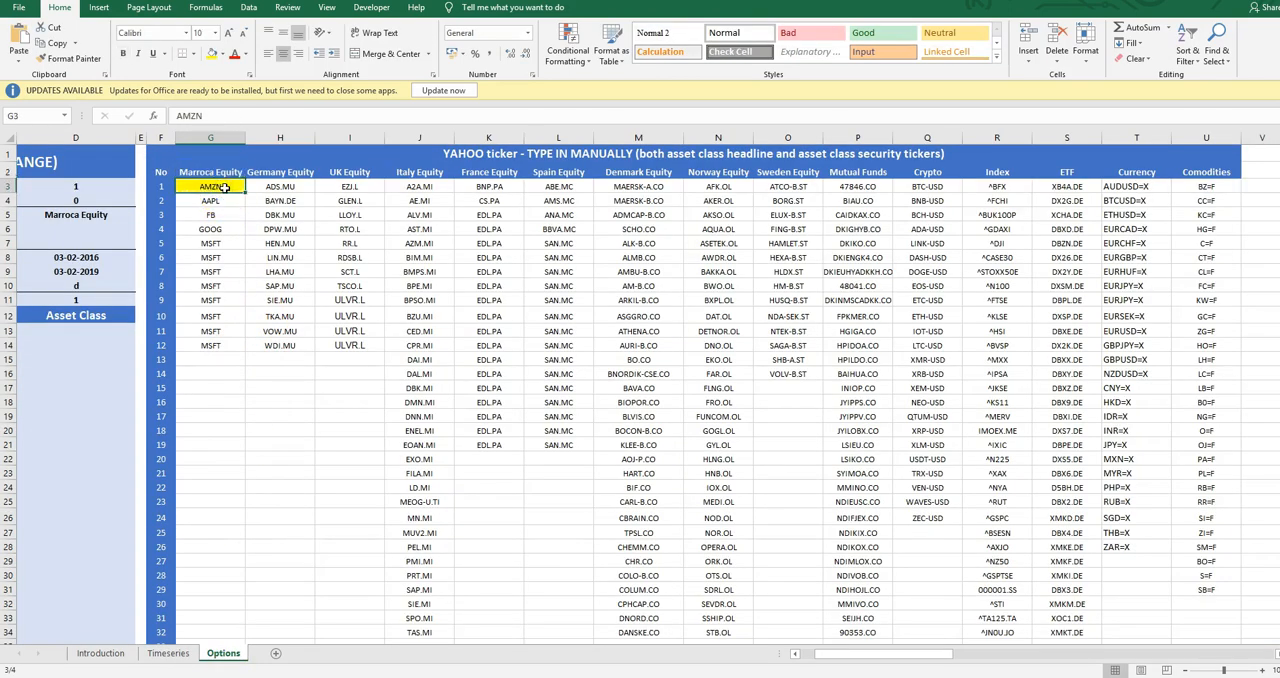
type("Ma_ticker_test")
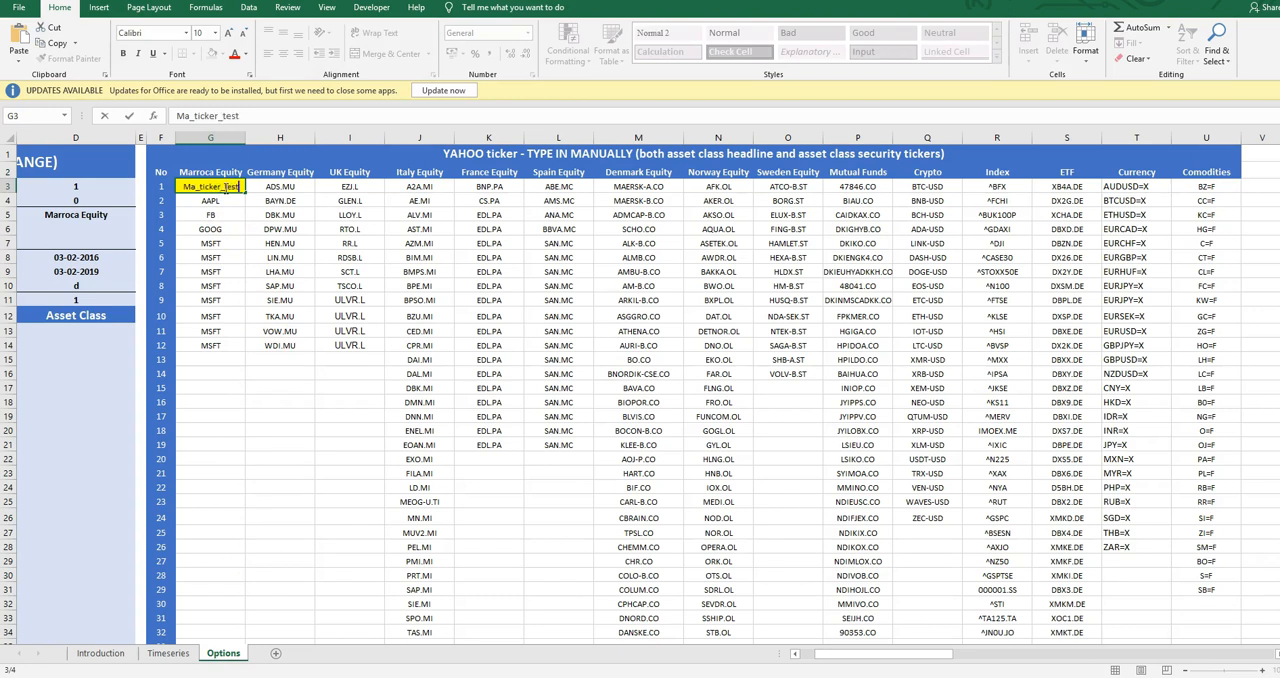
key("Return")
Check the asset names offered for Marroca Equity in the Timeseries control panel
left_click(168, 653)
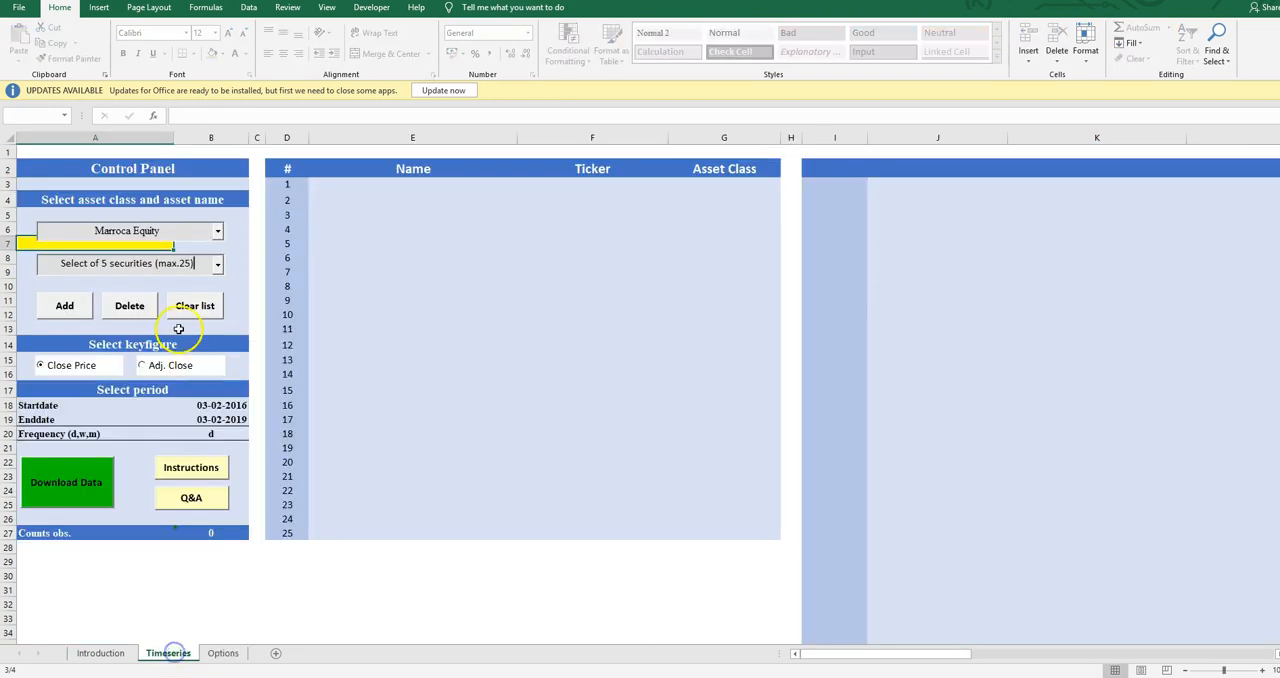
left_click(217, 265)
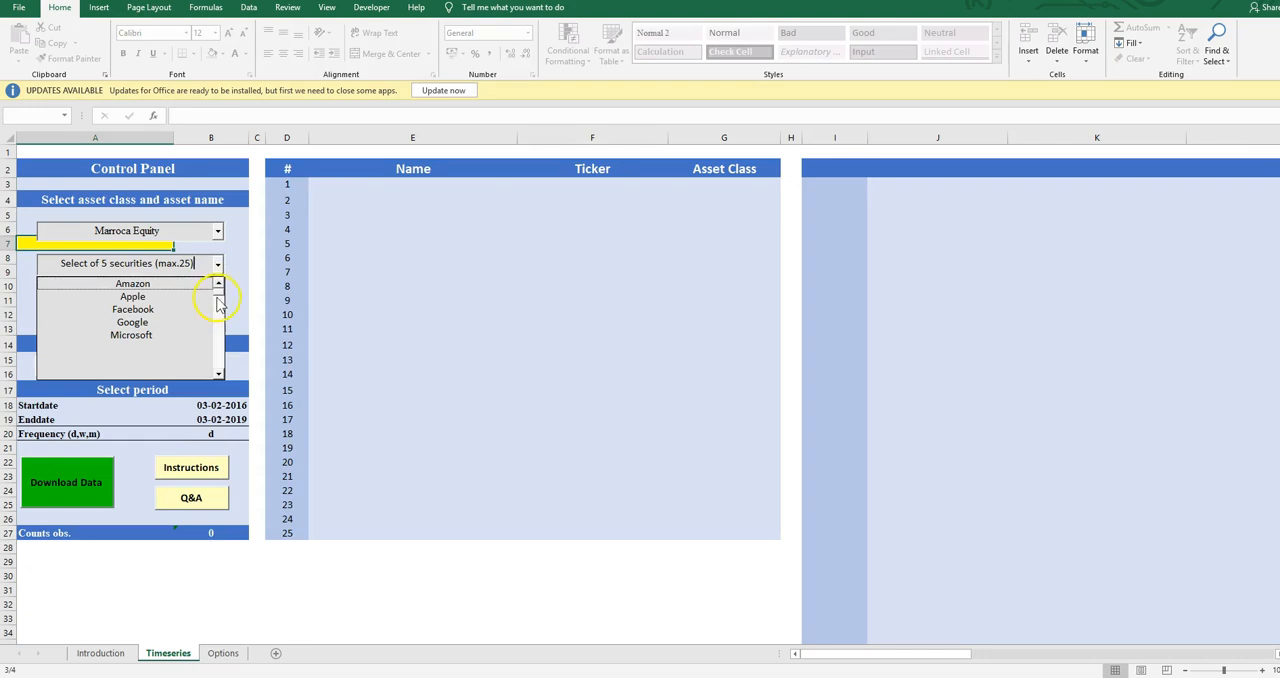
left_click(311, 514)
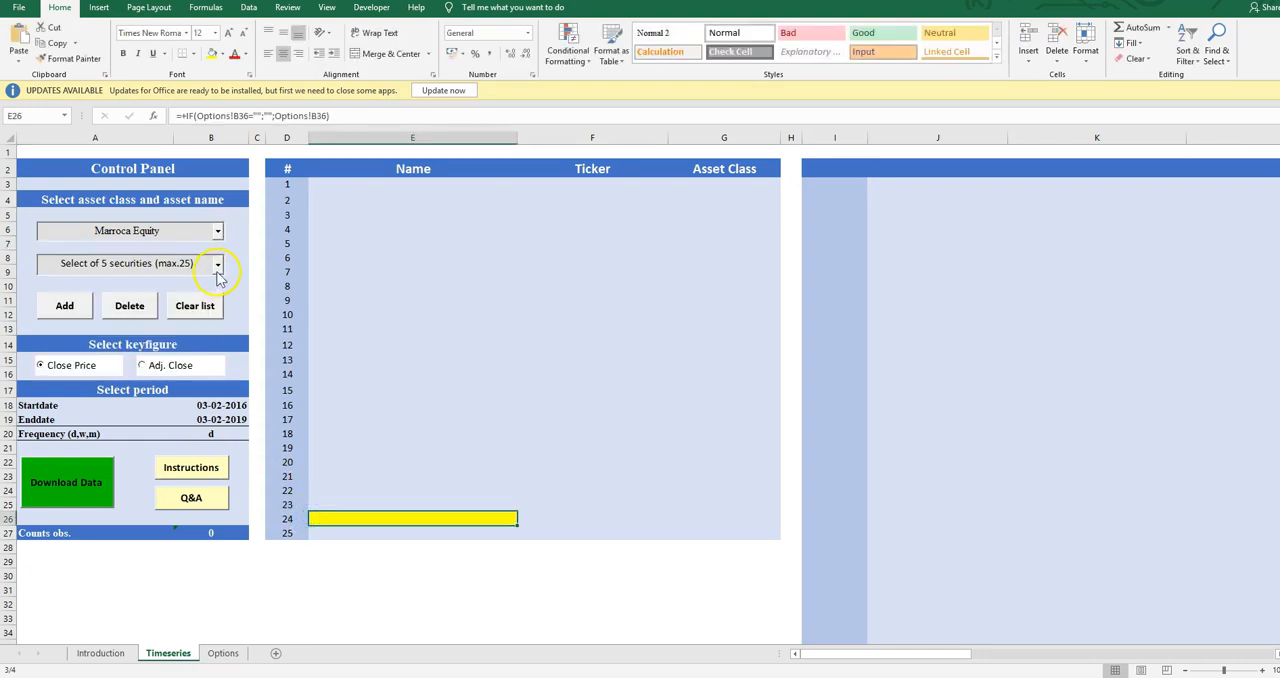
left_click(218, 269)
left_click(316, 596)
Return to the Options sheet and review the first Marroca Equity tickers and the column heading
left_click(223, 653)
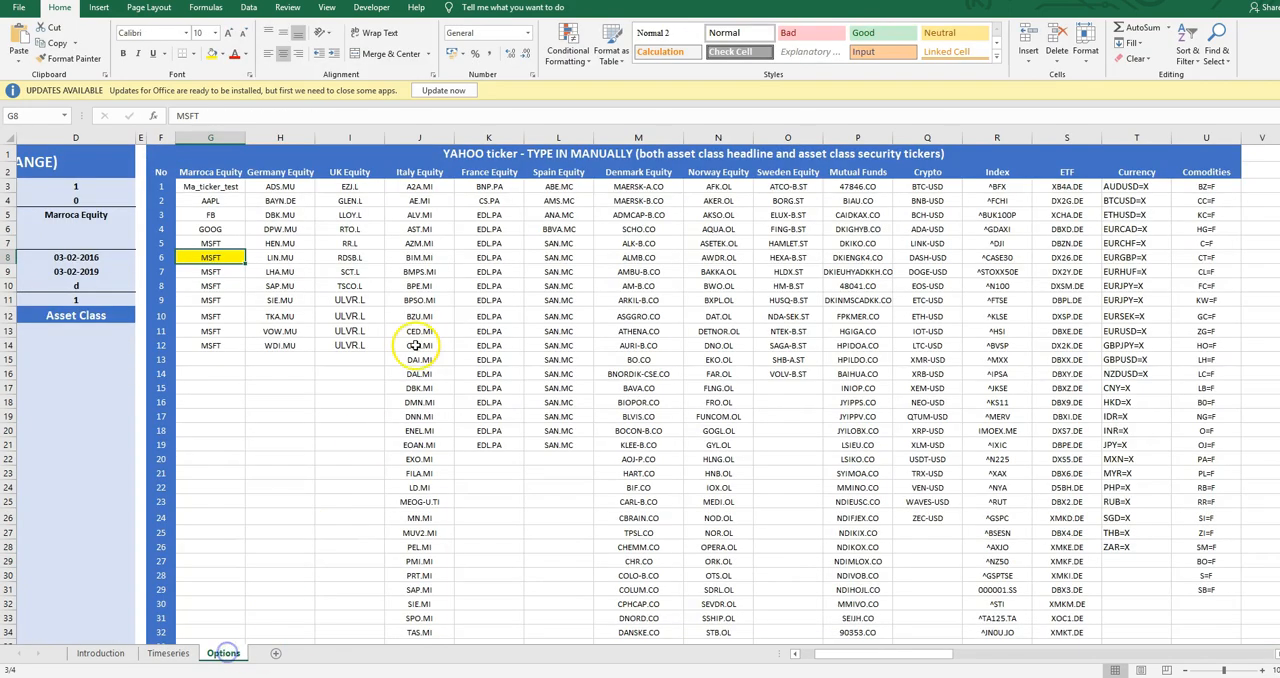
key("Up")
key("Up")
key("Up")
key("Up")
key("Up")
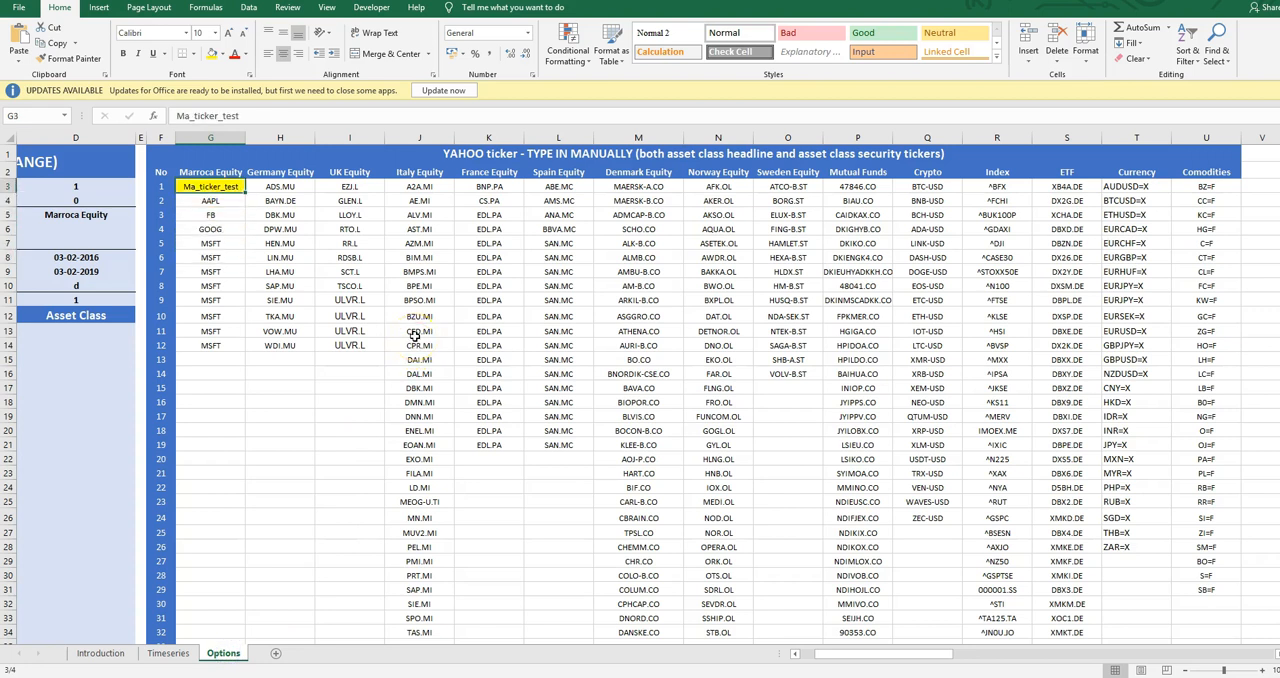
left_click(237, 198)
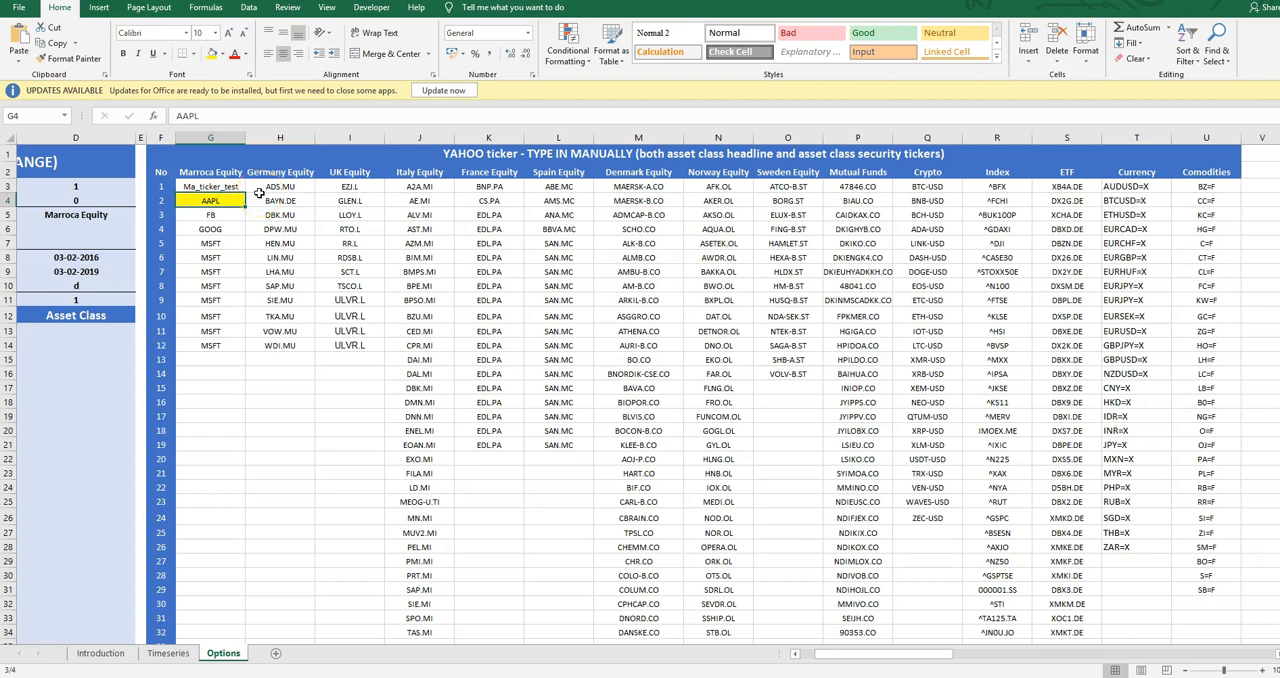
key("Up")
key("Up")
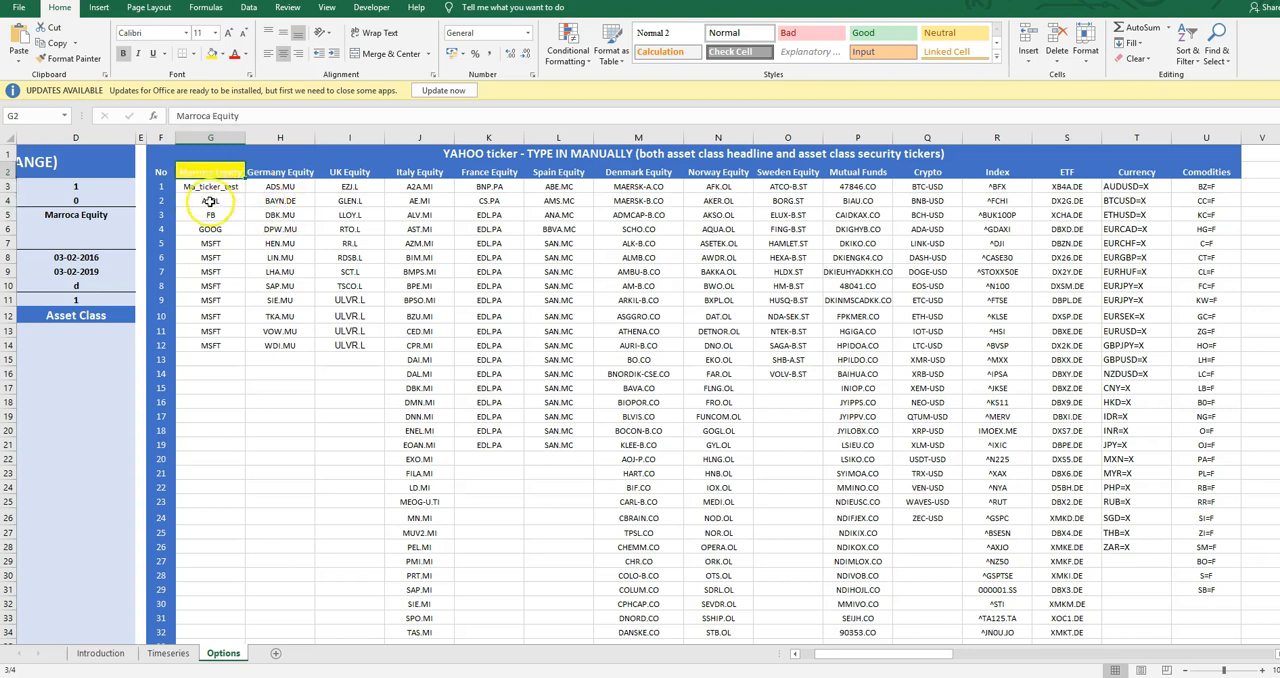
Recheck the Ma_ticker_test entry in the ticker table and go back to the Timeseries sheet
left_click(209, 199)
left_click_drag(143, 272, 150, 272)
left_click(209, 186)
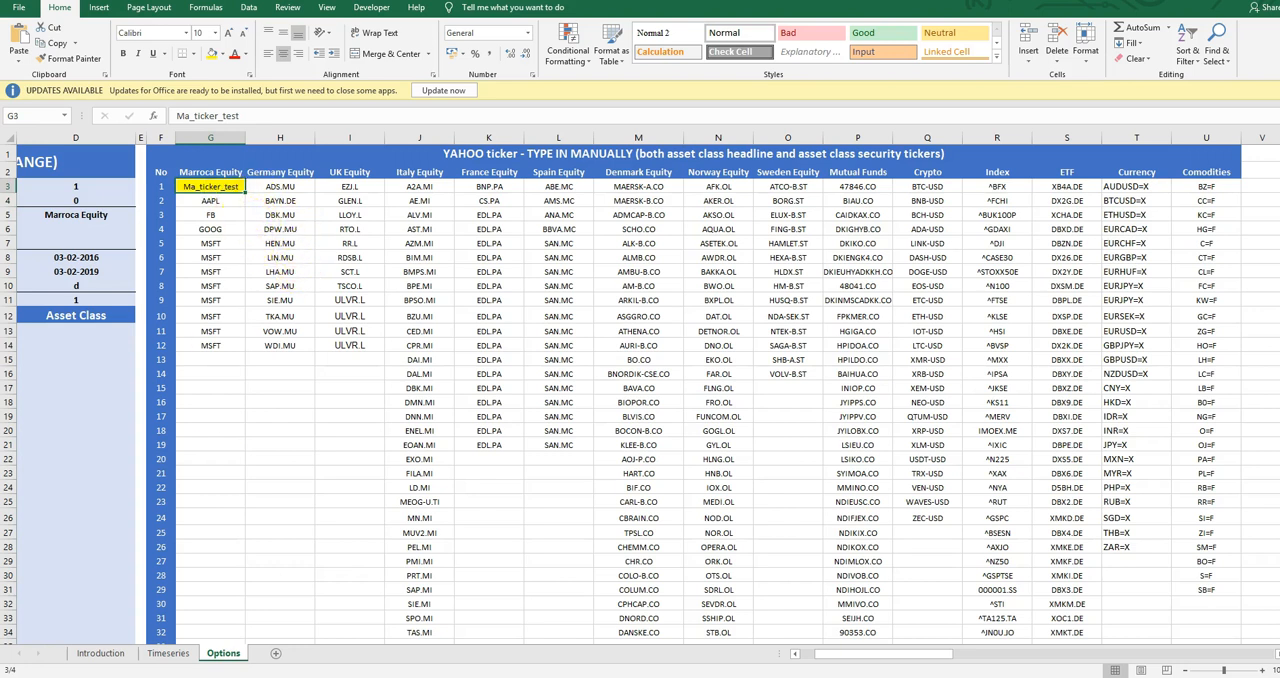
left_click(172, 653)
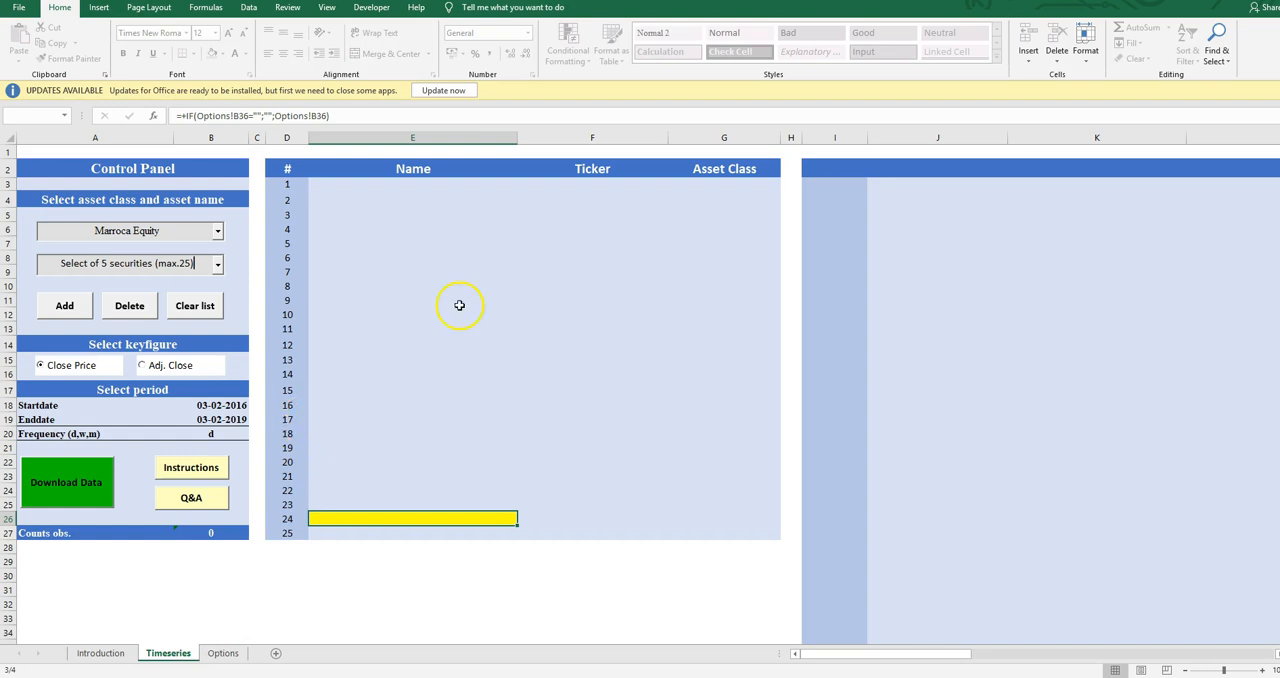
View the workbook's VBA editor briefly and return to the Timeseries sheet
left_click(74, 560)
key("alt+F11")
key("alt+F11")
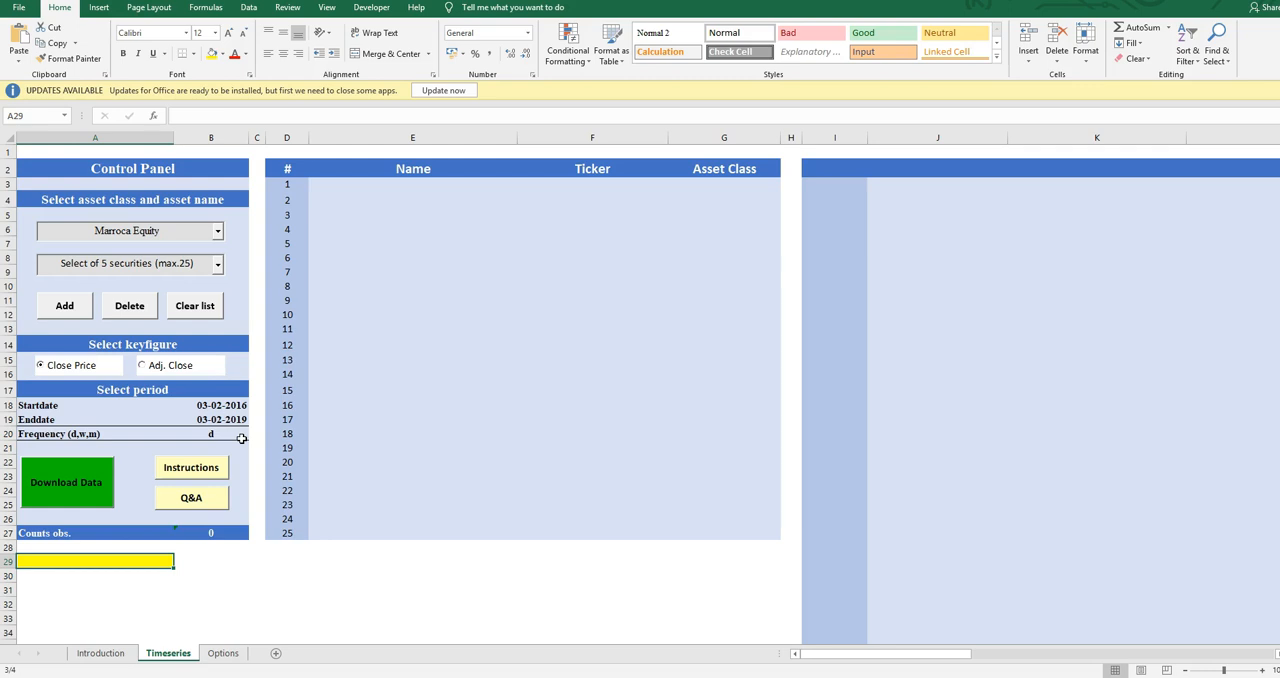
Switch to the Introduction sheet to view the author and website information
left_click(76, 570)
left_click(81, 577)
left_click(76, 560)
left_click(108, 653)
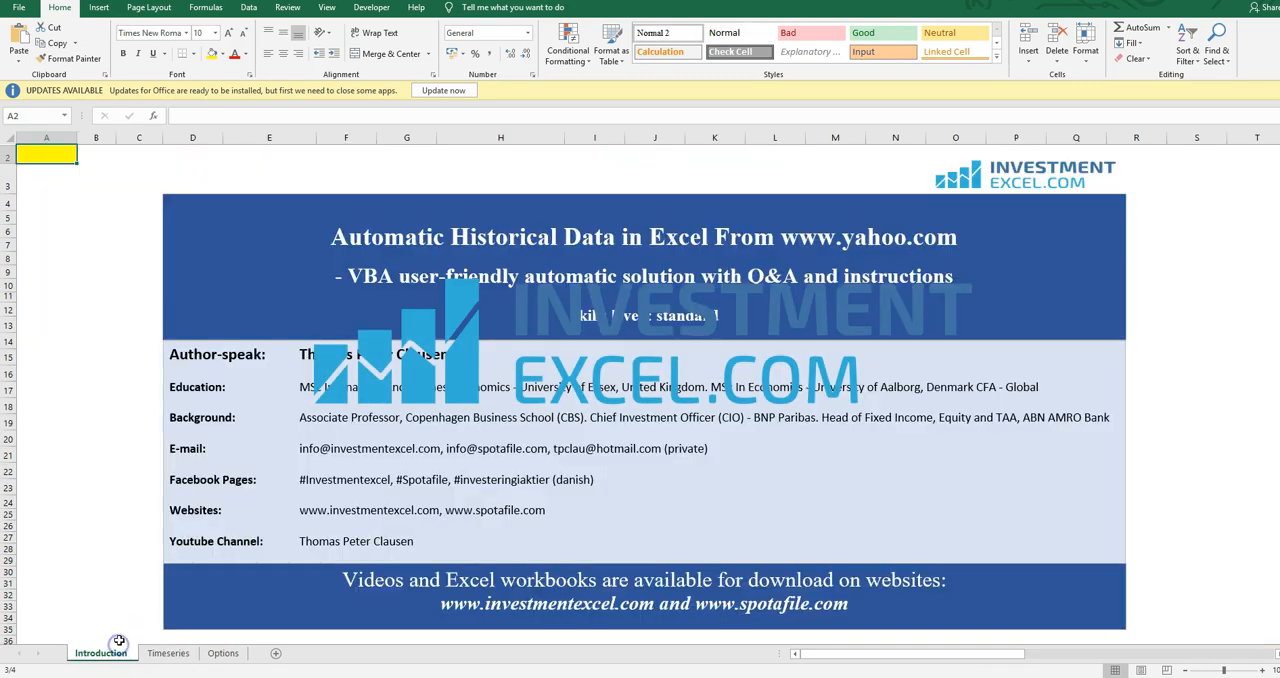